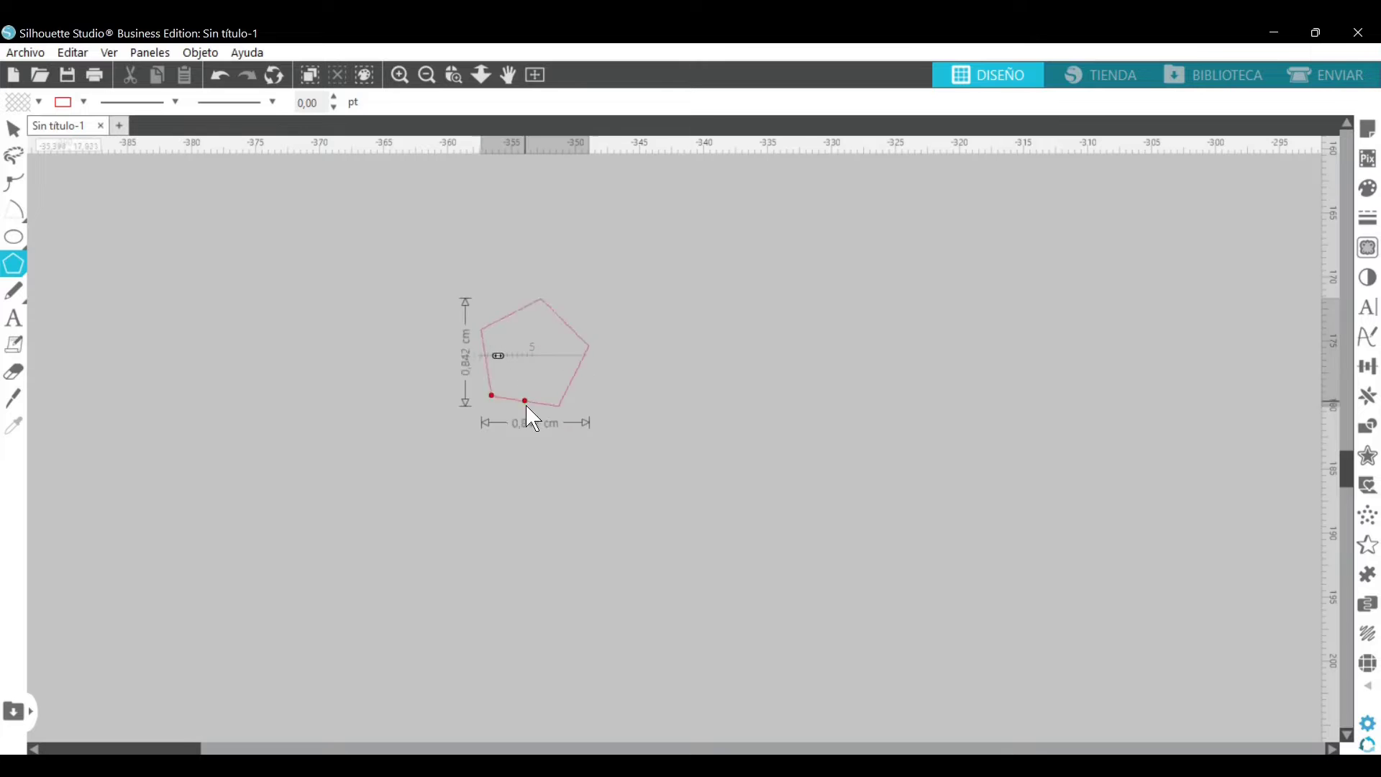
# - Replace the pentagon with a regular polygon with curved sides, about 1.4 cm wide and 1.4 cm high
pyautogui.press('Delete')
pyautogui.click(17, 269)
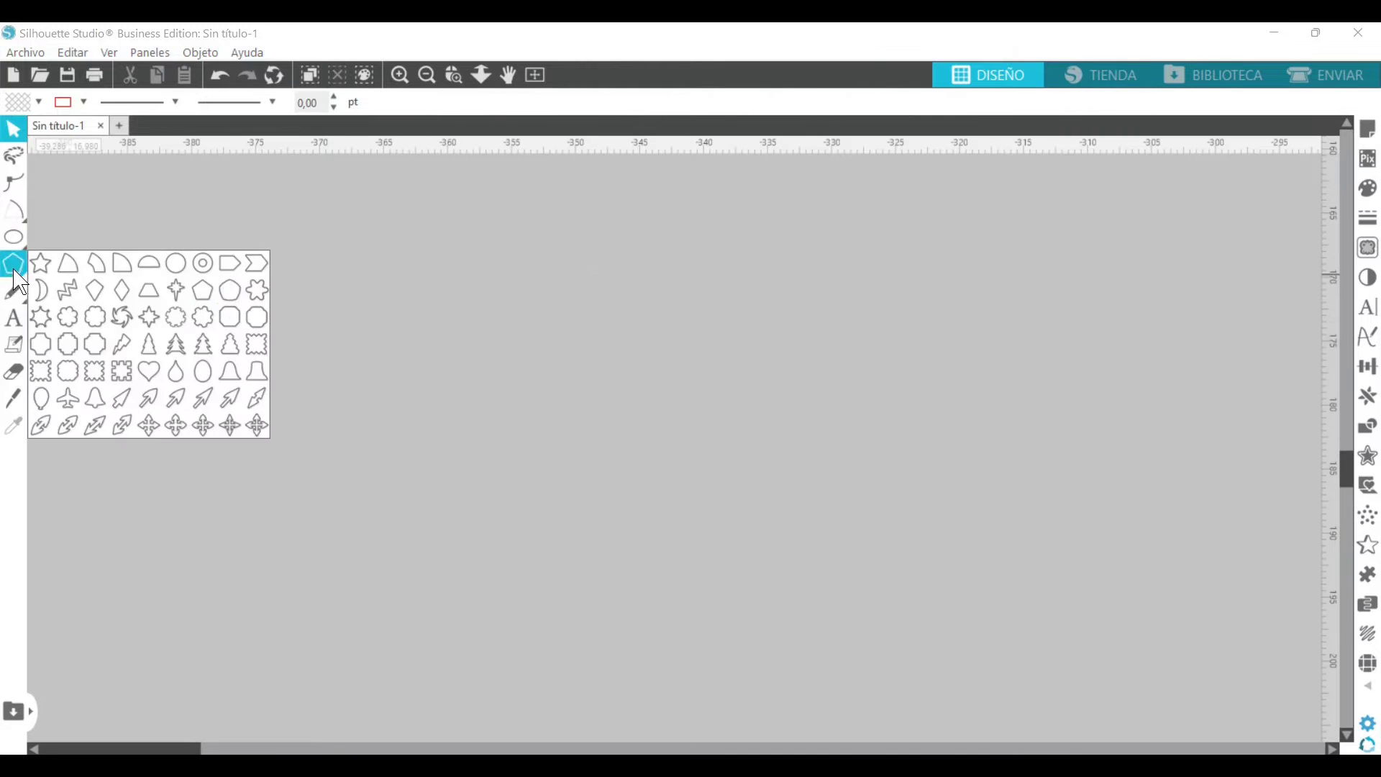
pyautogui.click(230, 289)
pyautogui.moveTo(495, 354); pyautogui.dragTo(496, 434)
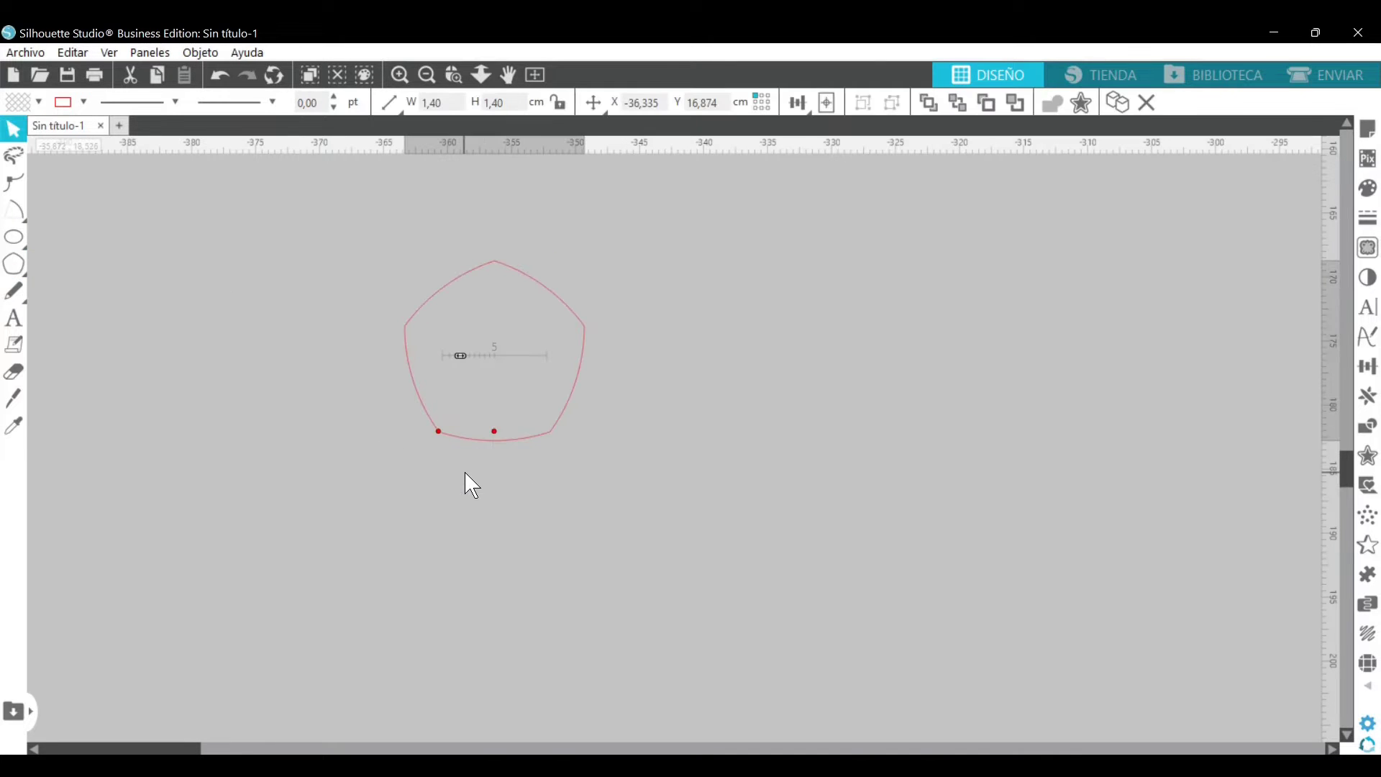
# - Reduce the curved polygon to three sides and convert it to a path
pyautogui.moveTo(460, 357); pyautogui.dragTo(451, 357)
pyautogui.rightClick(532, 475)
pyautogui.click(724, 454)
# - Rotate the three-sided shape so one tip points right and resize it to about 1.63 by 1.24 cm
pyautogui.moveTo(505, 190); pyautogui.dragTo(633, 341)
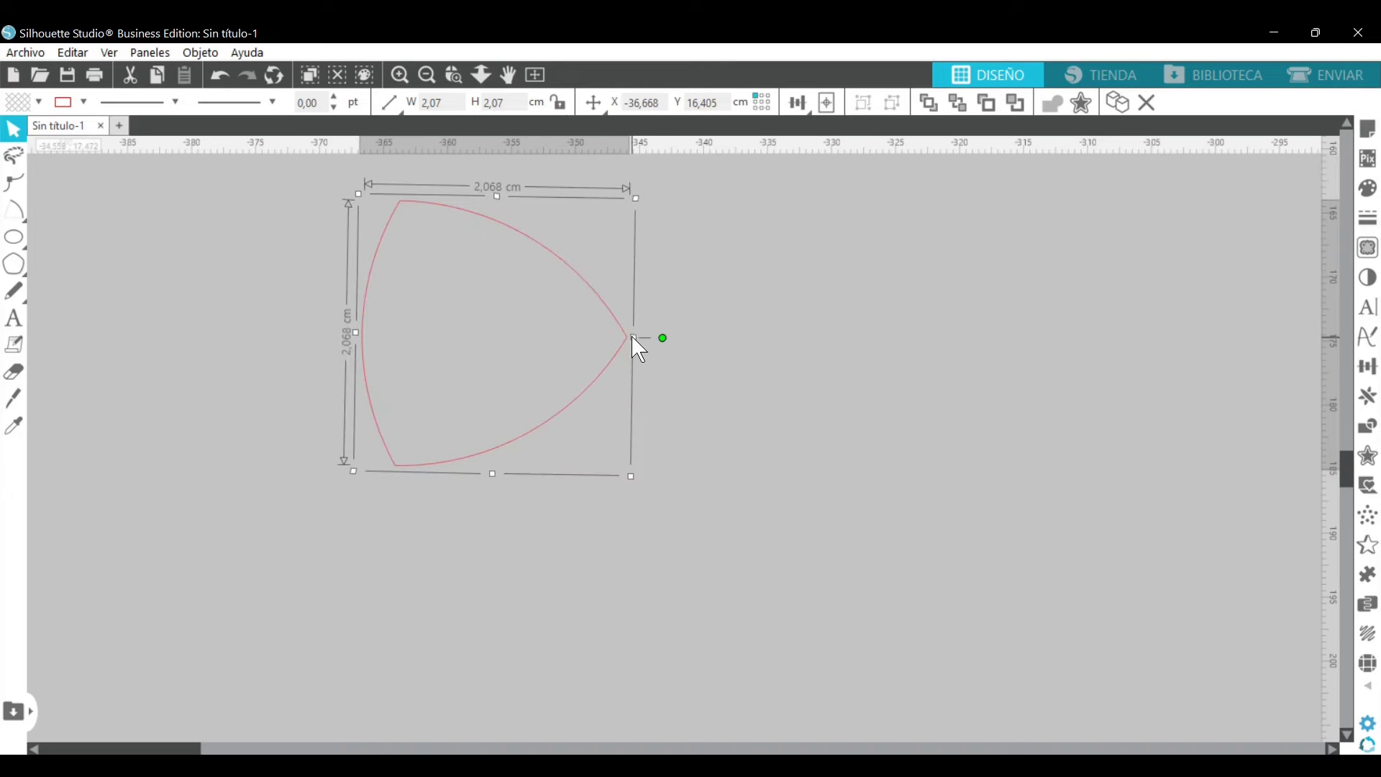
pyautogui.moveTo(539, 250); pyautogui.dragTo(580, 367)
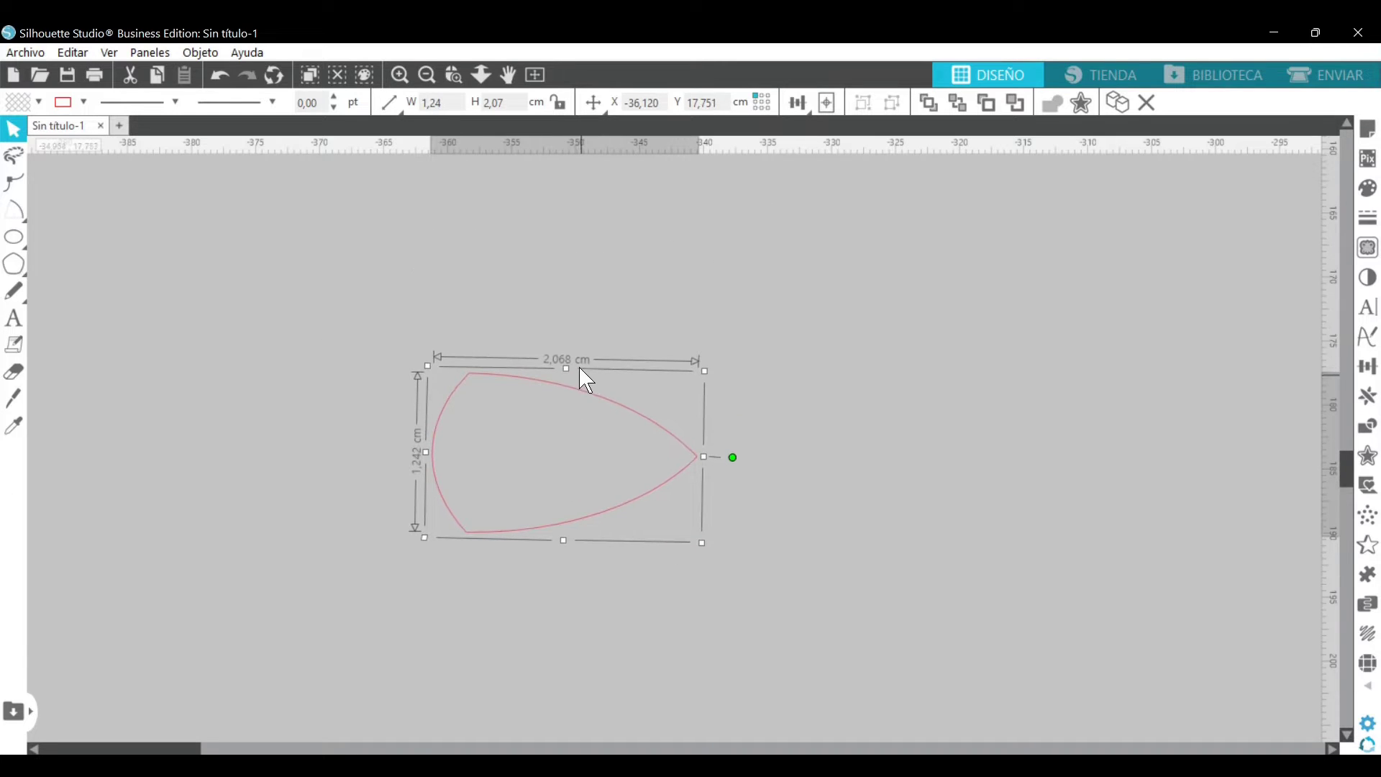
pyautogui.moveTo(712, 473); pyautogui.dragTo(654, 469)
pyautogui.moveTo(605, 429); pyautogui.dragTo(674, 432)
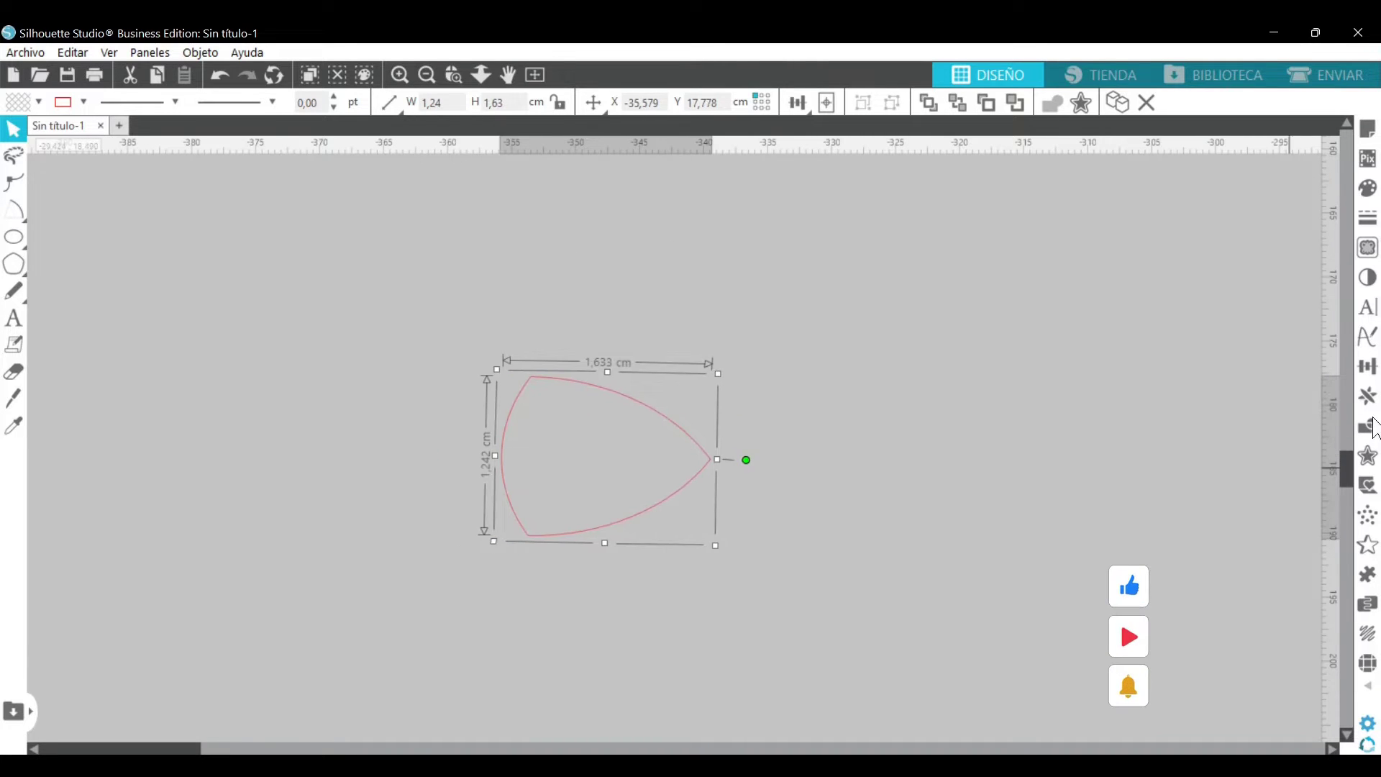
# - Mirror a copy of the shape to its left, shorten it and overlap it with the original to form the fish body
pyautogui.click(1368, 395)
pyautogui.click(1260, 360)
pyautogui.moveTo(284, 460); pyautogui.dragTo(430, 504)
pyautogui.moveTo(387, 460); pyautogui.dragTo(412, 464)
# - Draw a circular sector about 0.51 cm wide over the body's right tip as a tail and convert it to a path
pyautogui.click(14, 264)
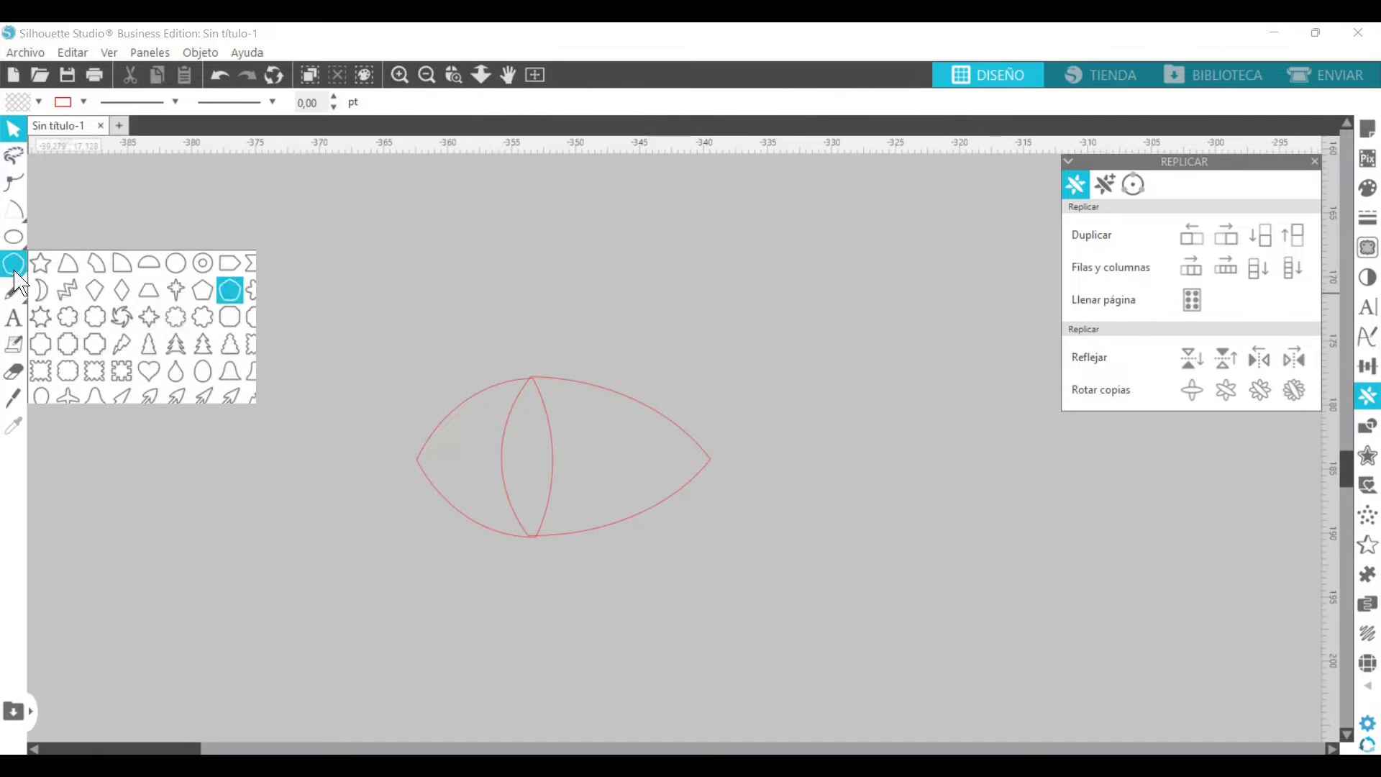
pyautogui.click(69, 263)
pyautogui.moveTo(693, 460); pyautogui.dragTo(754, 486)
pyautogui.click(747, 420)
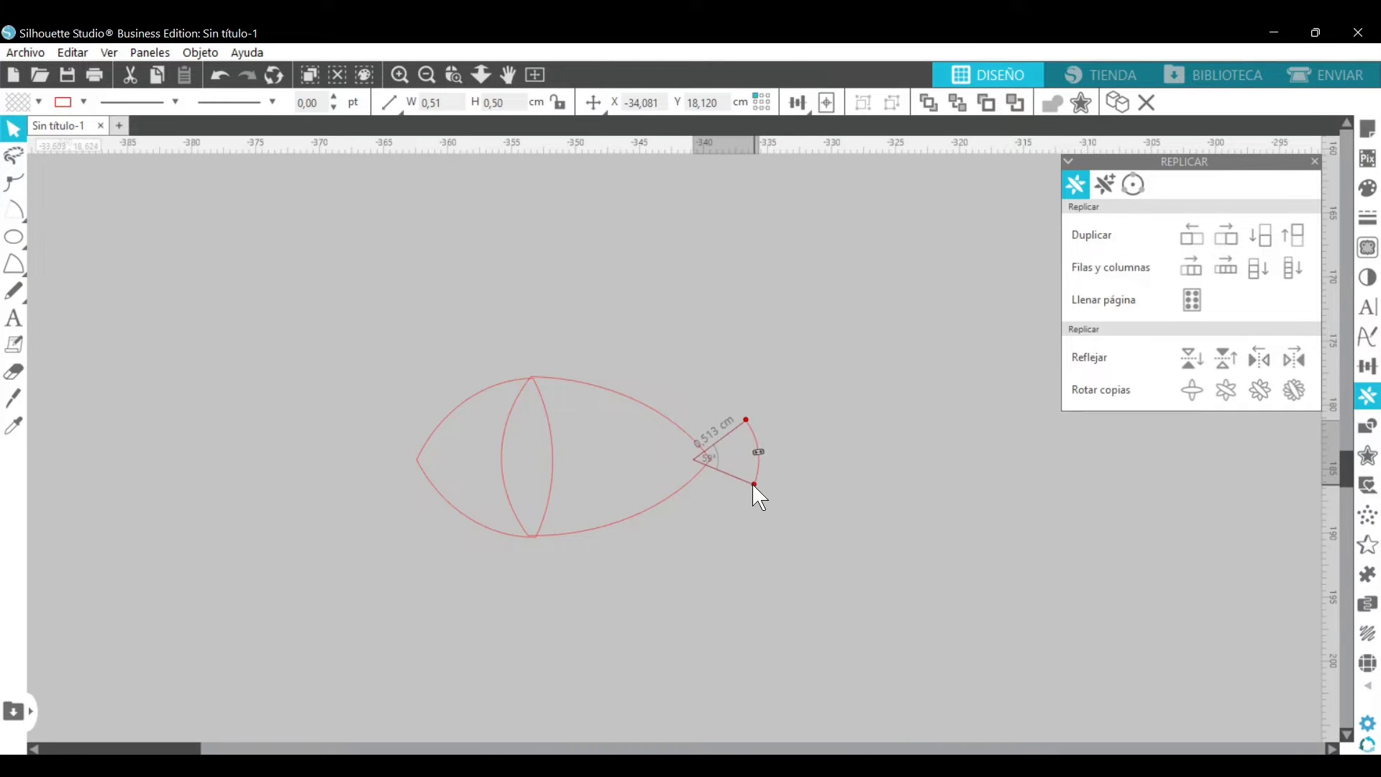
pyautogui.rightClick(733, 477)
pyautogui.click(863, 407)
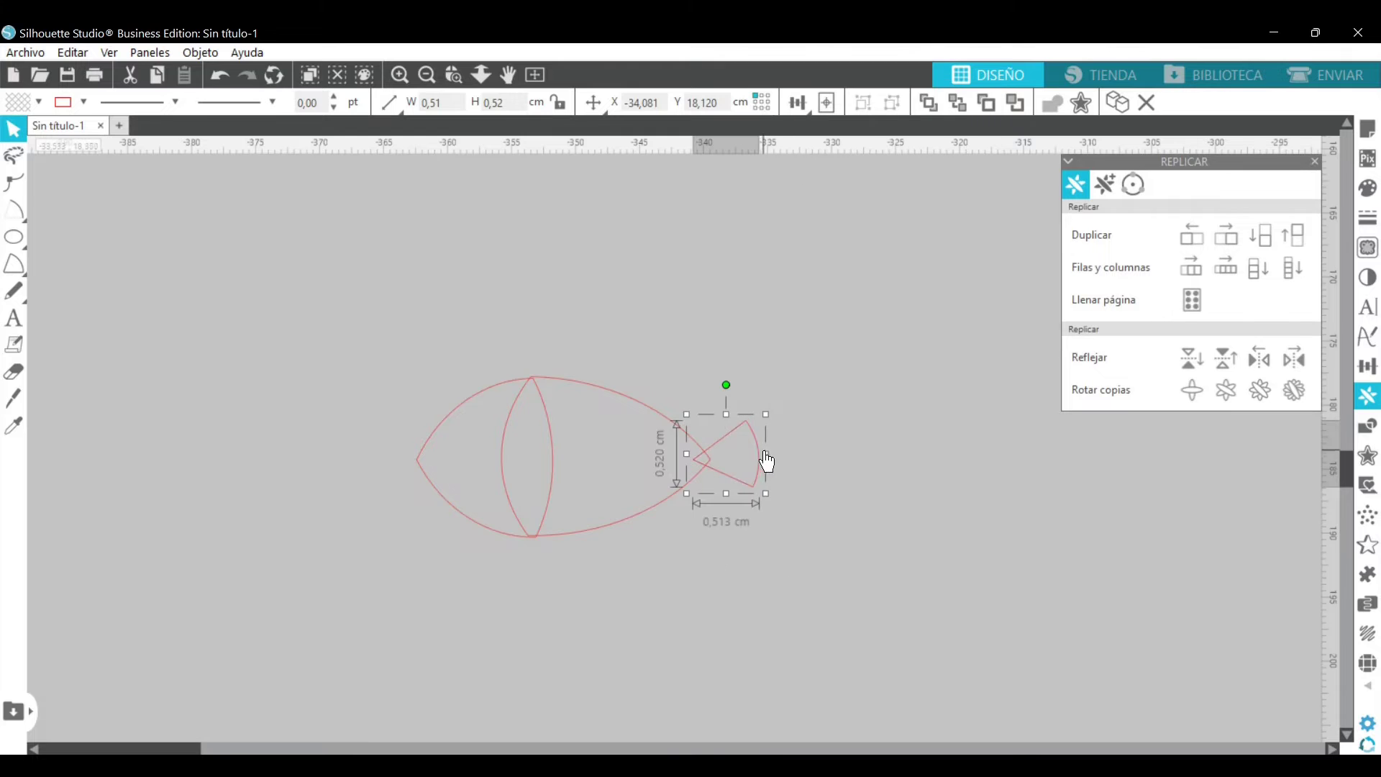
# - Pull the middle point of the tail's outer arc inward to make a notched tail fin
pyautogui.doubleClick(759, 455)
pyautogui.moveTo(758, 455); pyautogui.dragTo(749, 455)
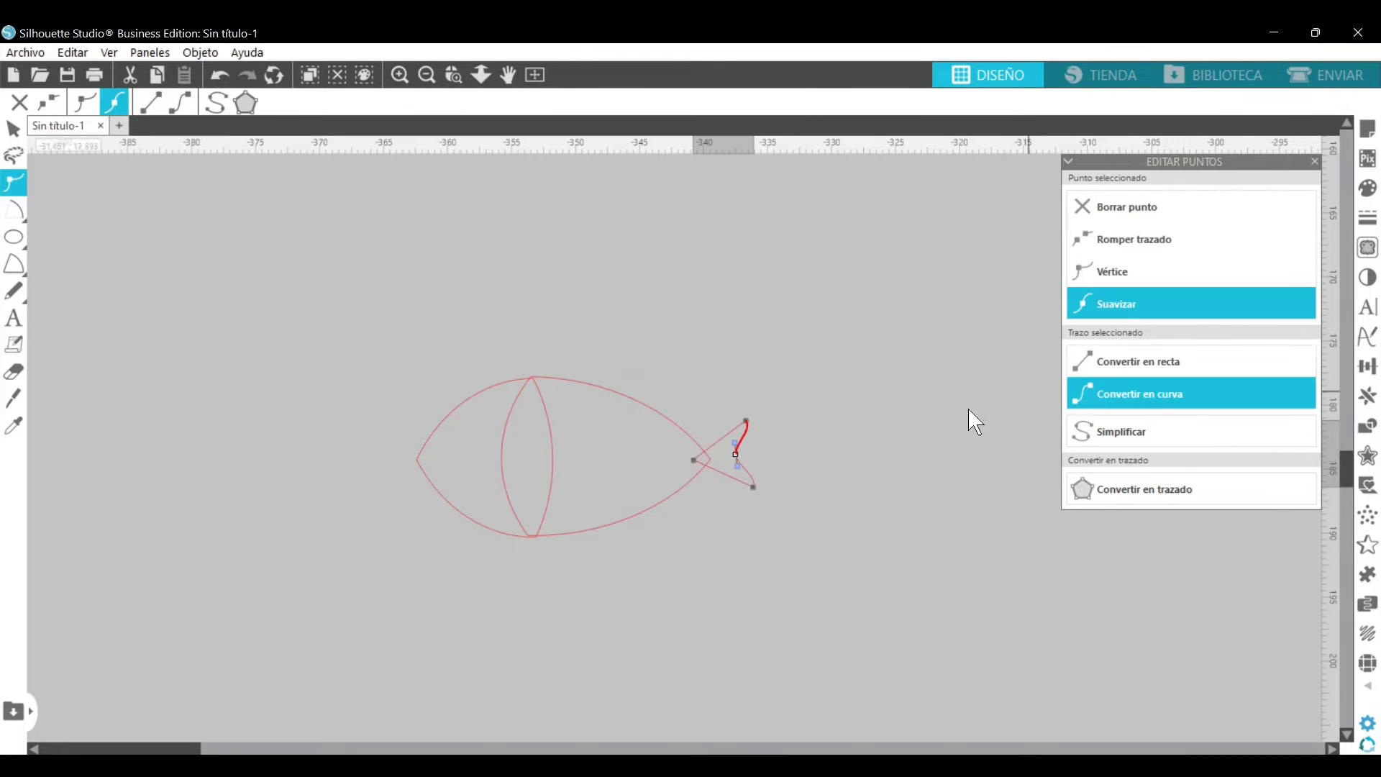
pyautogui.click(798, 503)
# - Align the two body halves with each other on their horizontal centre line
pyautogui.click(453, 75)
pyautogui.moveTo(376, 310); pyautogui.dragTo(889, 560)
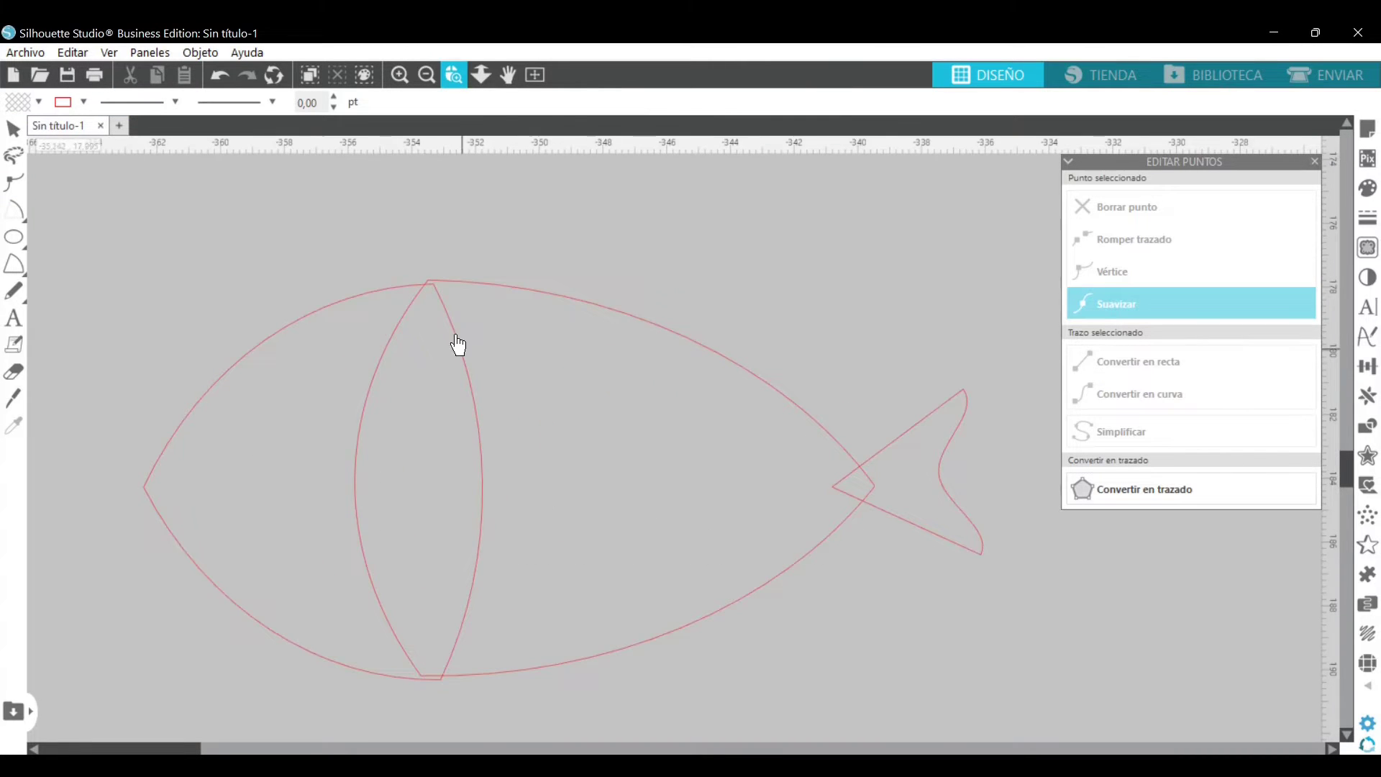
pyautogui.click(456, 345)
pyautogui.click(797, 102)
pyautogui.click(836, 165)
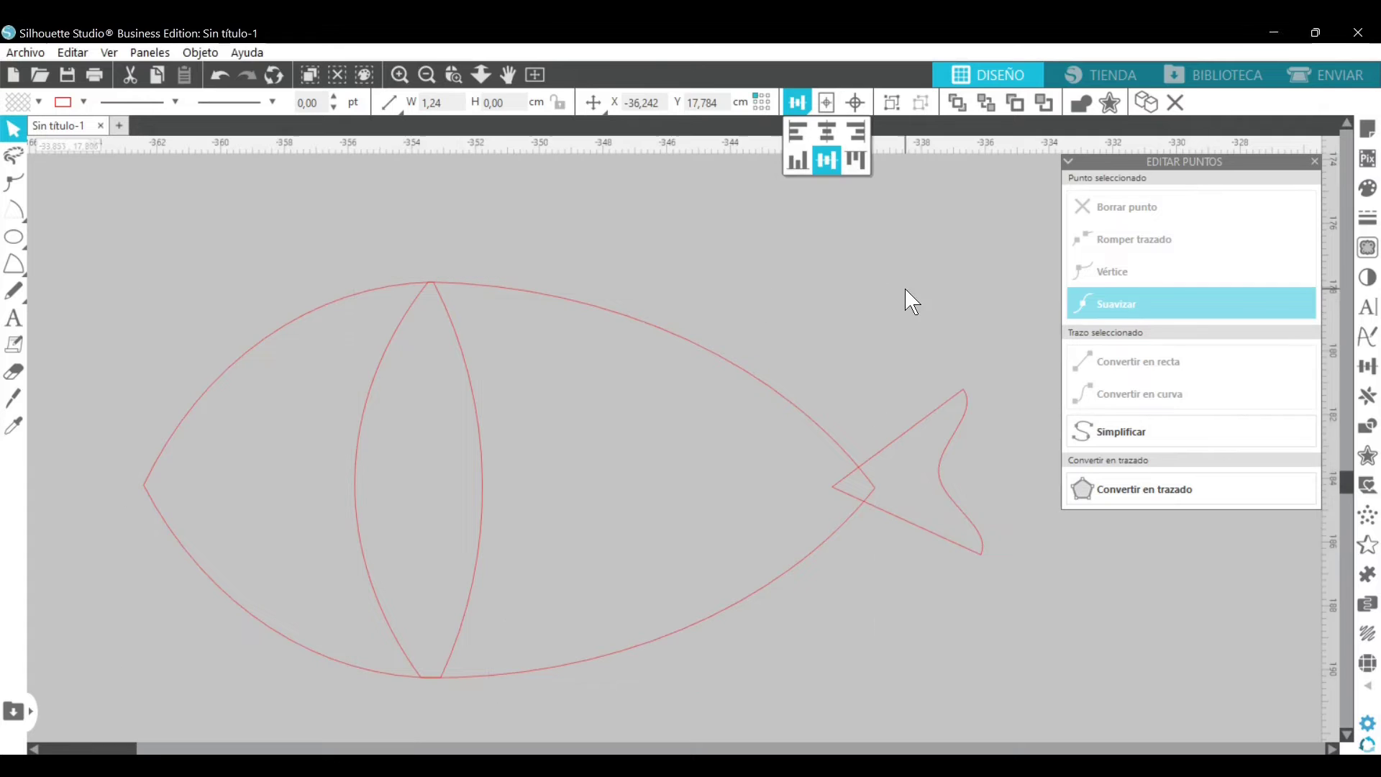
# - Weld the two body halves and the tail into a single fish outline
pyautogui.click(892, 456)
pyautogui.moveTo(312, 222); pyautogui.dragTo(872, 575)
pyautogui.click(1053, 103)
pyautogui.click(829, 245)
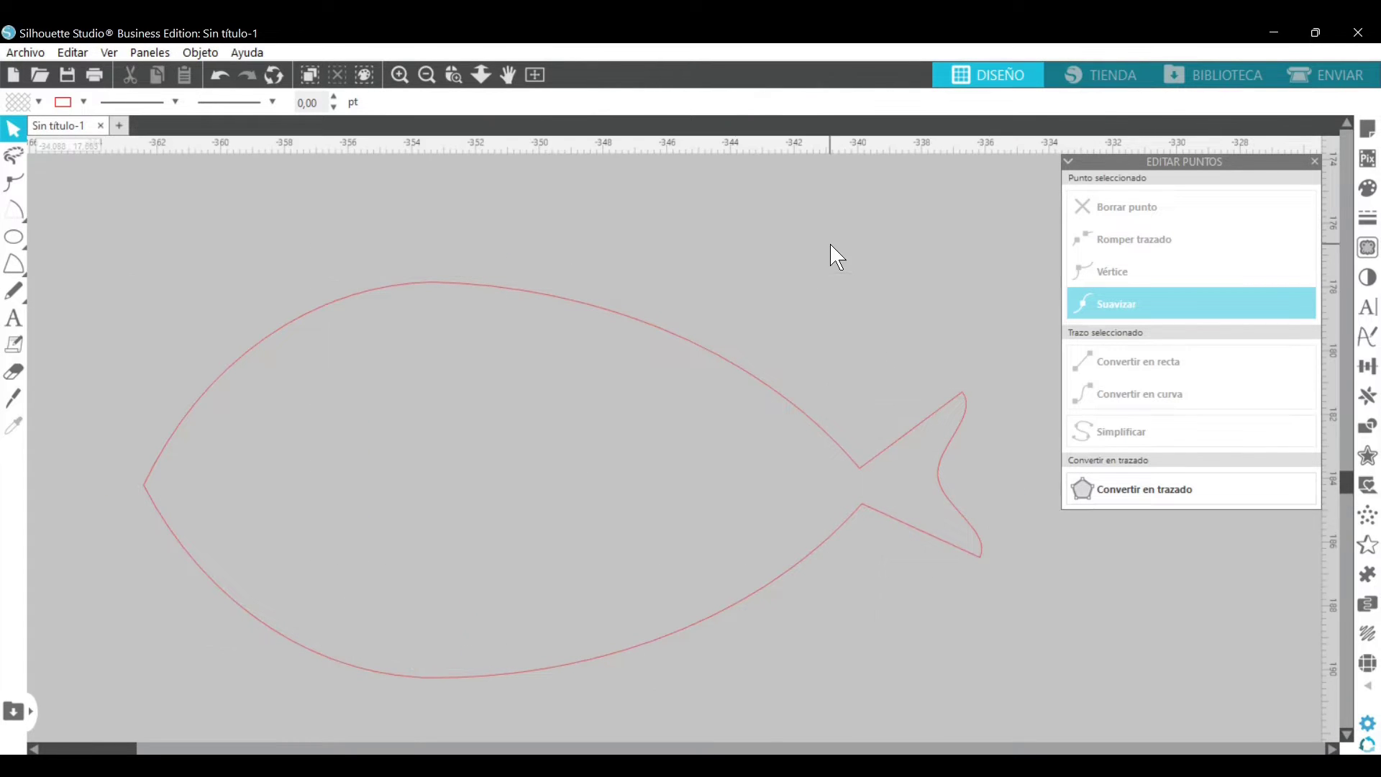
# - Delete the redundant points at the body's top and bottom joins and beside the lower tail joint
pyautogui.doubleClick(145, 503)
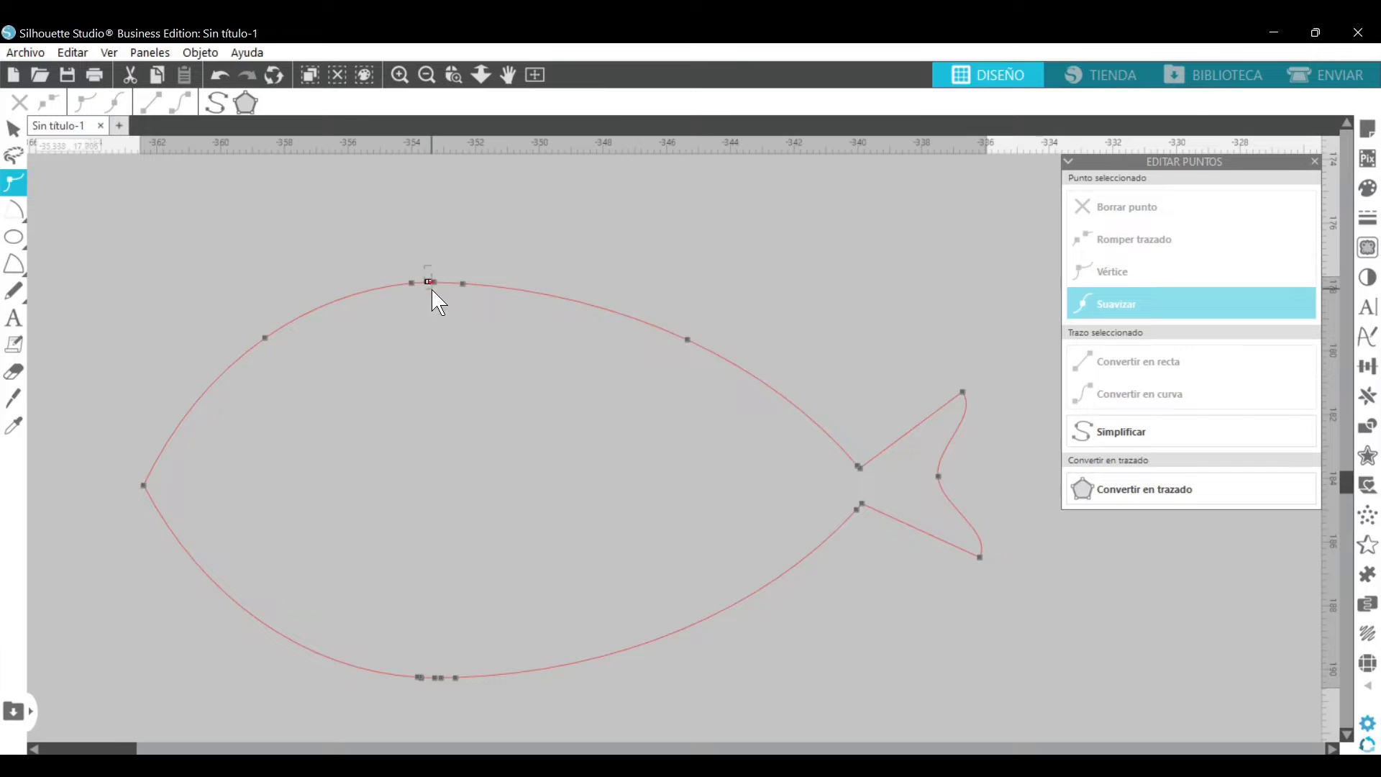
pyautogui.click(1166, 214)
pyautogui.click(437, 678)
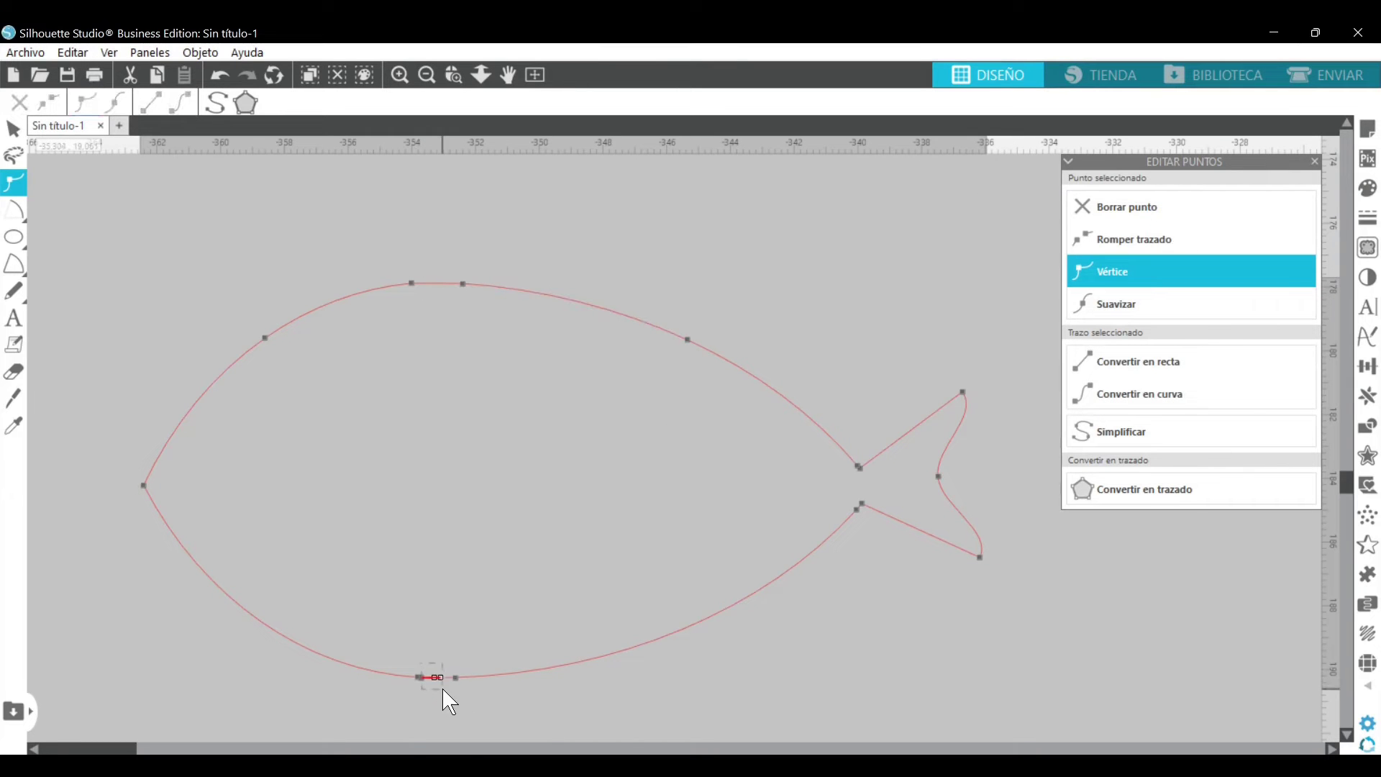
pyautogui.click(1165, 209)
pyautogui.click(857, 509)
pyautogui.click(1144, 209)
pyautogui.click(843, 249)
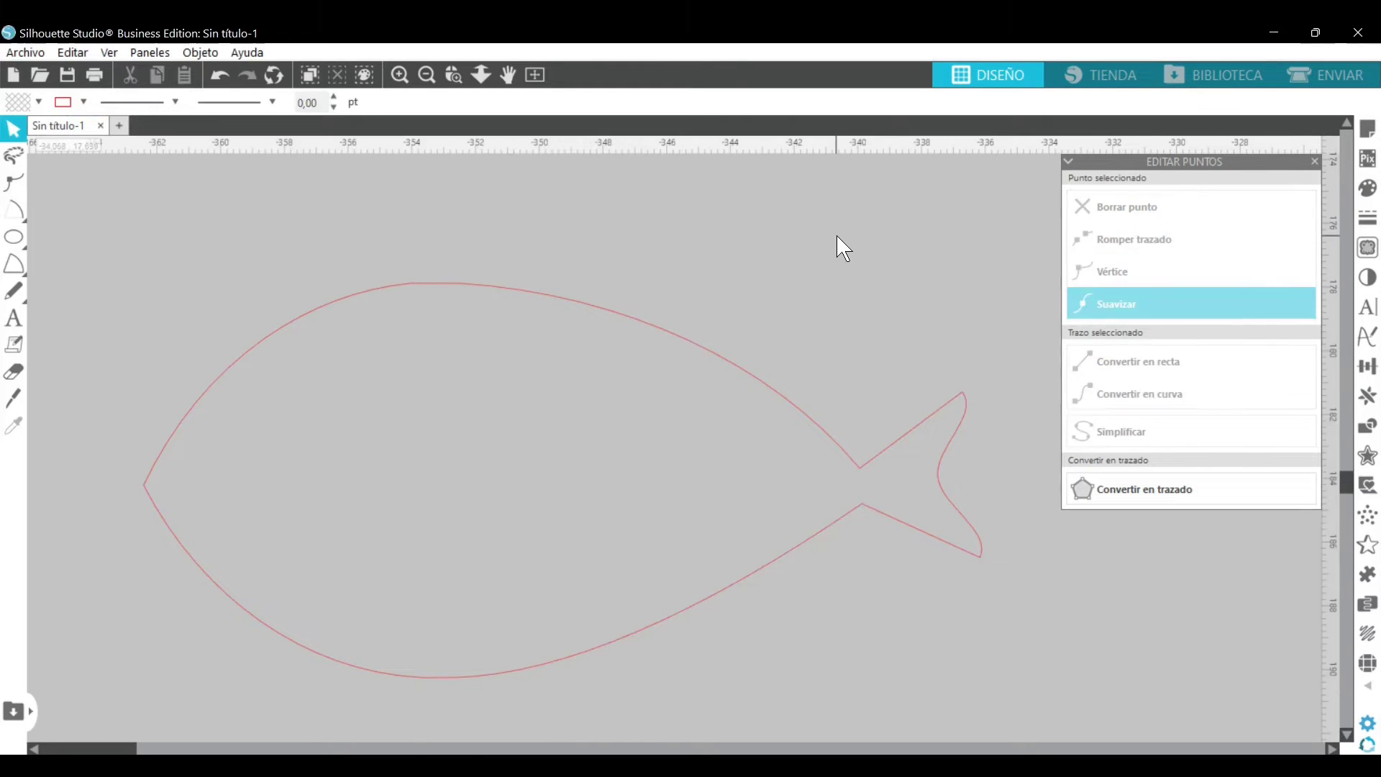
# - Delete the remaining duplicate point at the bottom join of the fish body
pyautogui.doubleClick(482, 675)
pyautogui.click(420, 677)
pyautogui.click(423, 679)
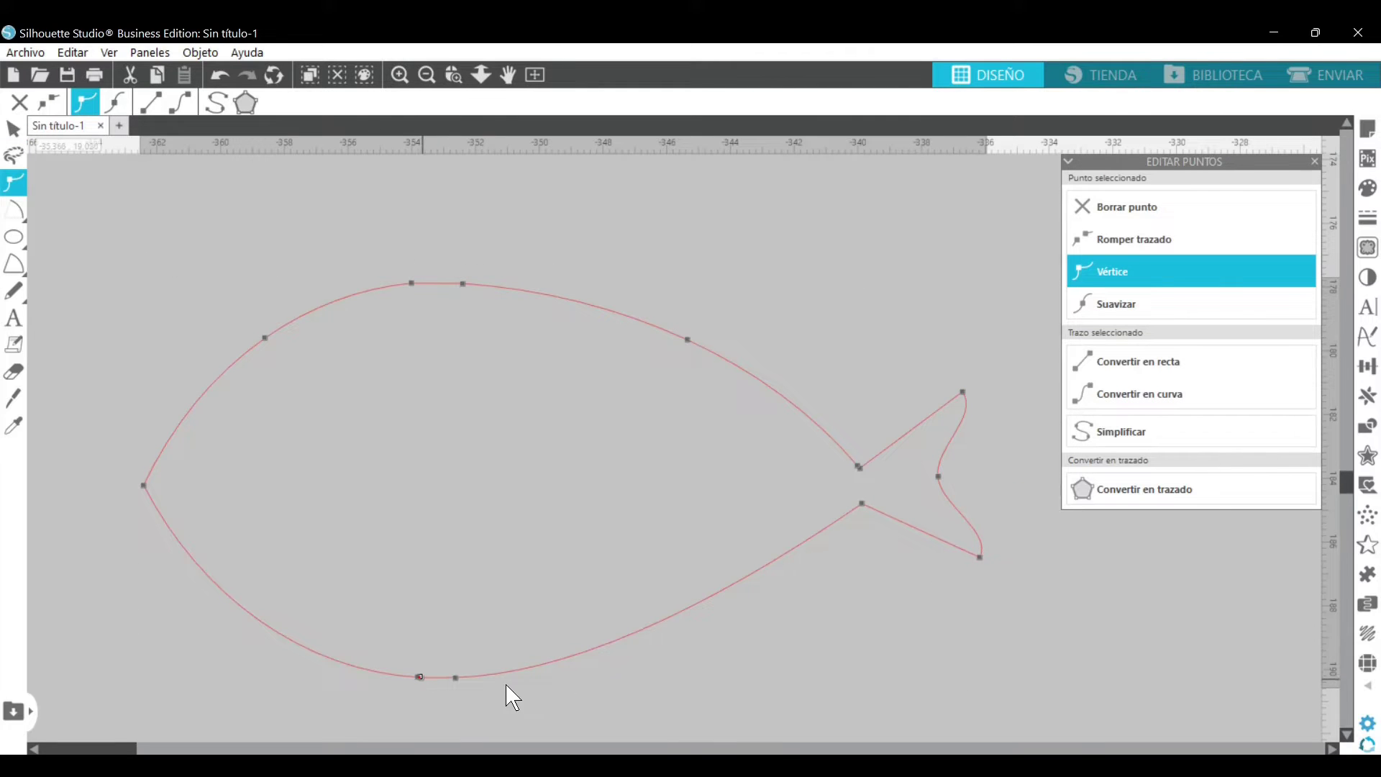
pyautogui.click(1144, 217)
pyautogui.click(425, 680)
pyautogui.click(144, 487)
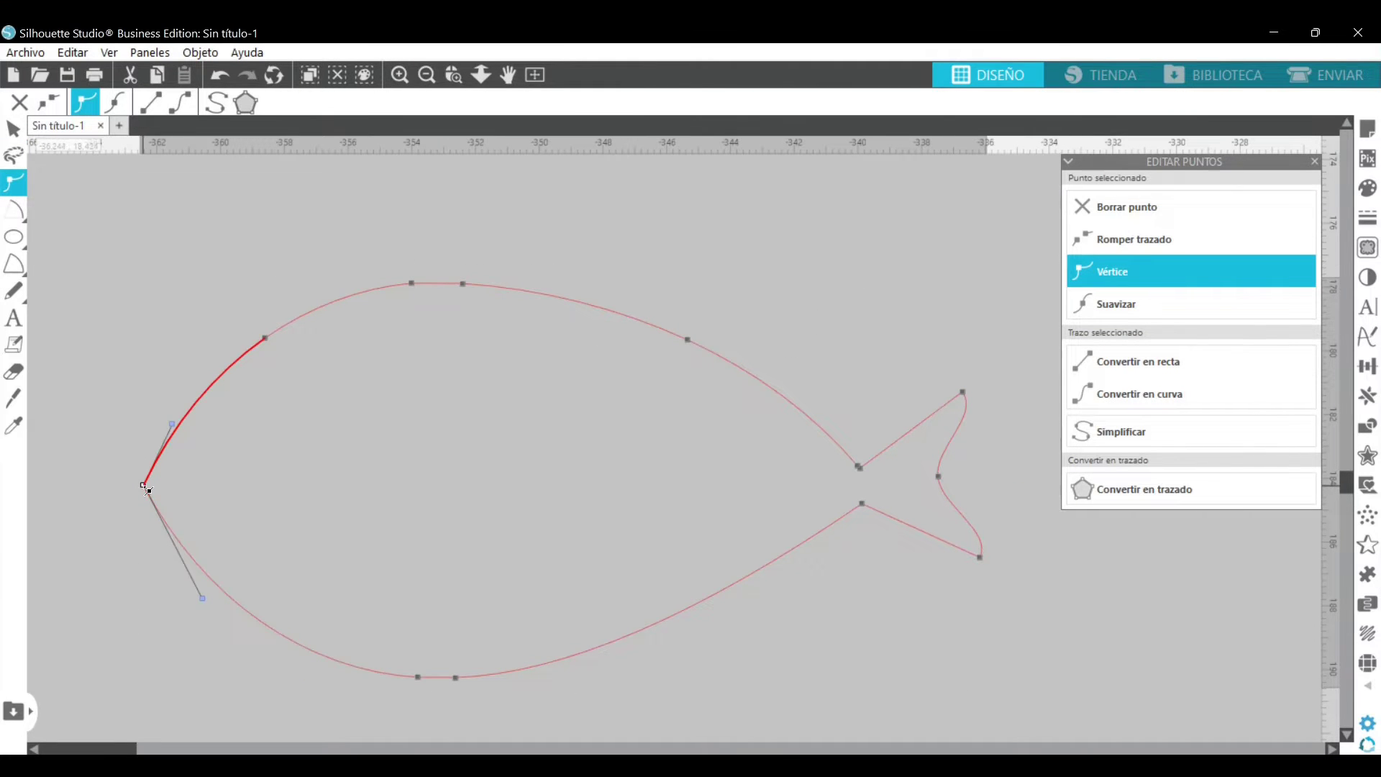
pyautogui.click(1160, 396)
pyautogui.click(223, 81)
pyautogui.moveTo(144, 485); pyautogui.dragTo(147, 518)
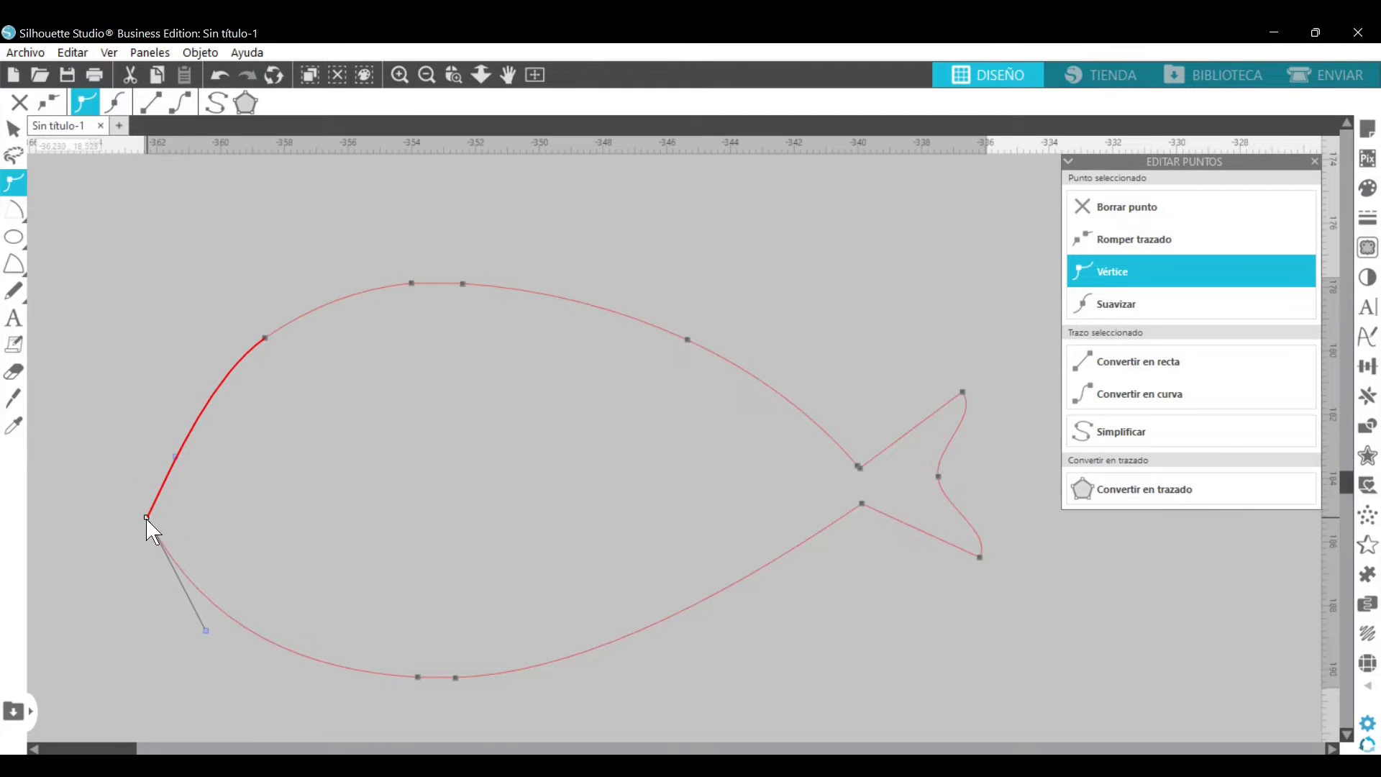
pyautogui.click(220, 74)
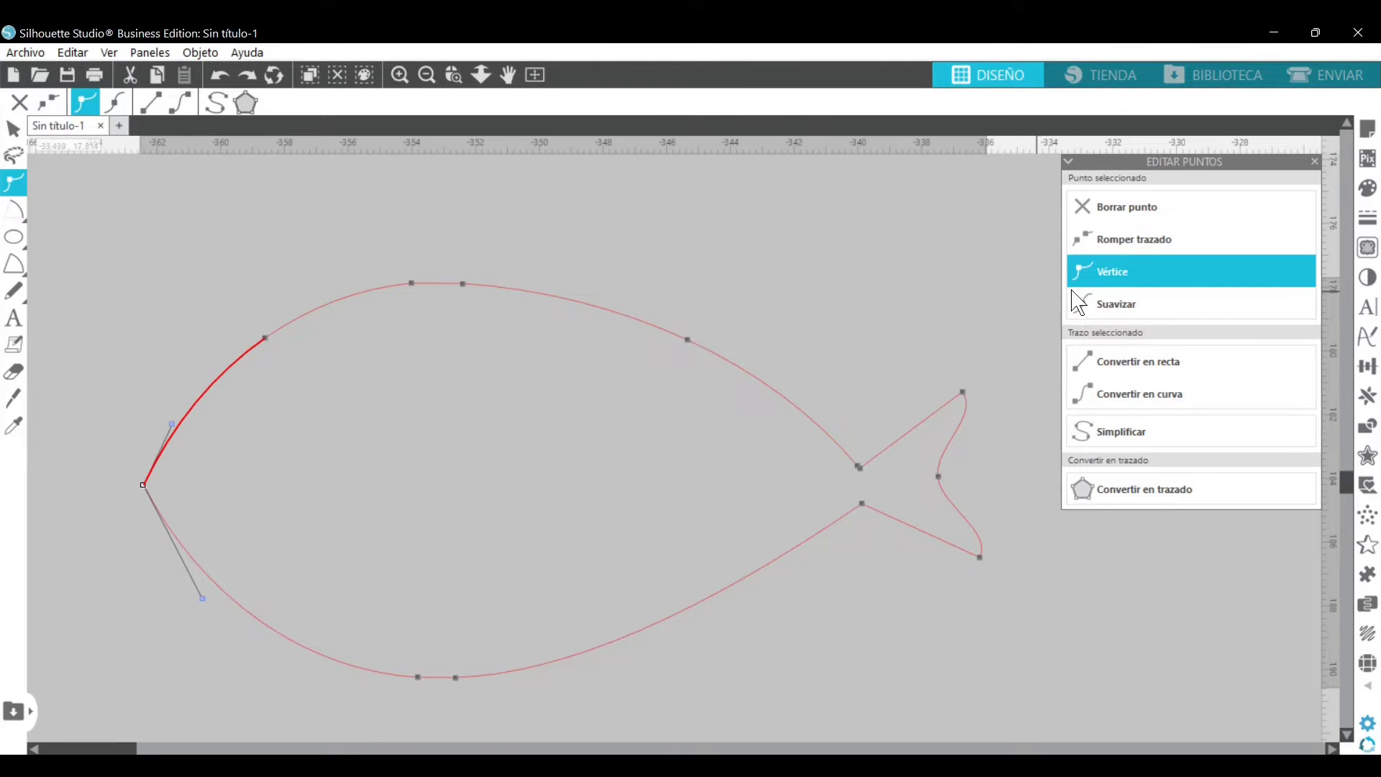
# - Bulge the curve above the nose outward, and round the nose by adding a point on each side of its tip and deleting the tip point
pyautogui.moveTo(172, 425); pyautogui.dragTo(164, 419)
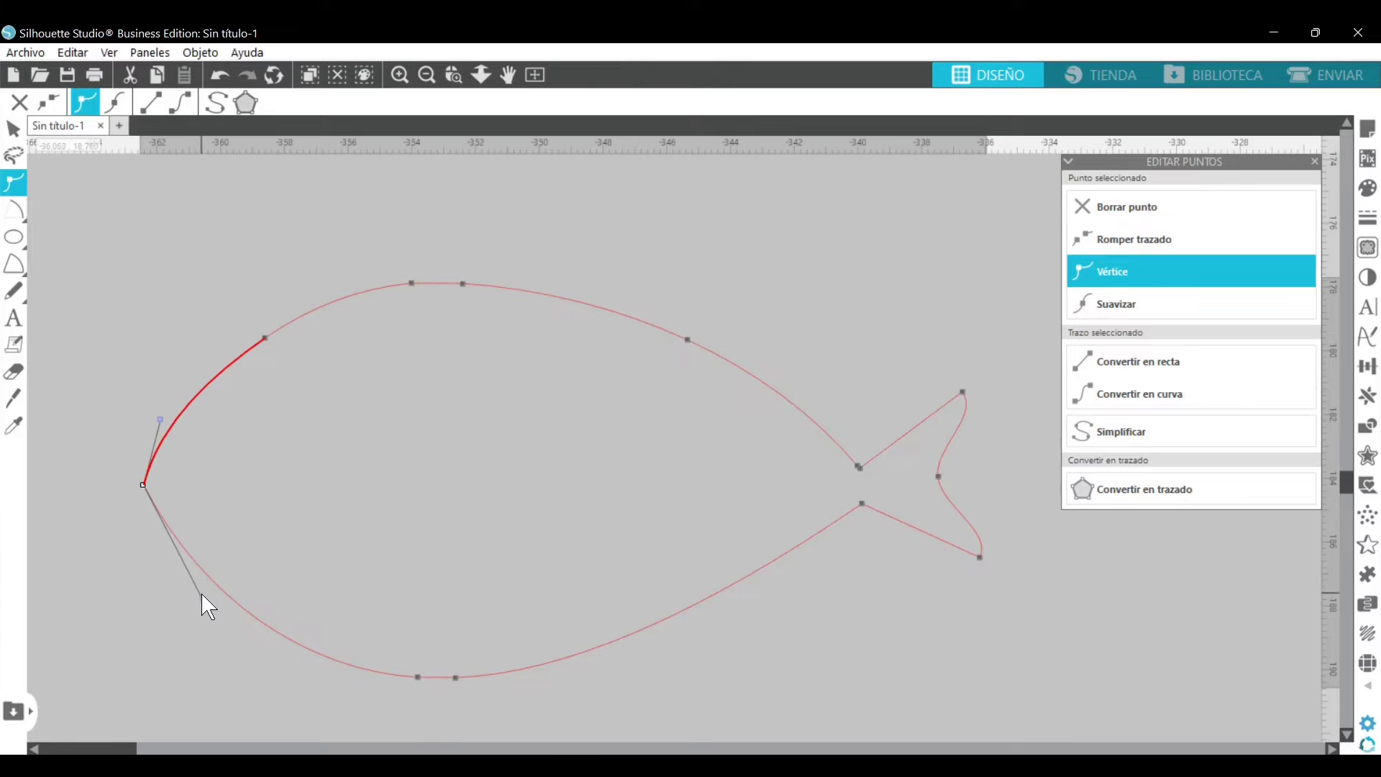
pyautogui.click(348, 505)
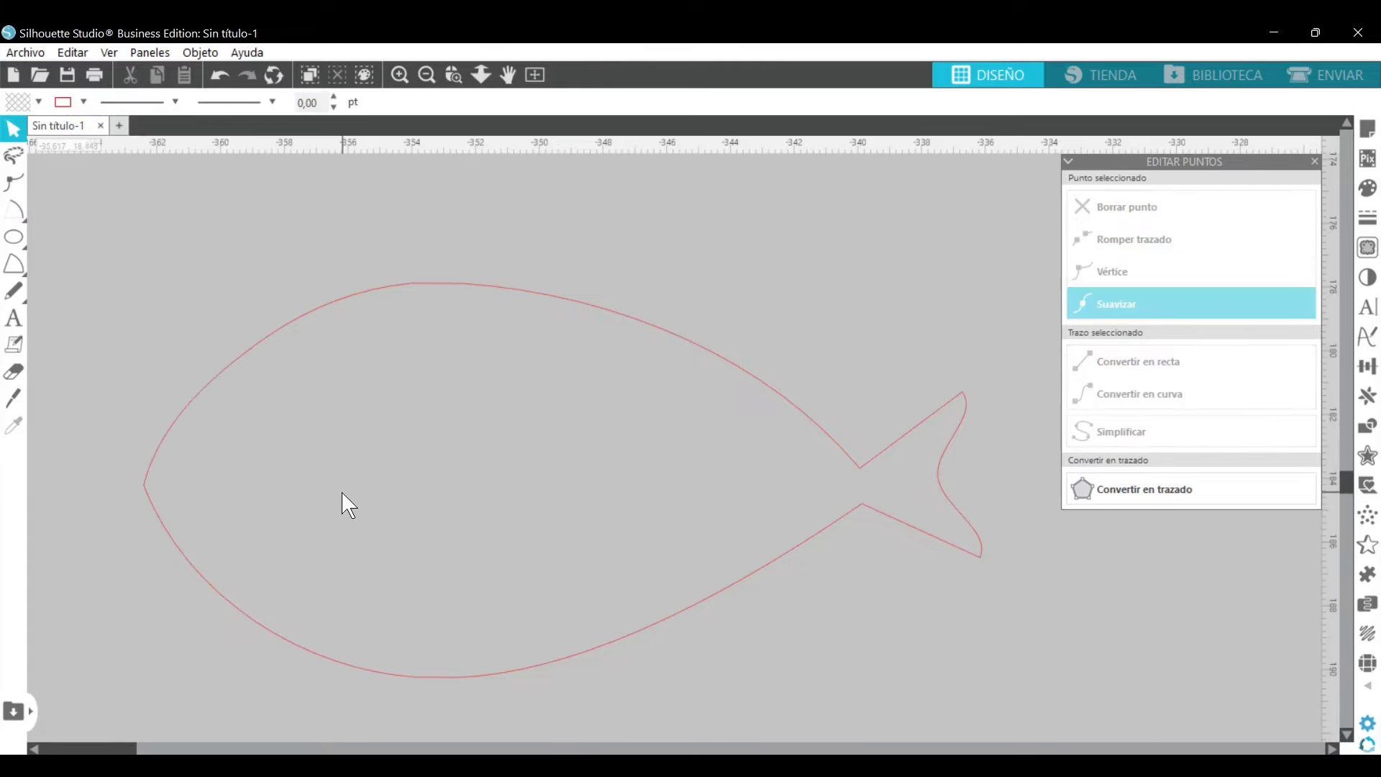
pyautogui.doubleClick(148, 494)
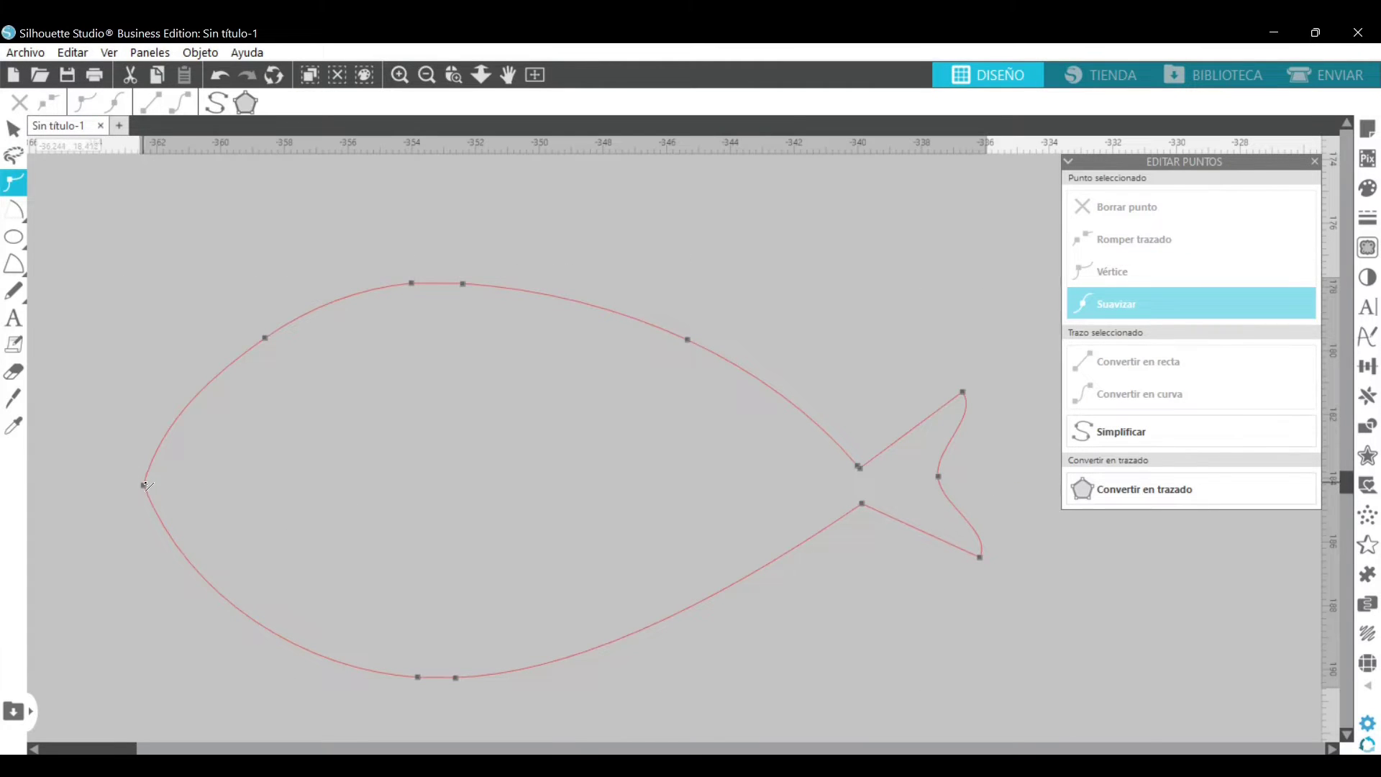
pyautogui.click(146, 479)
pyautogui.click(145, 494)
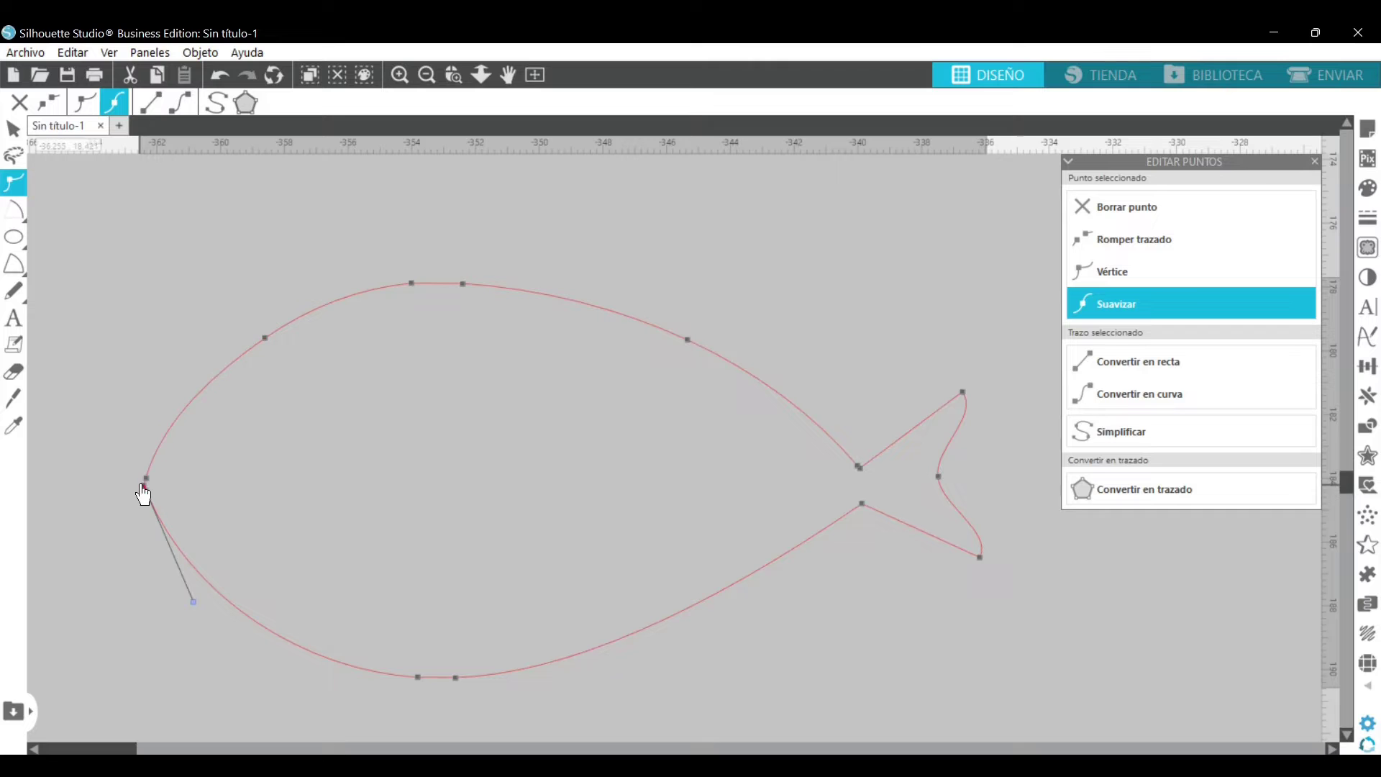
pyautogui.click(143, 486)
pyautogui.click(1105, 212)
pyautogui.click(120, 331)
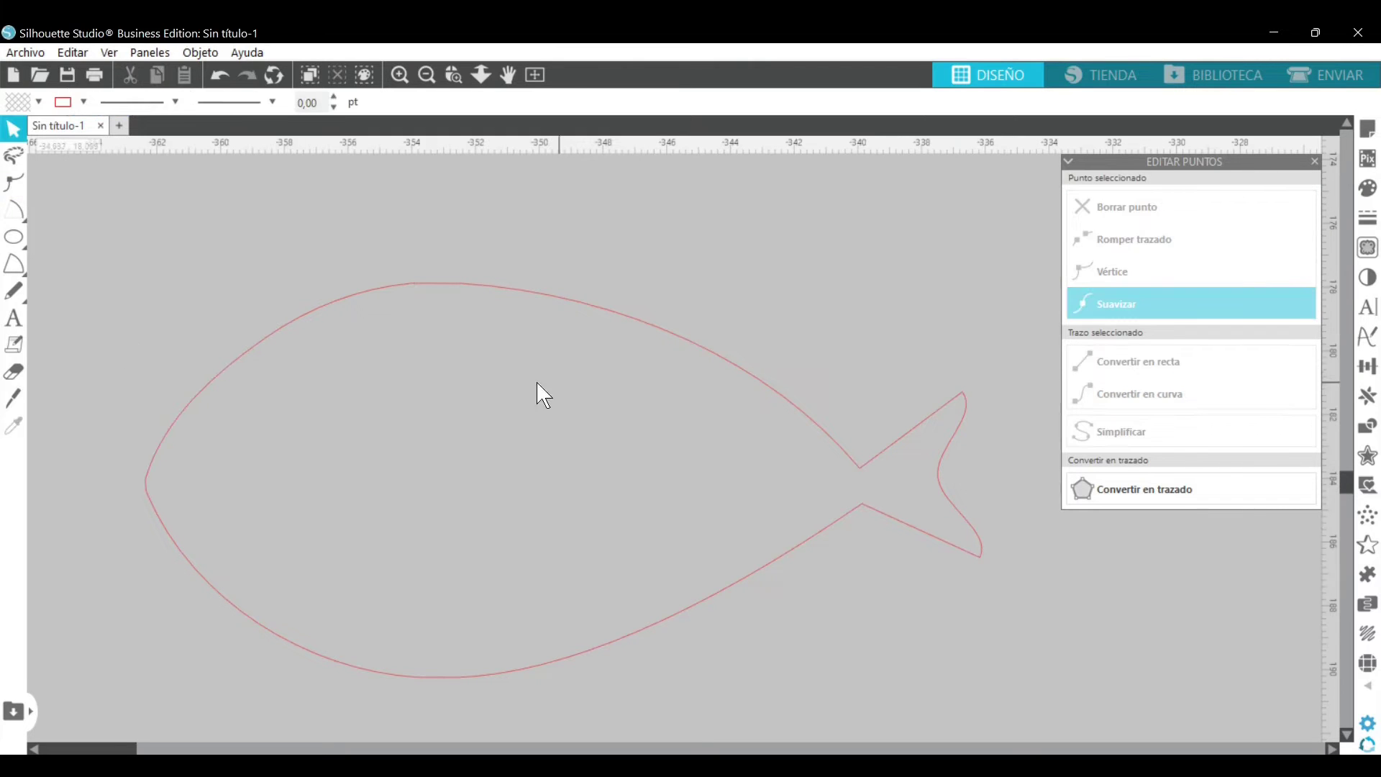
# - Delete the duplicate point where the fish's upper body curve meets the tail
pyautogui.doubleClick(668, 348)
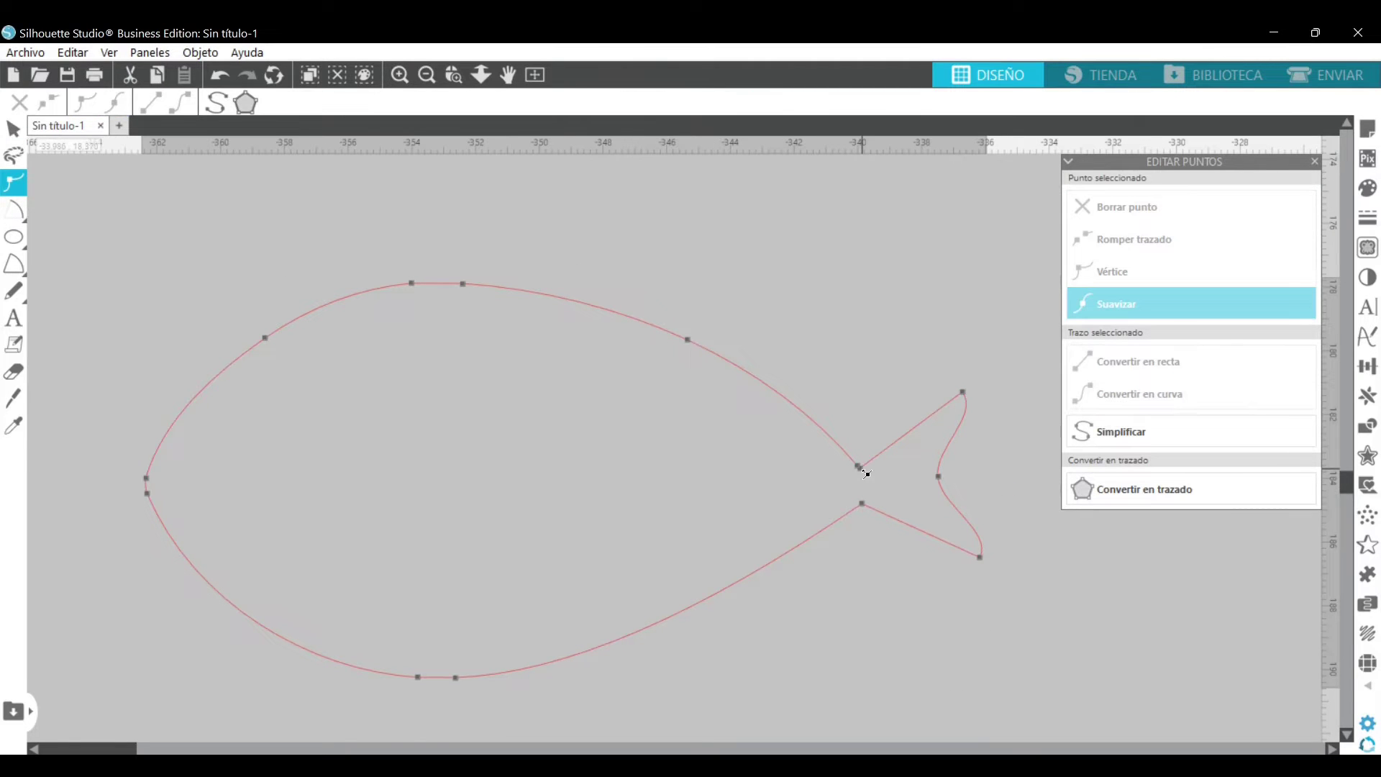
pyautogui.click(859, 467)
pyautogui.click(878, 278)
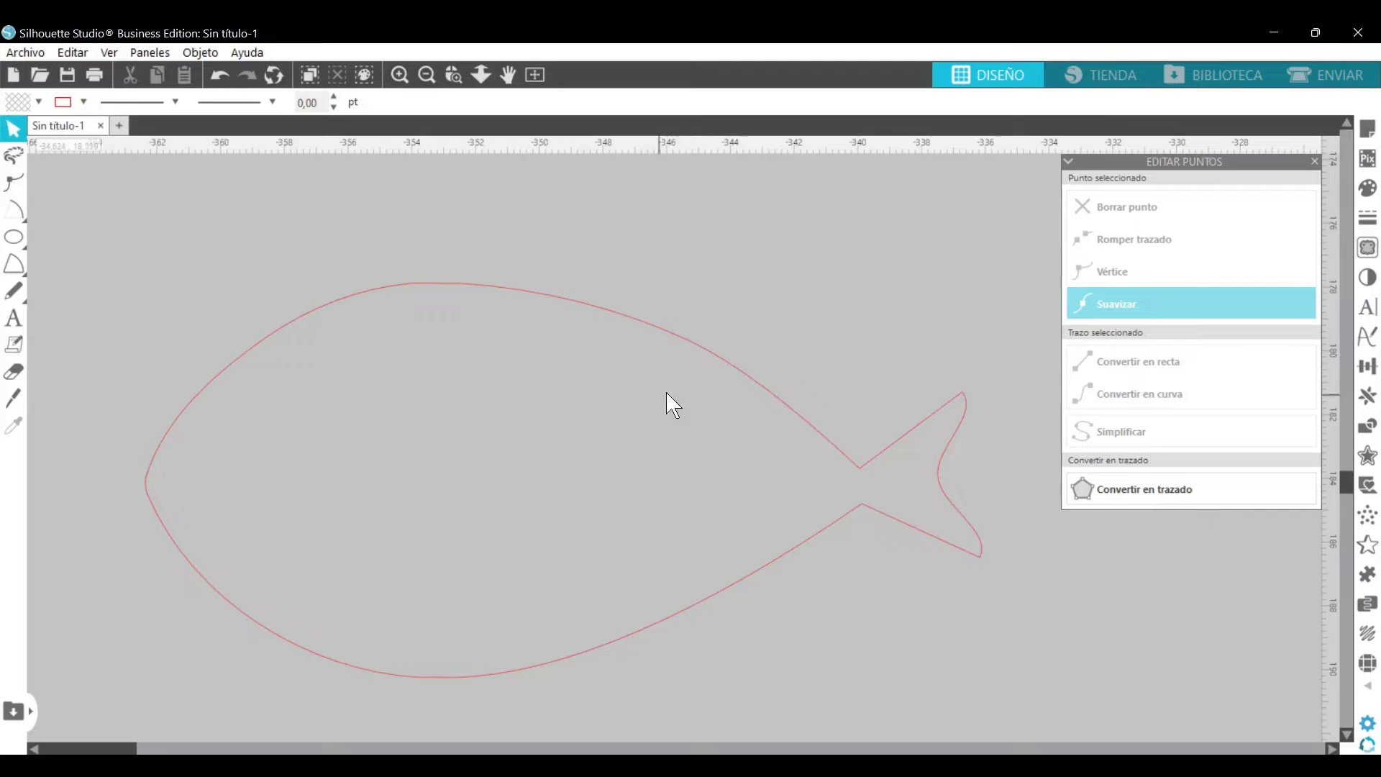
pyautogui.click(14, 263)
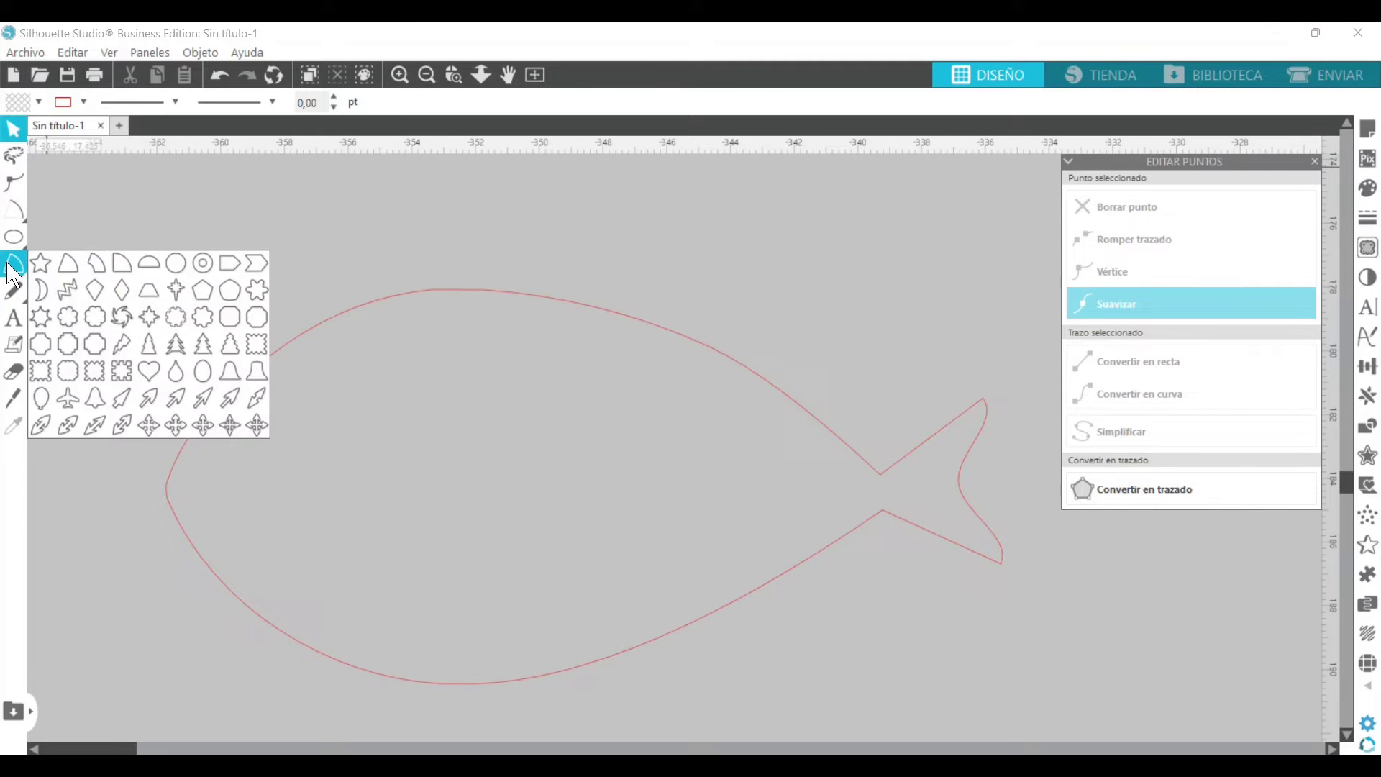
pyautogui.click(96, 264)
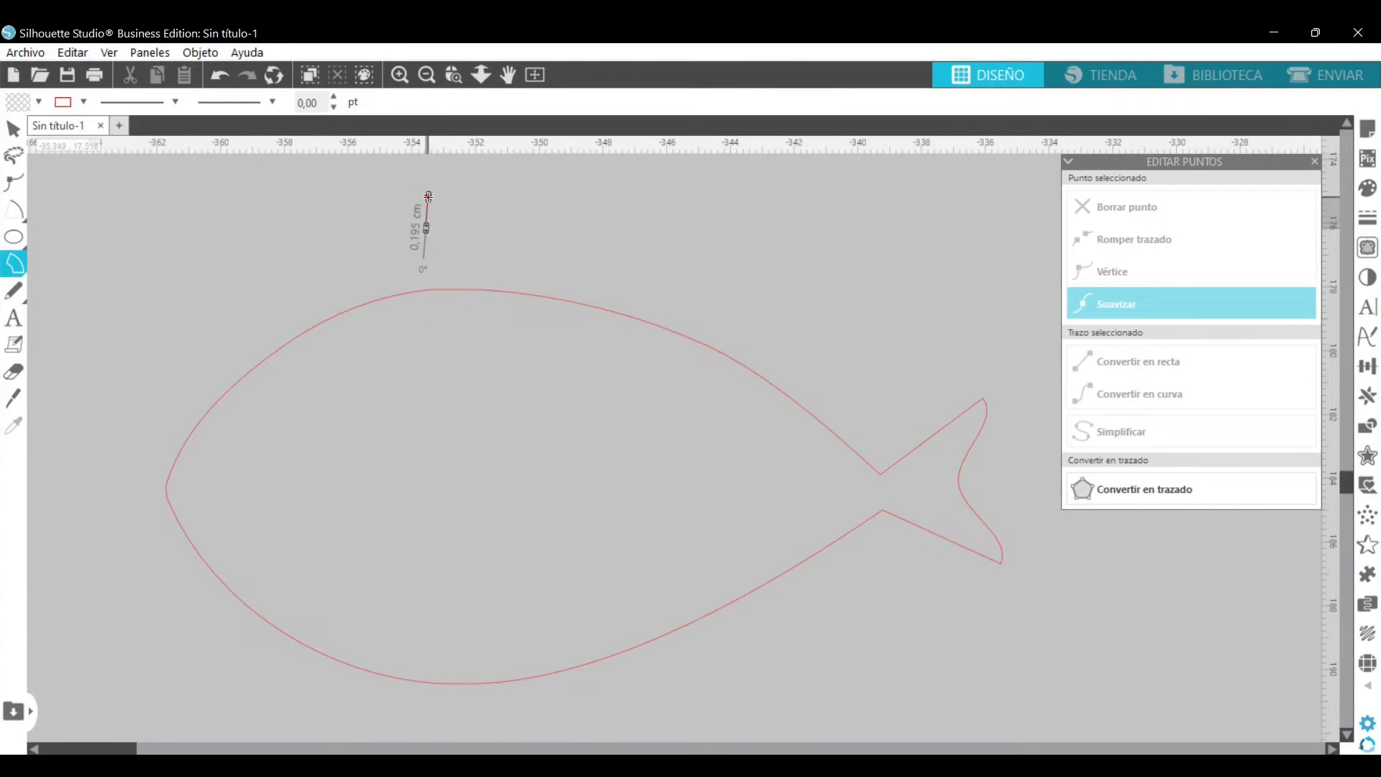
pyautogui.click(429, 197)
pyautogui.click(361, 254)
pyautogui.moveTo(434, 263); pyautogui.dragTo(499, 321)
pyautogui.moveTo(426, 161); pyautogui.dragTo(599, 283)
pyautogui.moveTo(544, 210); pyautogui.dragTo(538, 267)
pyautogui.moveTo(487, 335); pyautogui.dragTo(487, 331)
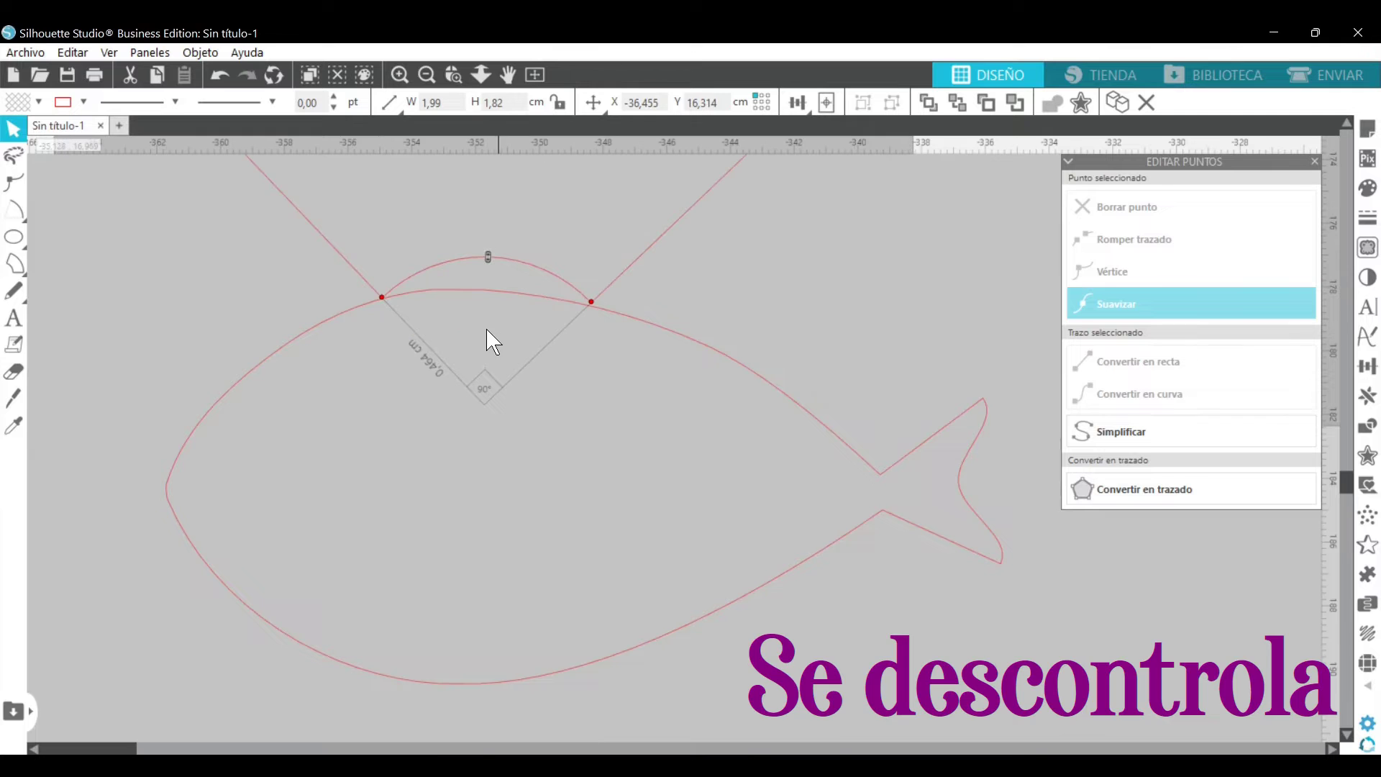
pyautogui.click(427, 74)
pyautogui.click(427, 74)
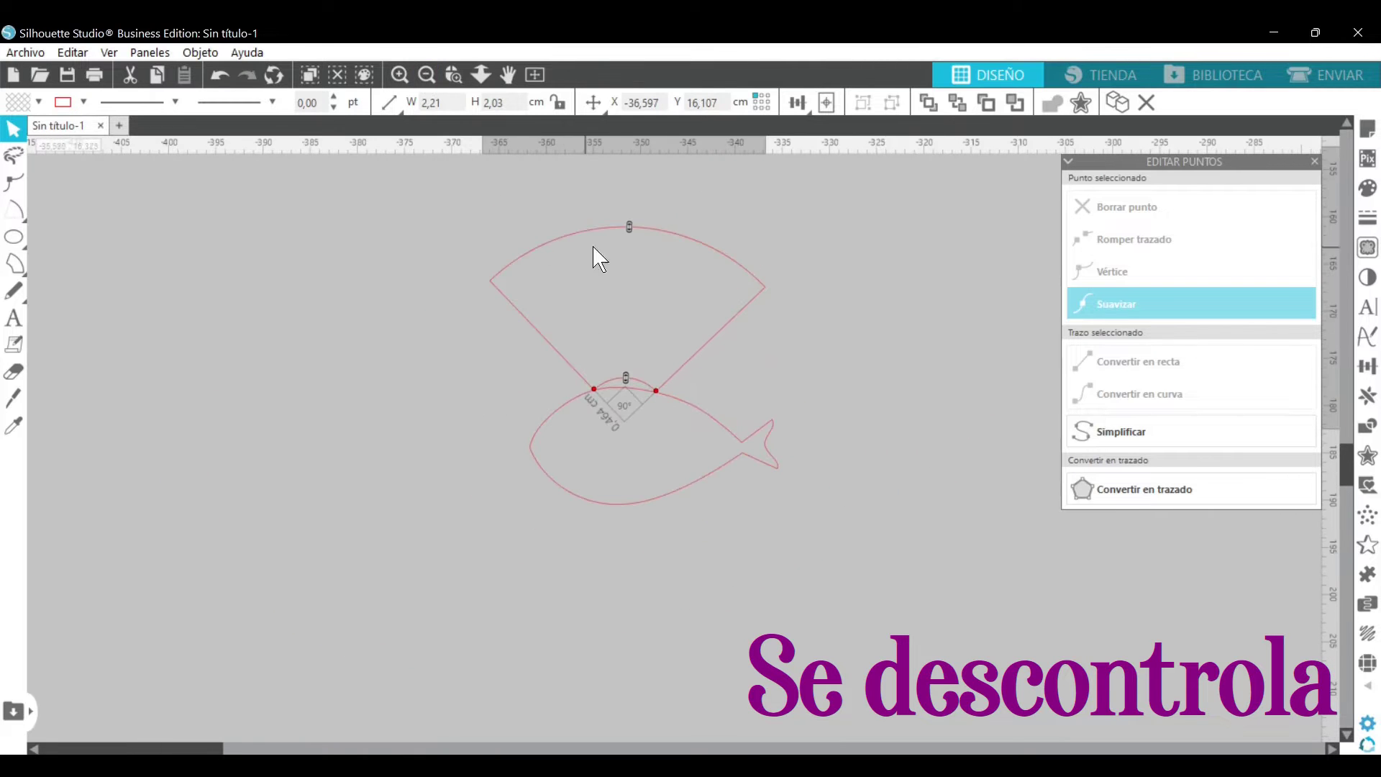
pyautogui.moveTo(629, 227); pyautogui.dragTo(619, 476)
pyautogui.click(1147, 102)
# - Draw a small ring segment with a radius of about 0.3 cm across the fish's back as a dorsal fin
pyautogui.click(400, 75)
pyautogui.click(396, 72)
pyautogui.click(16, 265)
pyautogui.moveTo(533, 334); pyautogui.dragTo(563, 376)
pyautogui.click(623, 262)
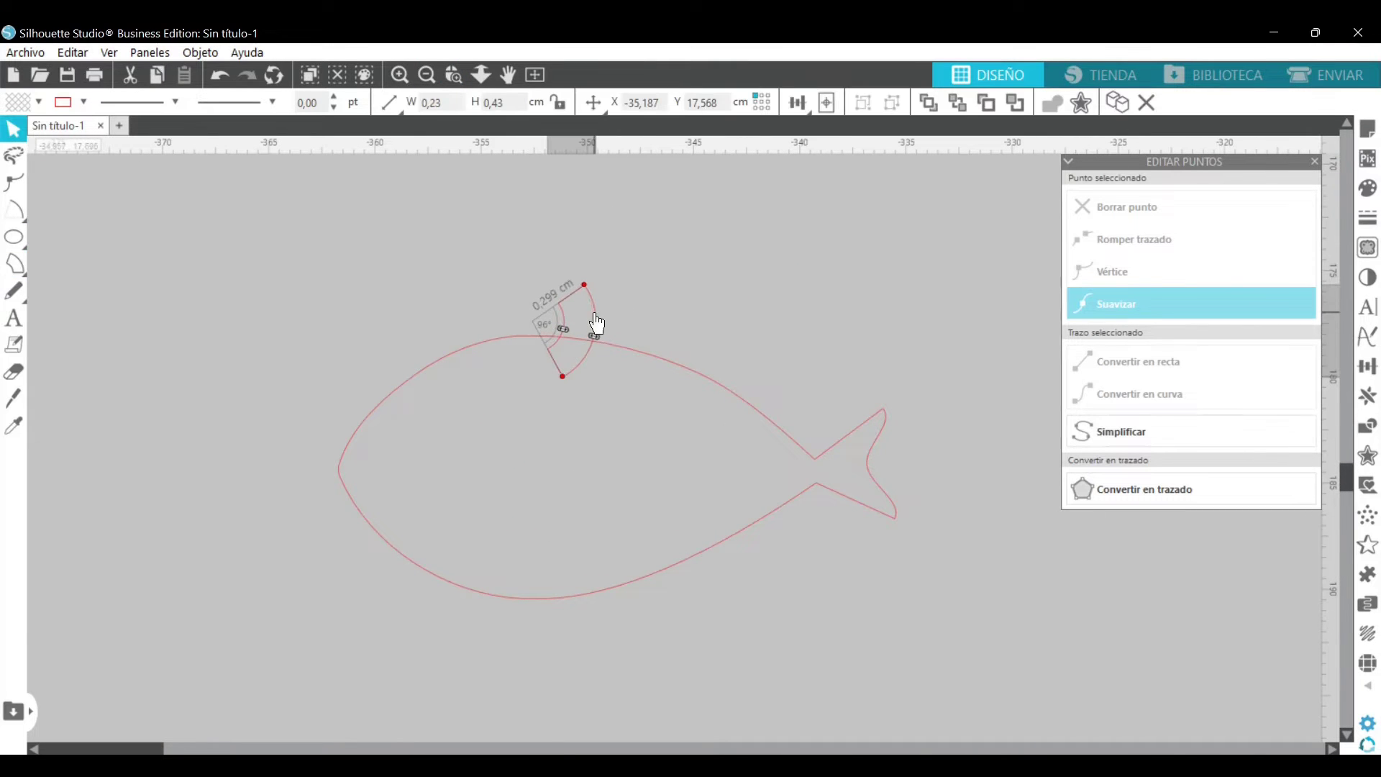
# - Enlarge the fin segment to about 0.61 by 0.32 cm, rotating and positioning it so its ends meet the fish's back
pyautogui.moveTo(571, 256); pyautogui.dragTo(444, 356)
pyautogui.moveTo(596, 362); pyautogui.dragTo(573, 367)
pyautogui.moveTo(492, 311); pyautogui.dragTo(453, 295)
pyautogui.moveTo(546, 351); pyautogui.dragTo(574, 354)
pyautogui.moveTo(455, 341); pyautogui.dragTo(452, 350)
pyautogui.moveTo(599, 315); pyautogui.dragTo(602, 325)
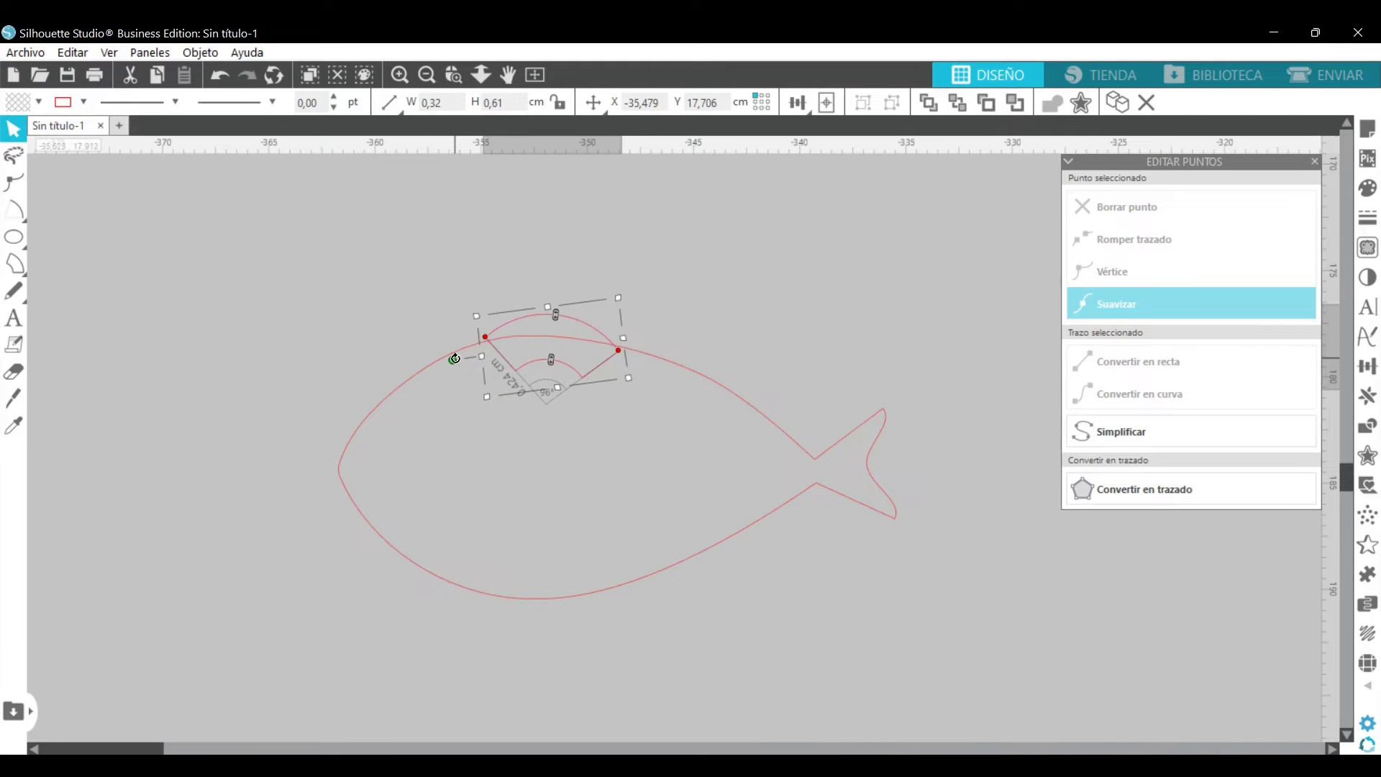
pyautogui.moveTo(453, 363); pyautogui.dragTo(452, 368)
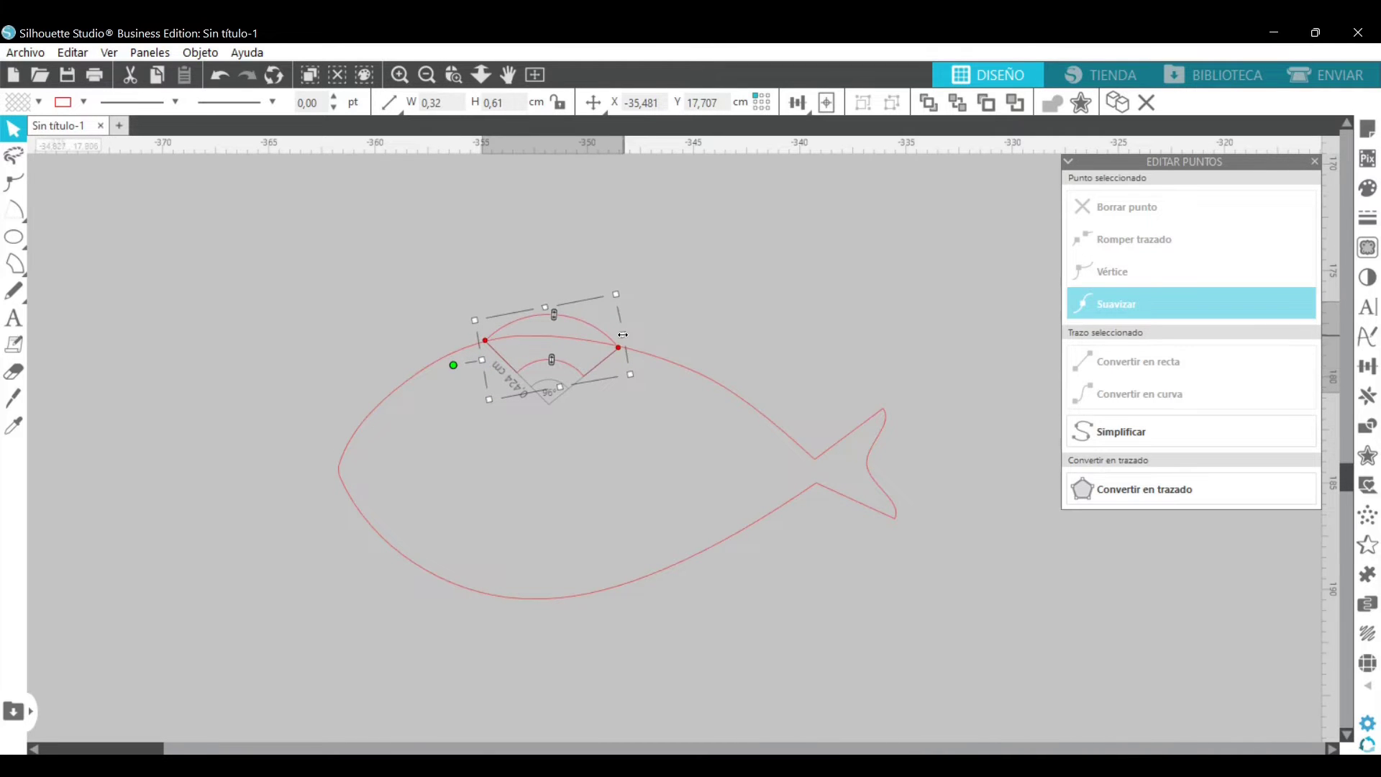
# - Convert the dorsal fin segment to a path
pyautogui.rightClick(738, 283)
pyautogui.click(783, 613)
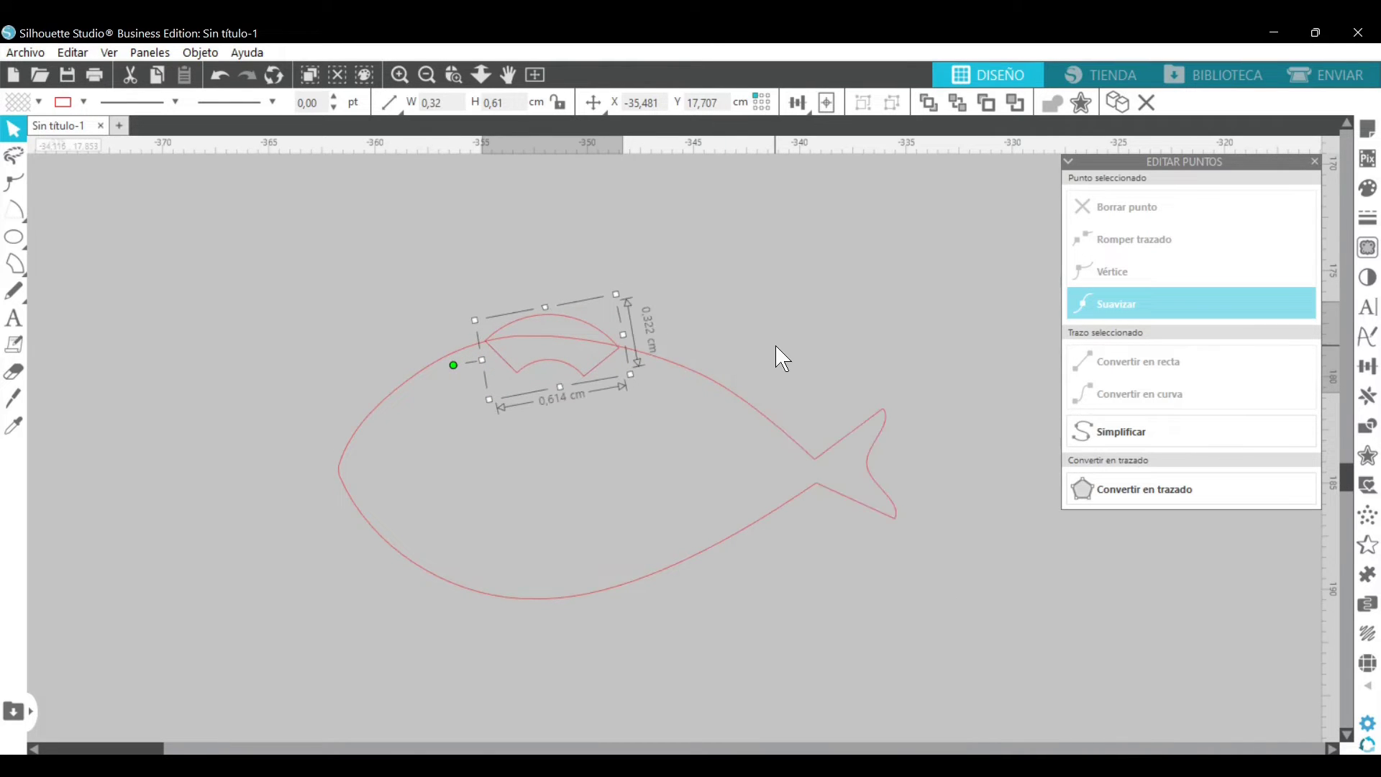
pyautogui.click(1117, 106)
pyautogui.click(220, 75)
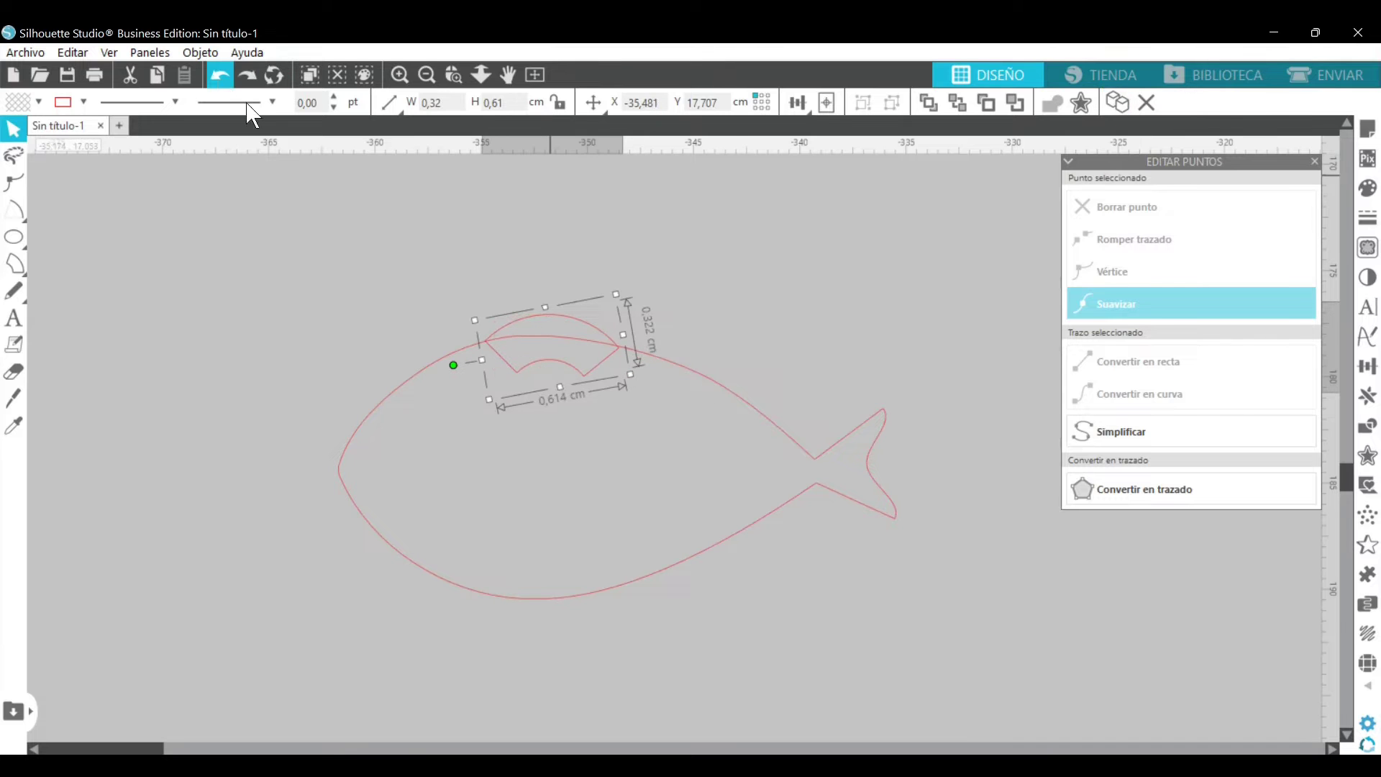
# - Duplicate the dorsal fin beside the original, rotating and positioning the copy so its ends meet the back nearer the tail
pyautogui.click(1367, 395)
pyautogui.click(1230, 246)
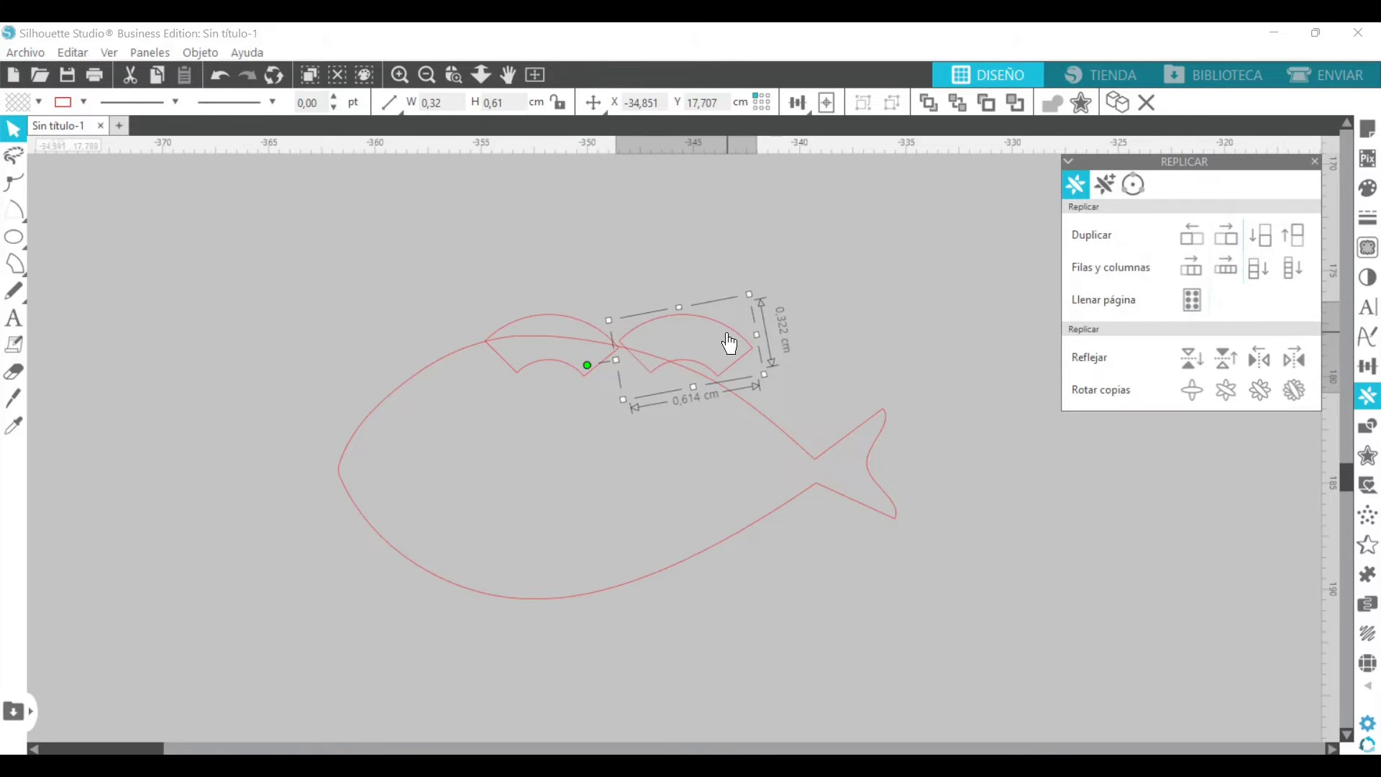
pyautogui.moveTo(589, 366); pyautogui.dragTo(709, 357)
pyautogui.moveTo(582, 365); pyautogui.dragTo(583, 360)
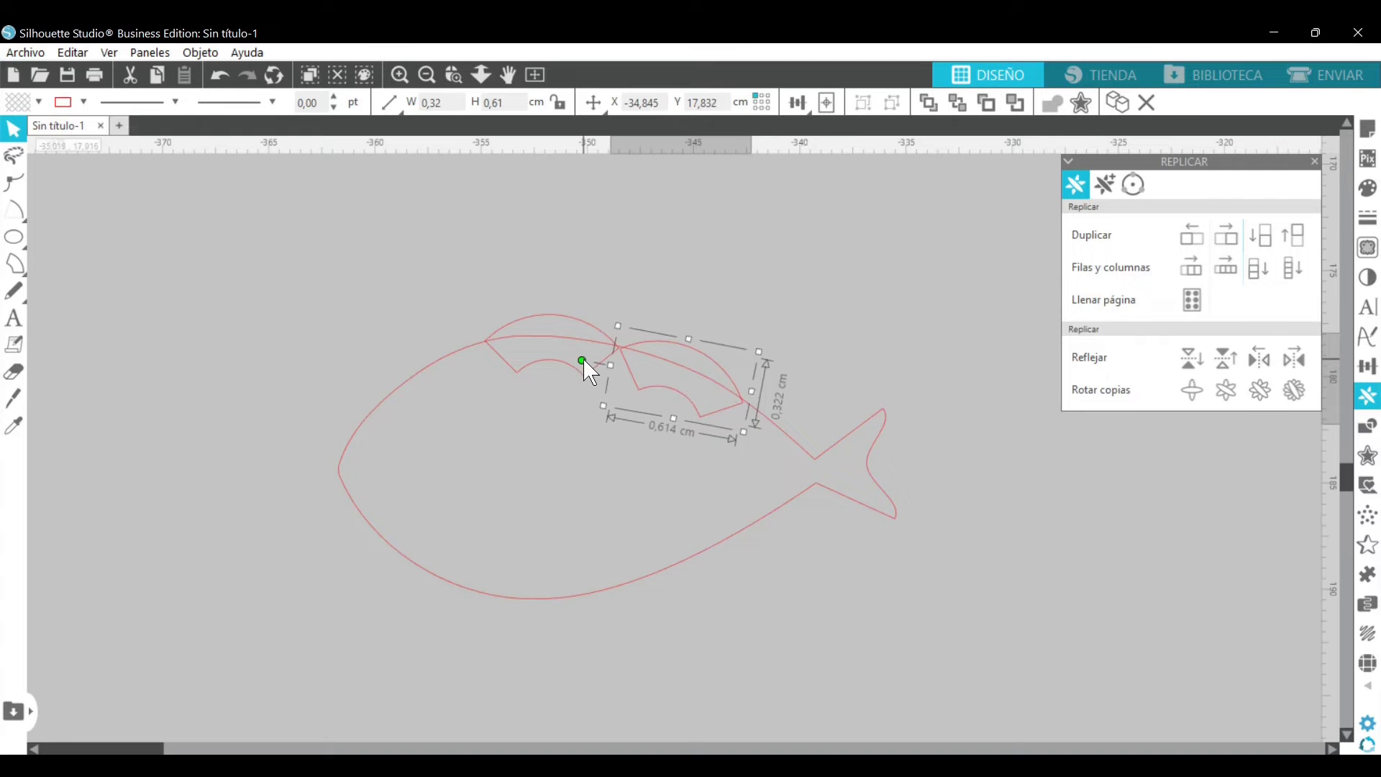
pyautogui.moveTo(705, 357); pyautogui.dragTo(705, 354)
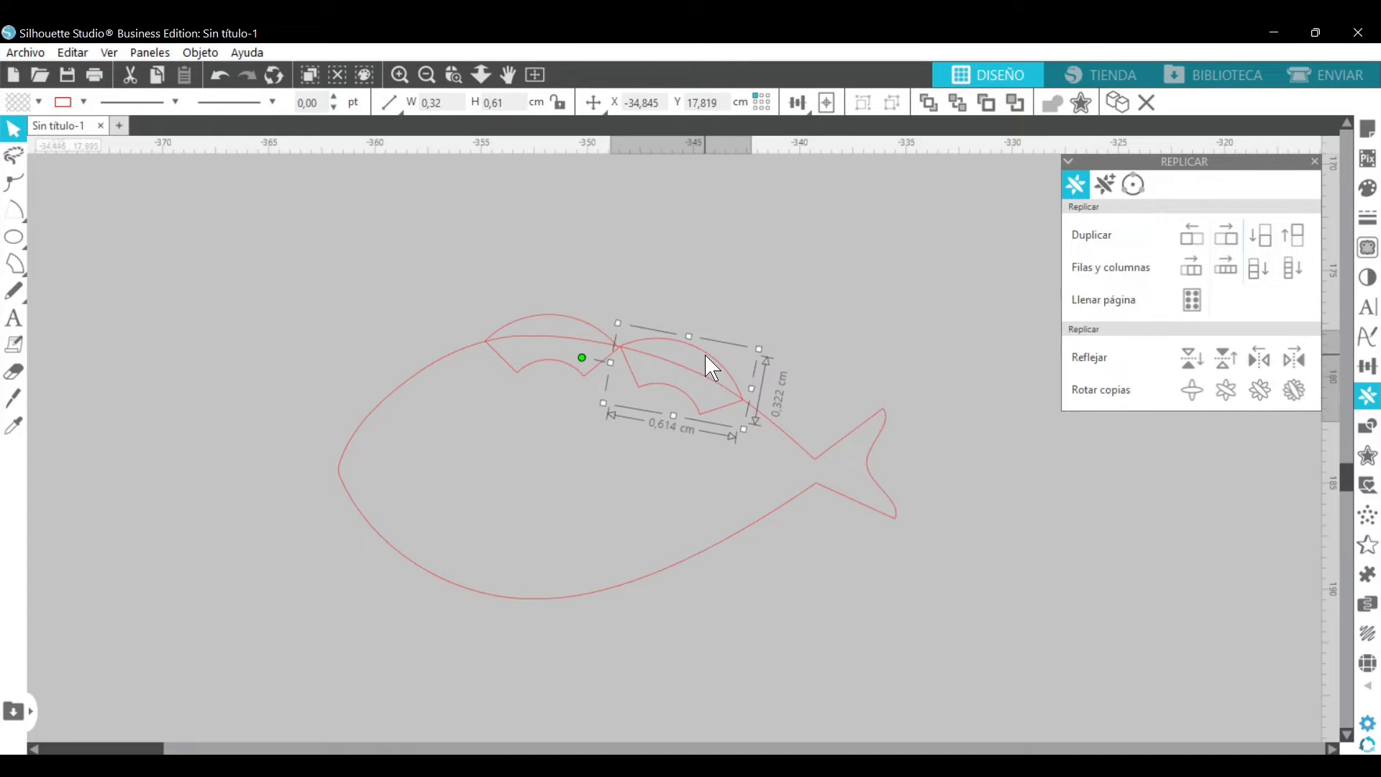
pyautogui.click(677, 303)
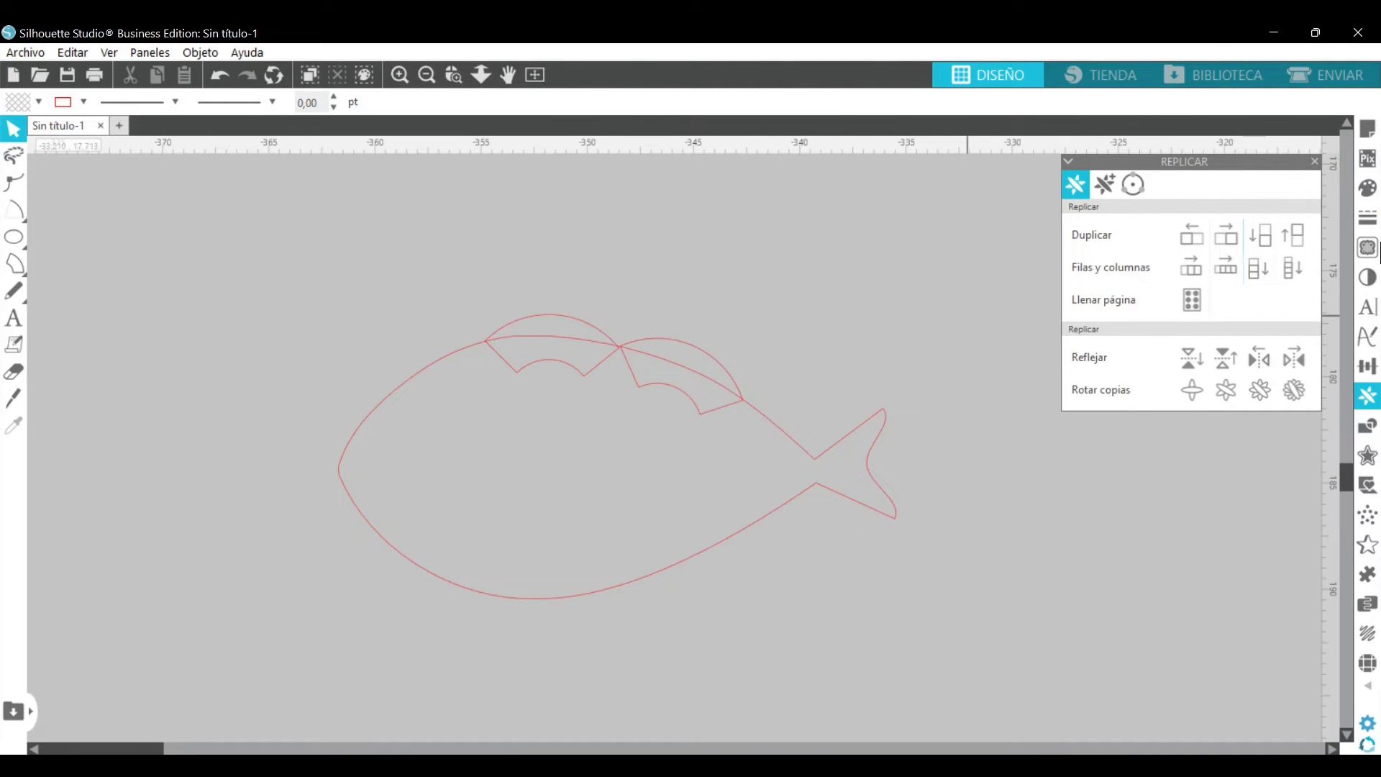
# - Fill the fish's body with the light blue gradient
pyautogui.click(1367, 188)
pyautogui.click(769, 417)
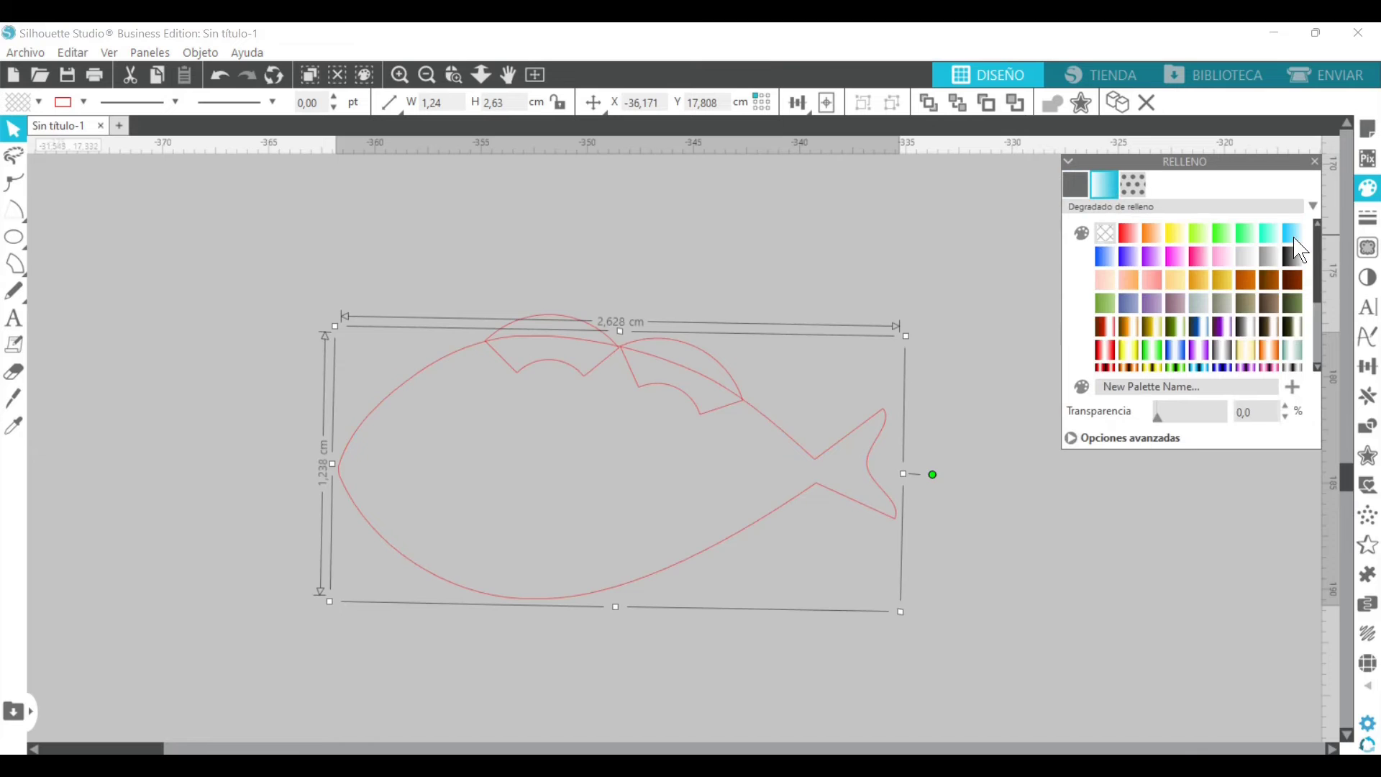
pyautogui.click(1295, 237)
pyautogui.click(750, 282)
# - Fill both dorsal fins with the light blue gradient and send them behind the body
pyautogui.click(564, 318)
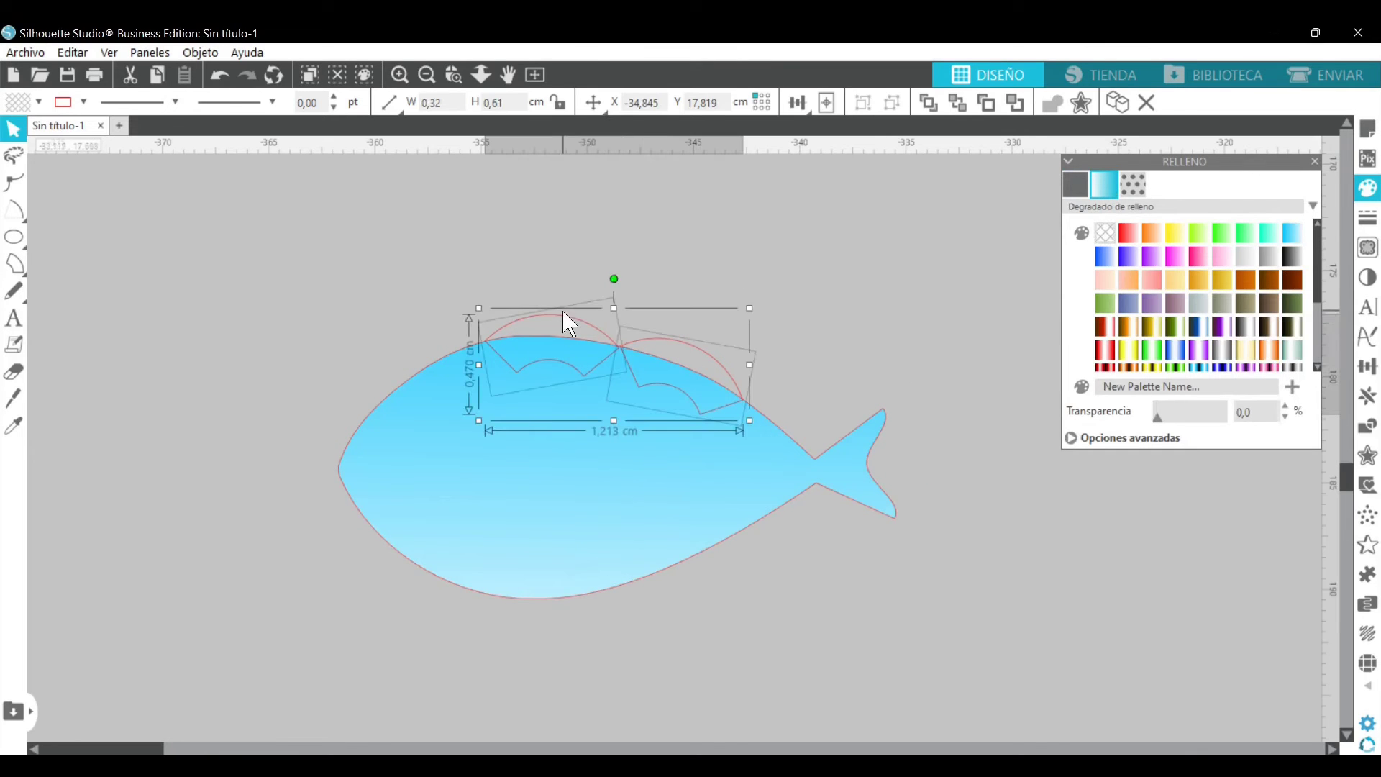
pyautogui.click(1111, 198)
pyautogui.click(989, 102)
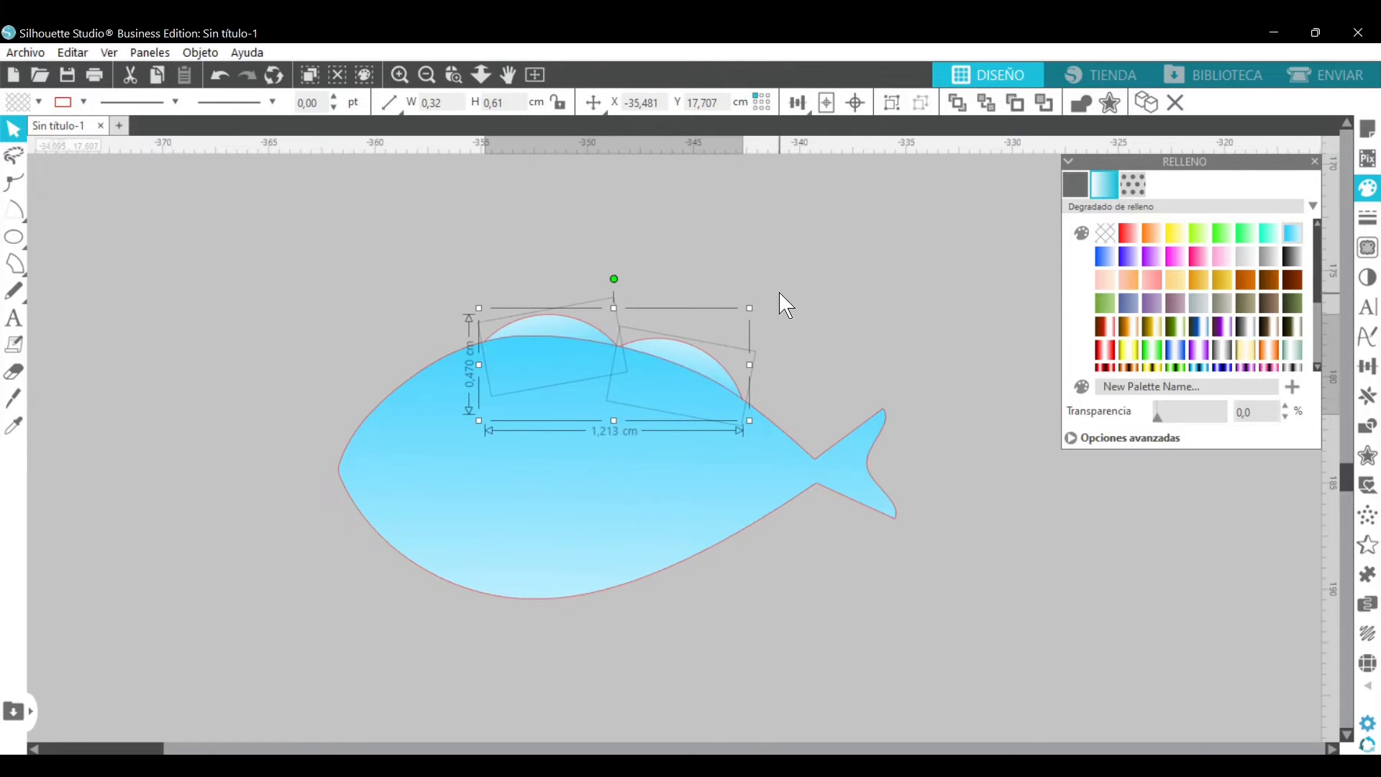
# - Mirror a copy of both dorsal fins downward, fitting it along the belly and sending it behind the body
pyautogui.click(1367, 395)
pyautogui.click(1192, 357)
pyautogui.moveTo(700, 365); pyautogui.dragTo(695, 572)
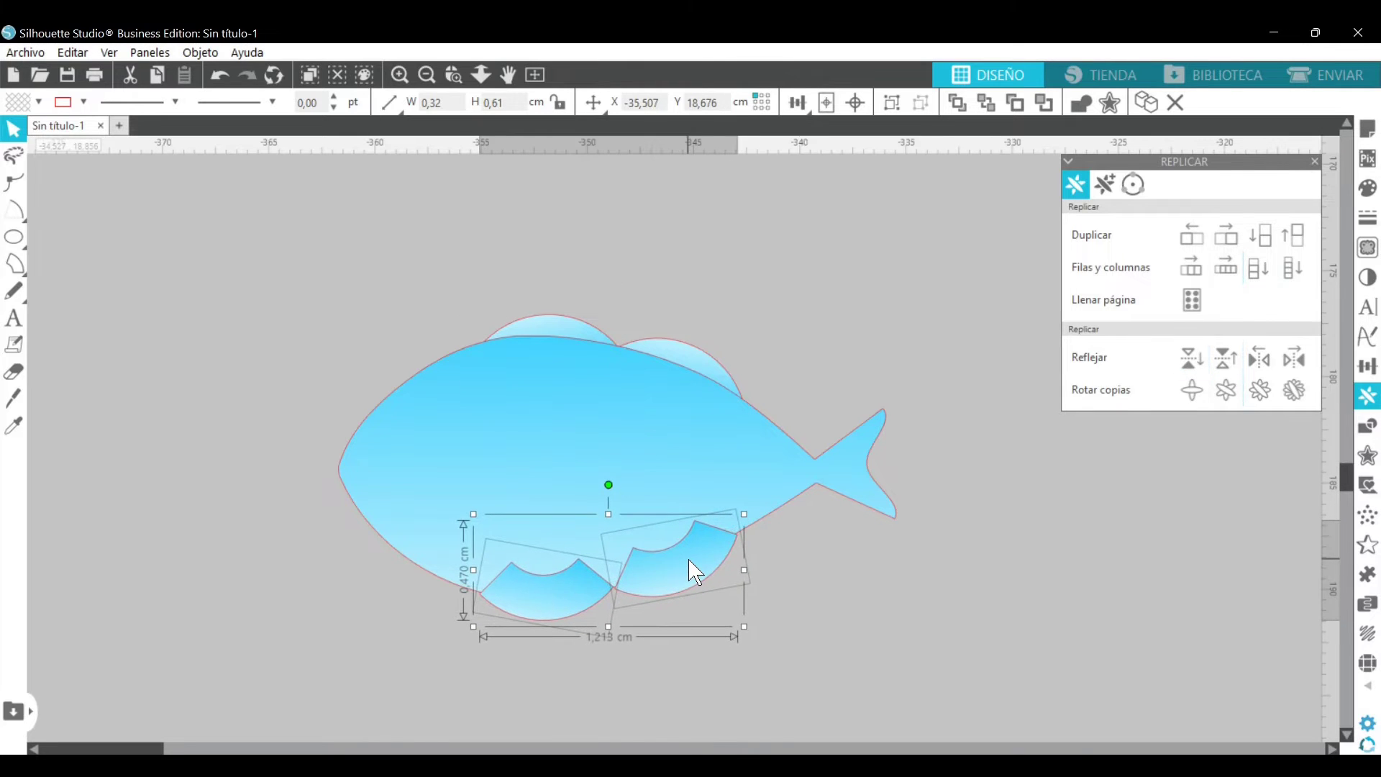
pyautogui.click(986, 103)
pyautogui.click(844, 276)
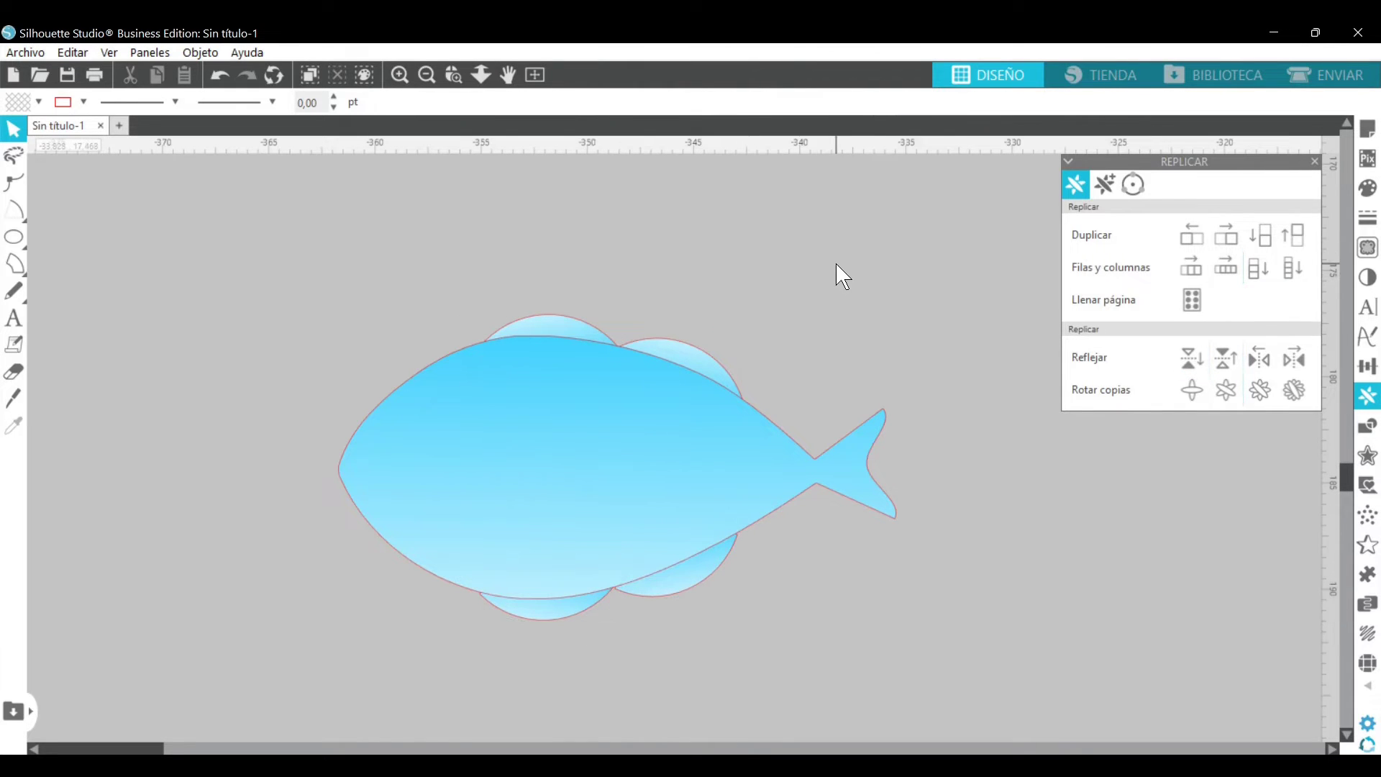
# - Draw a circle about 0.16 cm across on the fish's head as an eye and fill it black
pyautogui.click(17, 242)
pyautogui.moveTo(443, 444)
pyautogui.mouseDown()
pyautogui.moveTo(425, 468)
pyautogui.moveTo(430, 448)
pyautogui.mouseUp()
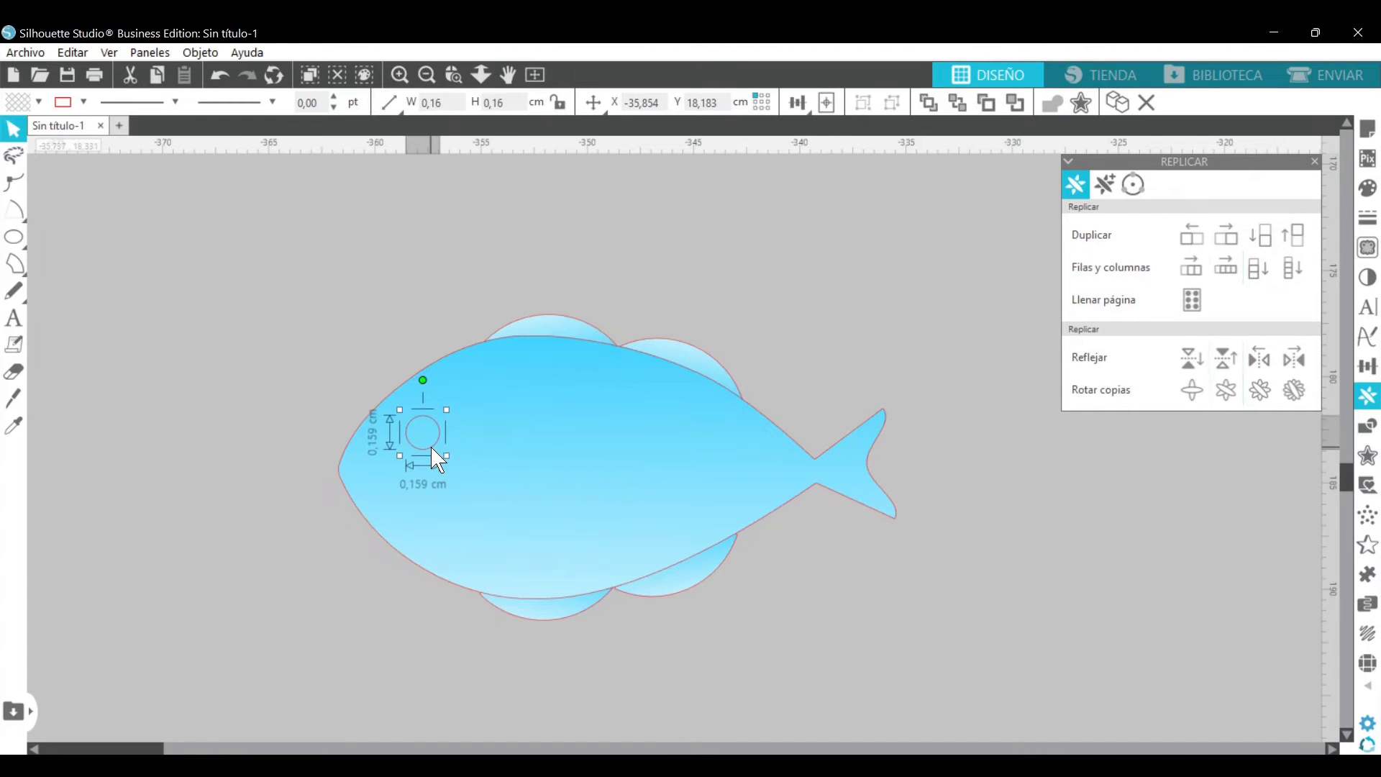
pyautogui.click(1368, 188)
pyautogui.click(1301, 285)
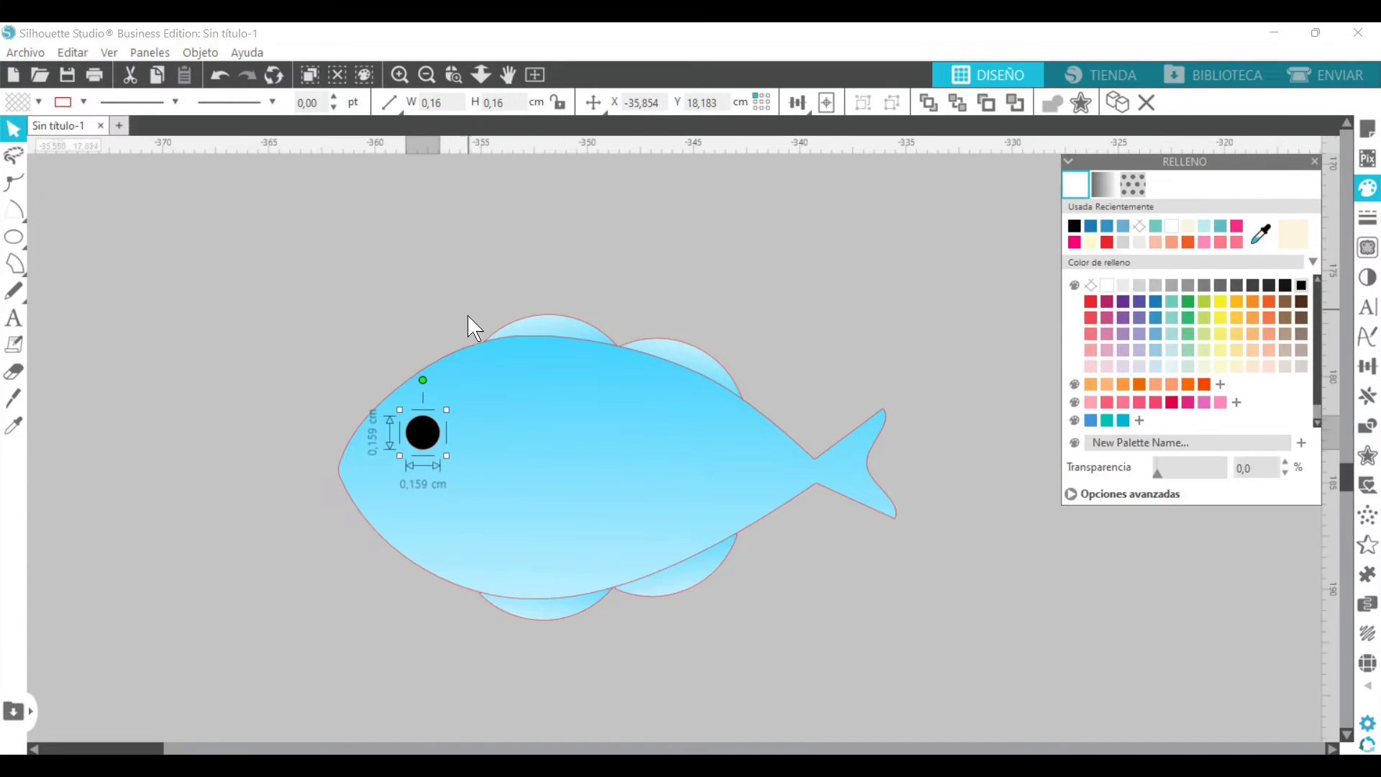
pyautogui.moveTo(418, 430); pyautogui.dragTo(419, 433)
pyautogui.click(219, 345)
# - Draw a small ring segment with a radius of about 0.23 cm near the head and move the eye beside it
pyautogui.click(17, 268)
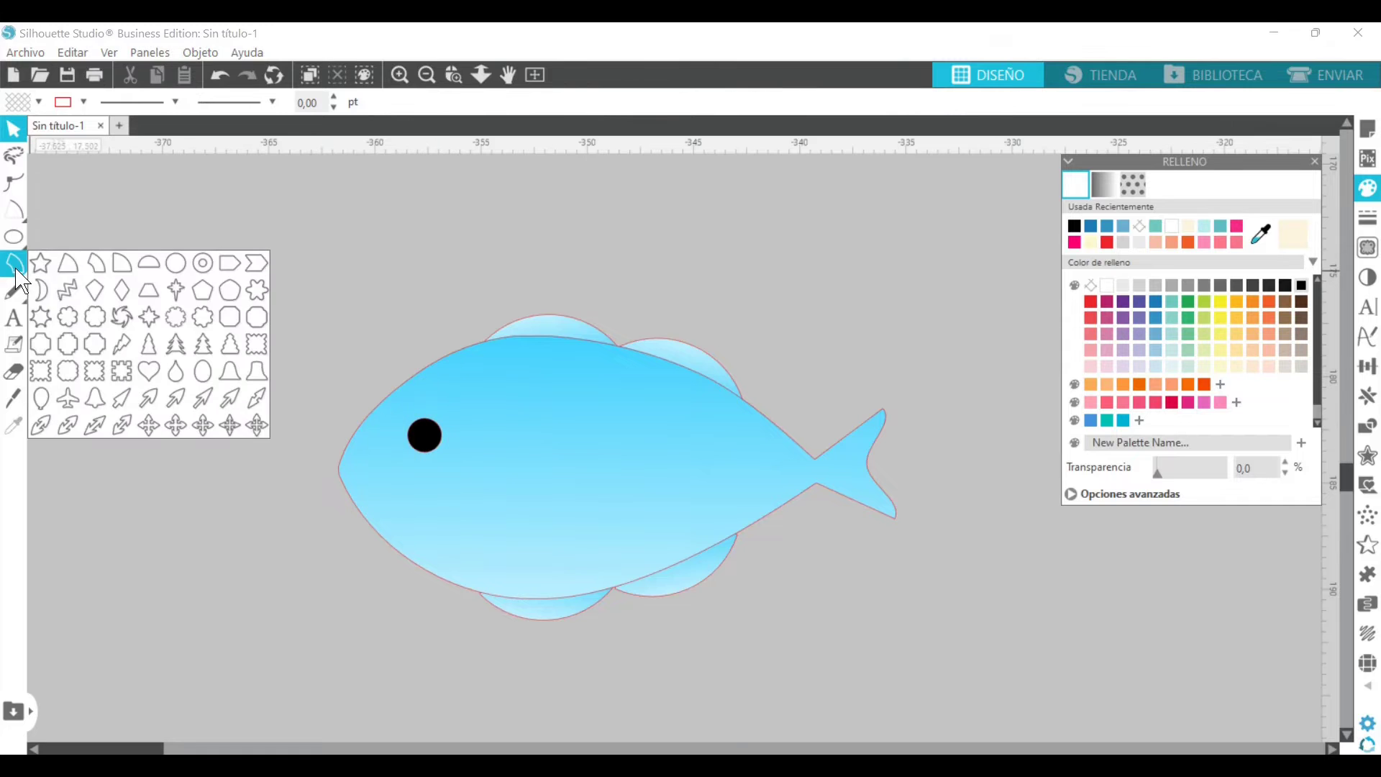
pyautogui.click(94, 270)
pyautogui.moveTo(300, 317); pyautogui.dragTo(347, 309)
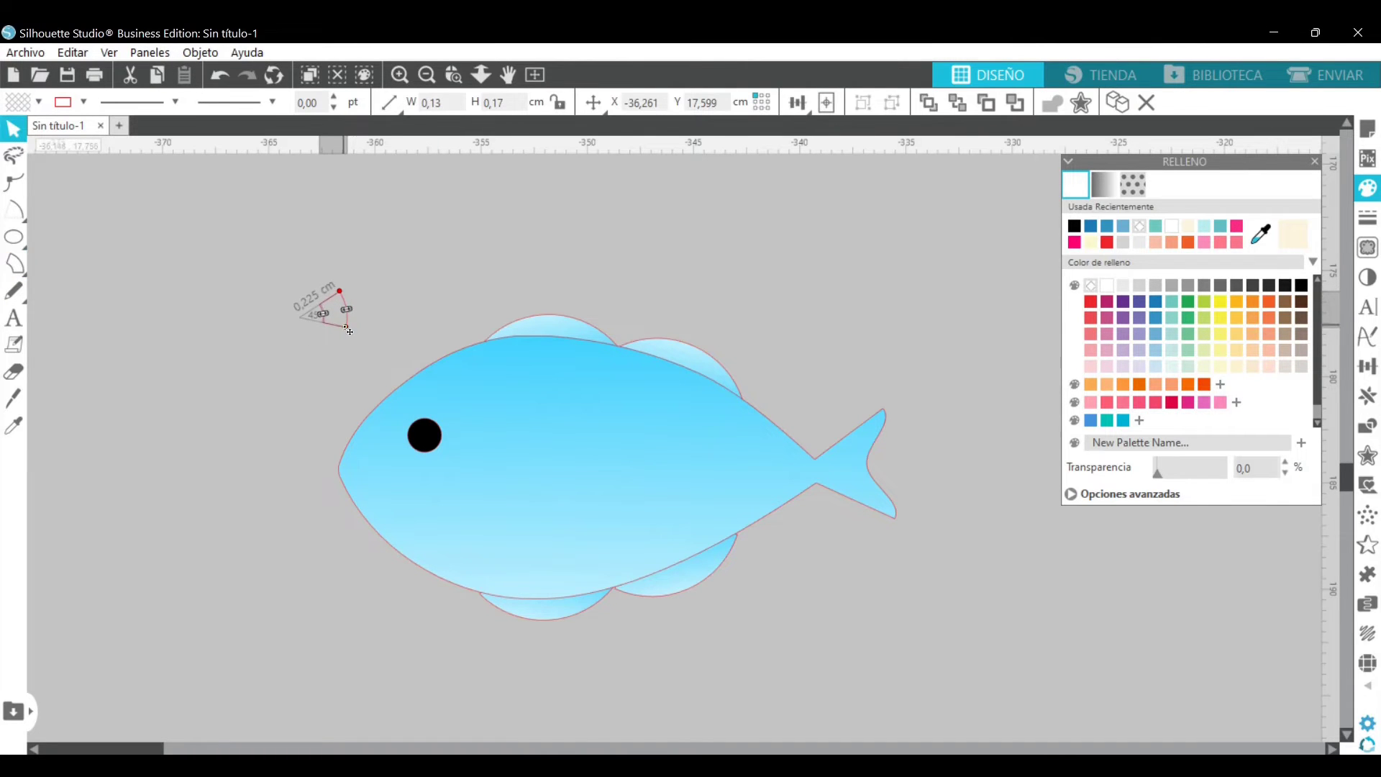
pyautogui.moveTo(225, 238); pyautogui.dragTo(643, 436)
pyautogui.moveTo(637, 701); pyautogui.dragTo(432, 316)
# - Thin the ring segment to about 0.05 by 0.17 cm and convert it to a path
pyautogui.click(315, 343)
pyautogui.moveTo(315, 344); pyautogui.dragTo(382, 333)
pyautogui.rightClick(483, 239)
pyautogui.click(575, 569)
# - Fill the thin arc white, shrinking and rotating it to fit inside the eye's lower right edge as a highlight
pyautogui.click(1109, 286)
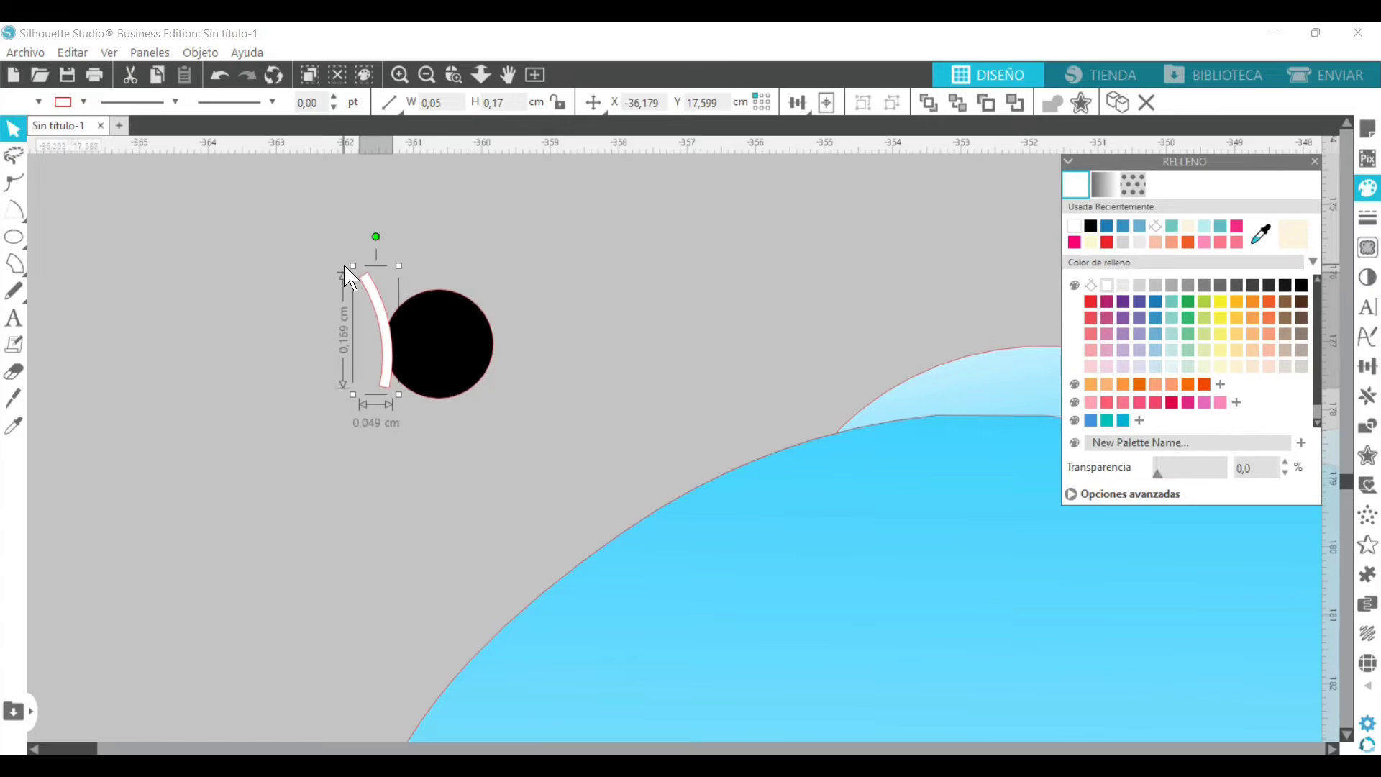
pyautogui.moveTo(353, 266); pyautogui.dragTo(467, 328)
pyautogui.moveTo(469, 282); pyautogui.dragTo(479, 362)
pyautogui.click(509, 403)
# - Draw a small ellipse about 0.04 by 0.05 cm inside the eye, fill it white and adjust it beside the arc highlight
pyautogui.moveTo(14, 237)
pyautogui.click(81, 239)
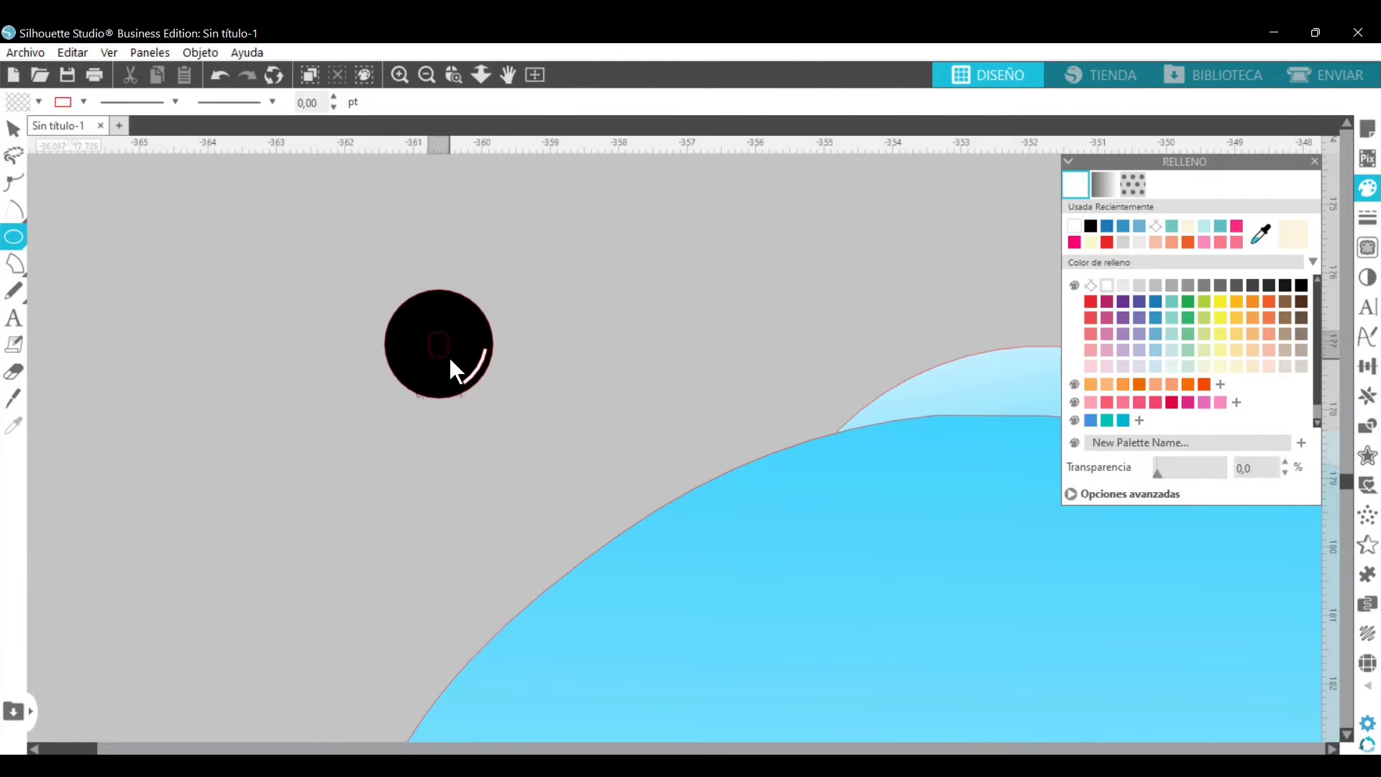
pyautogui.moveTo(449, 360); pyautogui.dragTo(459, 370)
pyautogui.click(1126, 287)
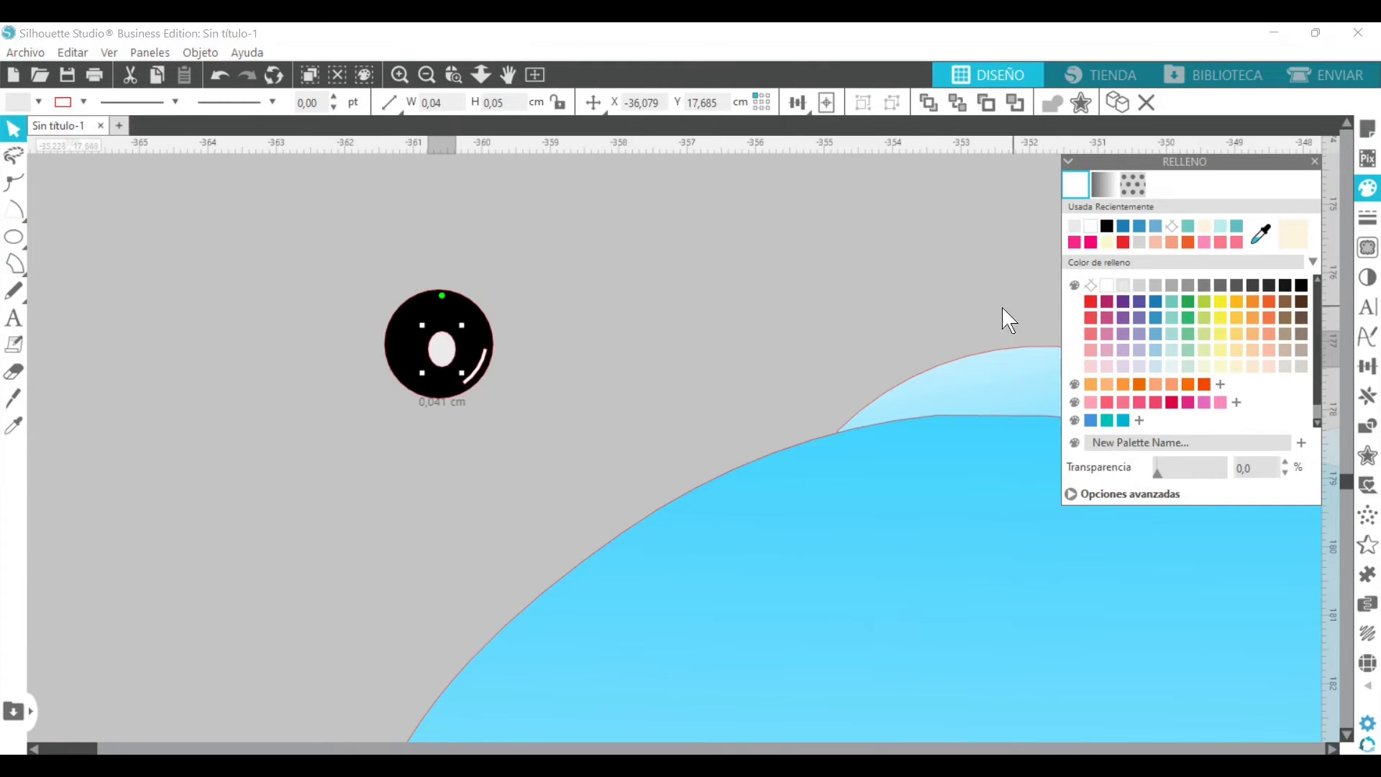
pyautogui.click(1110, 286)
pyautogui.moveTo(421, 326); pyautogui.dragTo(462, 371)
pyautogui.click(360, 305)
pyautogui.click(419, 333)
pyautogui.click(366, 441)
# - Group the eye with its highlights and remove their outlines
pyautogui.moveTo(374, 259); pyautogui.dragTo(529, 430)
pyautogui.click(1368, 218)
pyautogui.click(1105, 185)
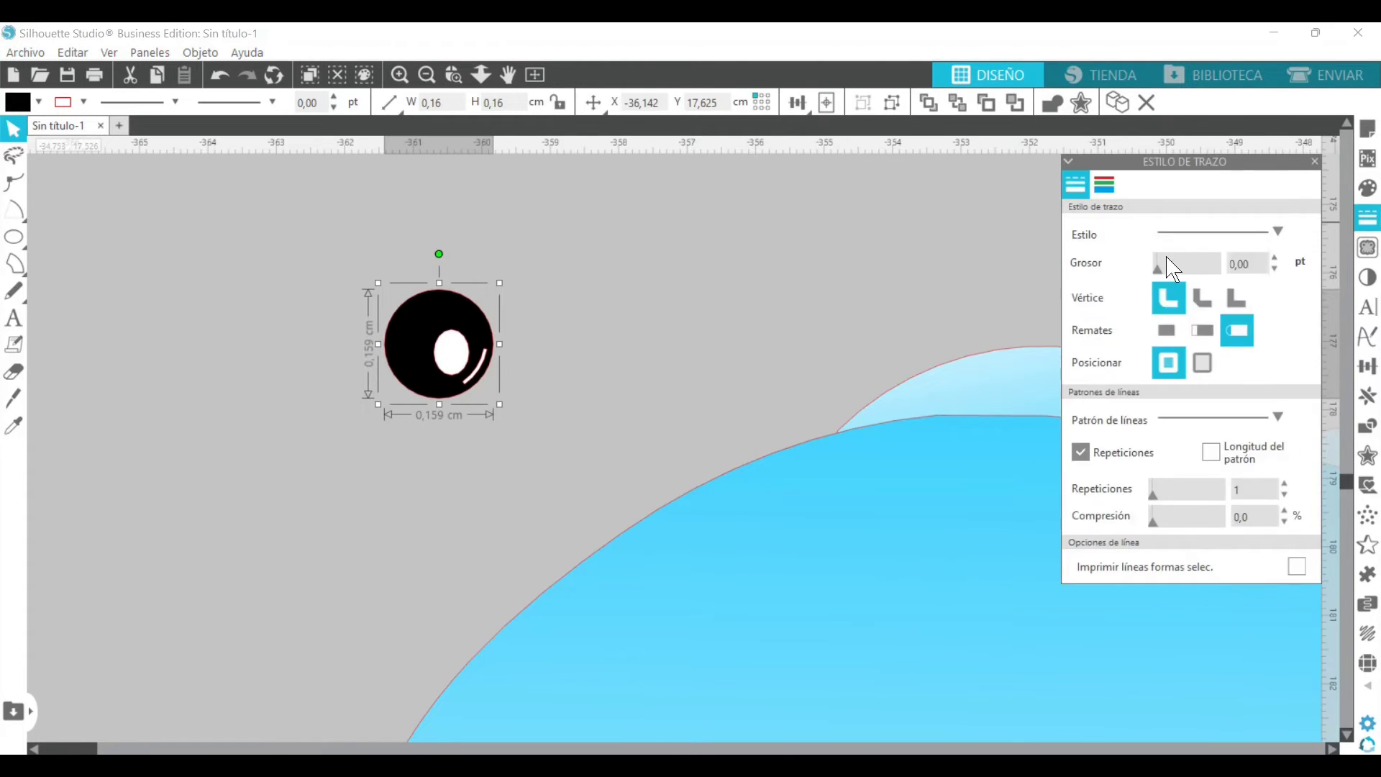
# - Move the grouped eye onto the fish's head
pyautogui.click(427, 74)
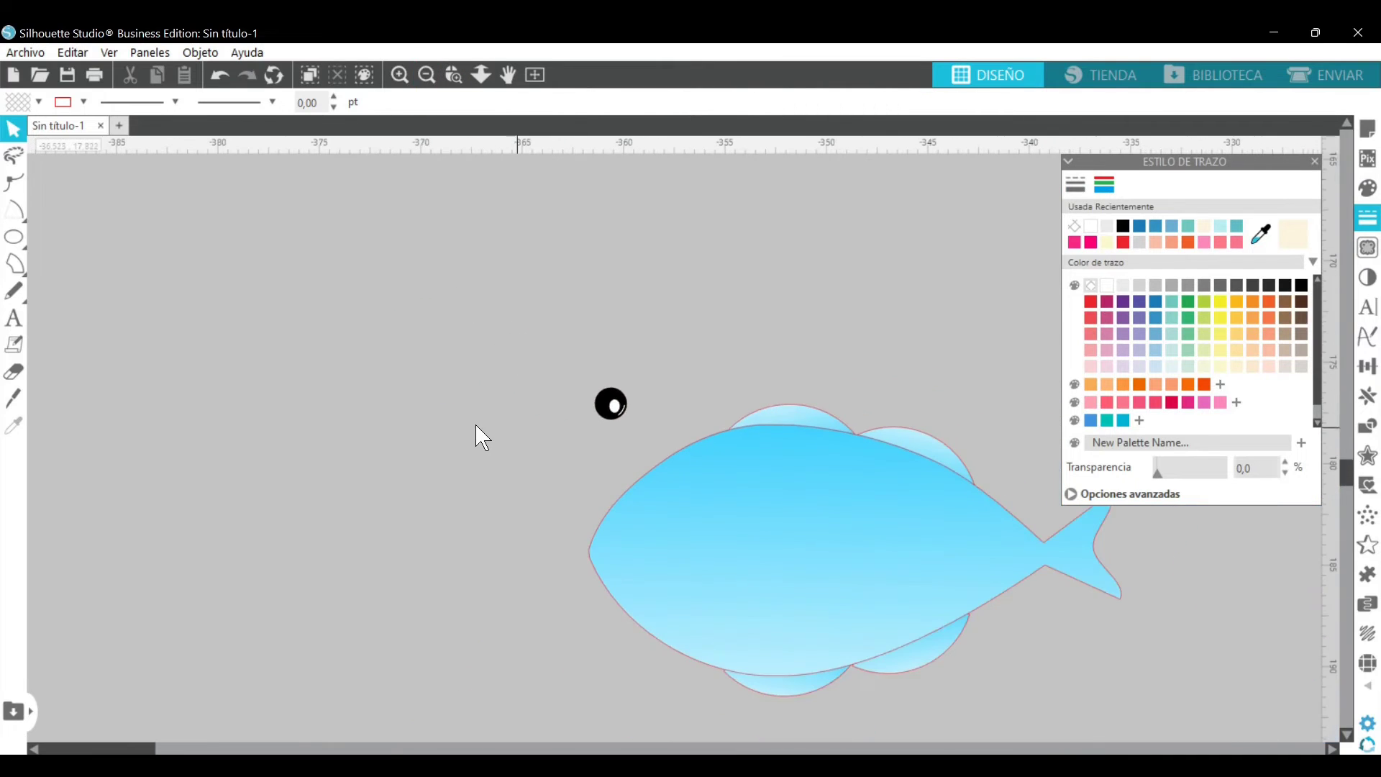
pyautogui.moveTo(618, 401); pyautogui.dragTo(687, 500)
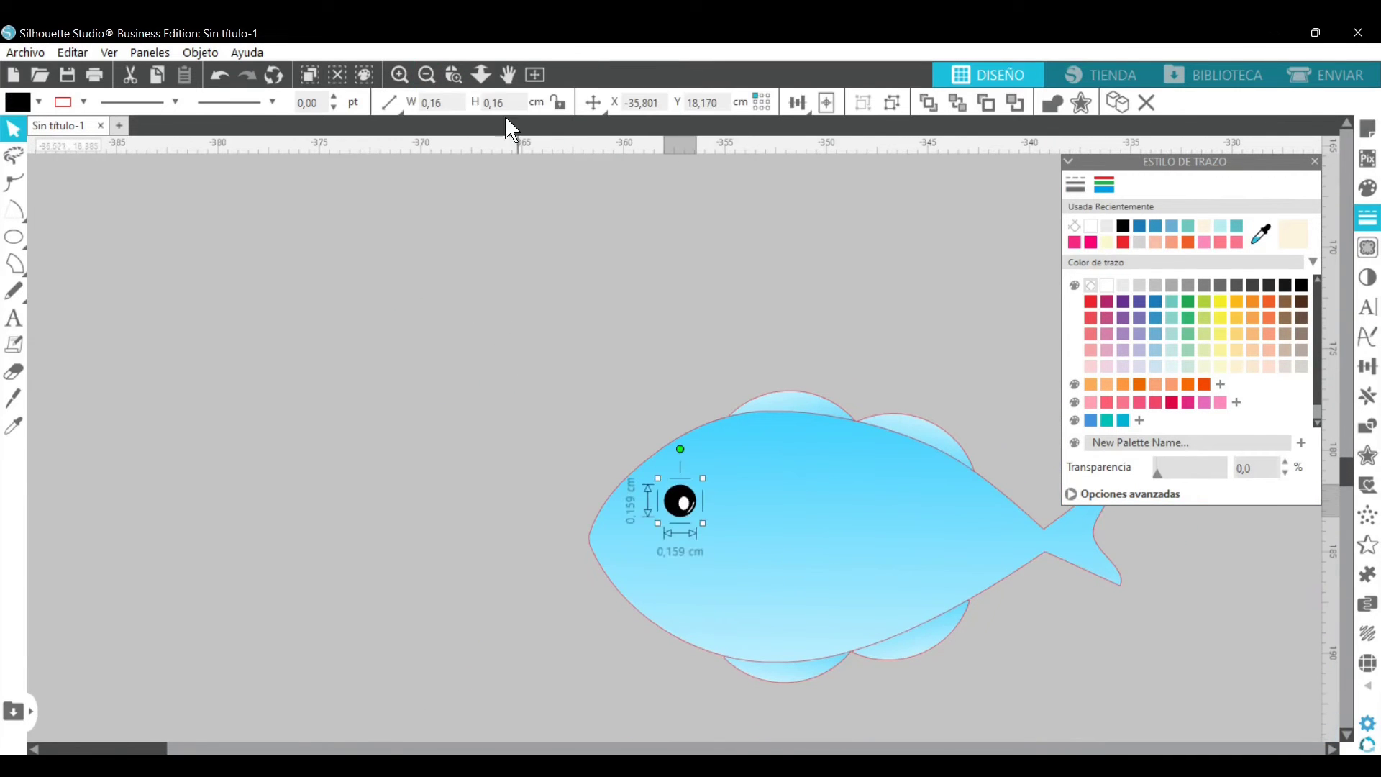
pyautogui.click(453, 74)
pyautogui.moveTo(451, 274); pyautogui.dragTo(1110, 669)
pyautogui.click(218, 454)
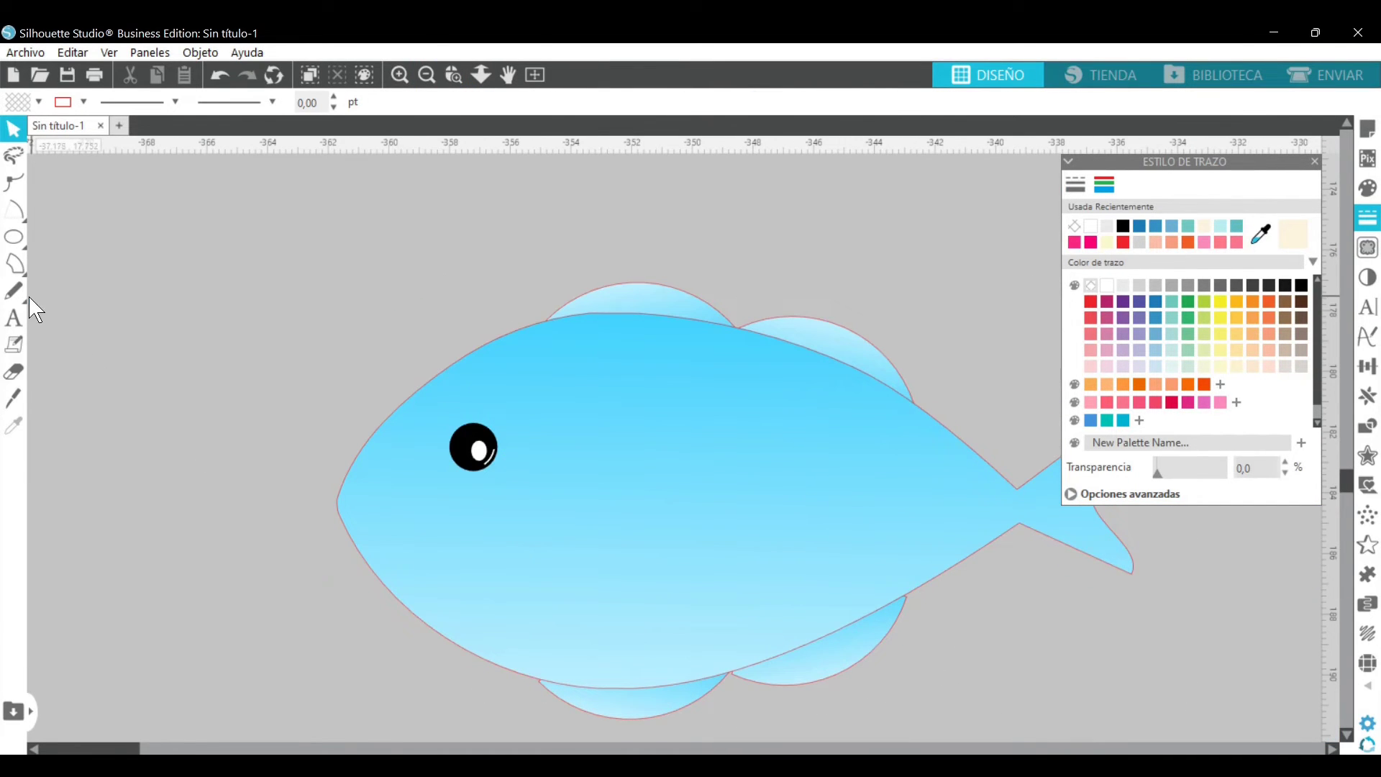
# - Draw a mouth arc about 0.25 by 0.20 cm as a path on the lower face and undo the last two adjustments
pyautogui.click(14, 209)
pyautogui.moveTo(233, 588); pyautogui.dragTo(326, 597)
pyautogui.click(253, 402)
pyautogui.rightClick(271, 411)
pyautogui.click(316, 617)
pyautogui.moveTo(287, 466); pyautogui.dragTo(499, 599)
pyautogui.moveTo(498, 513); pyautogui.dragTo(496, 566)
pyautogui.moveTo(466, 615); pyautogui.dragTo(469, 615)
pyautogui.click(208, 600)
pyautogui.click(219, 77)
pyautogui.click(219, 77)
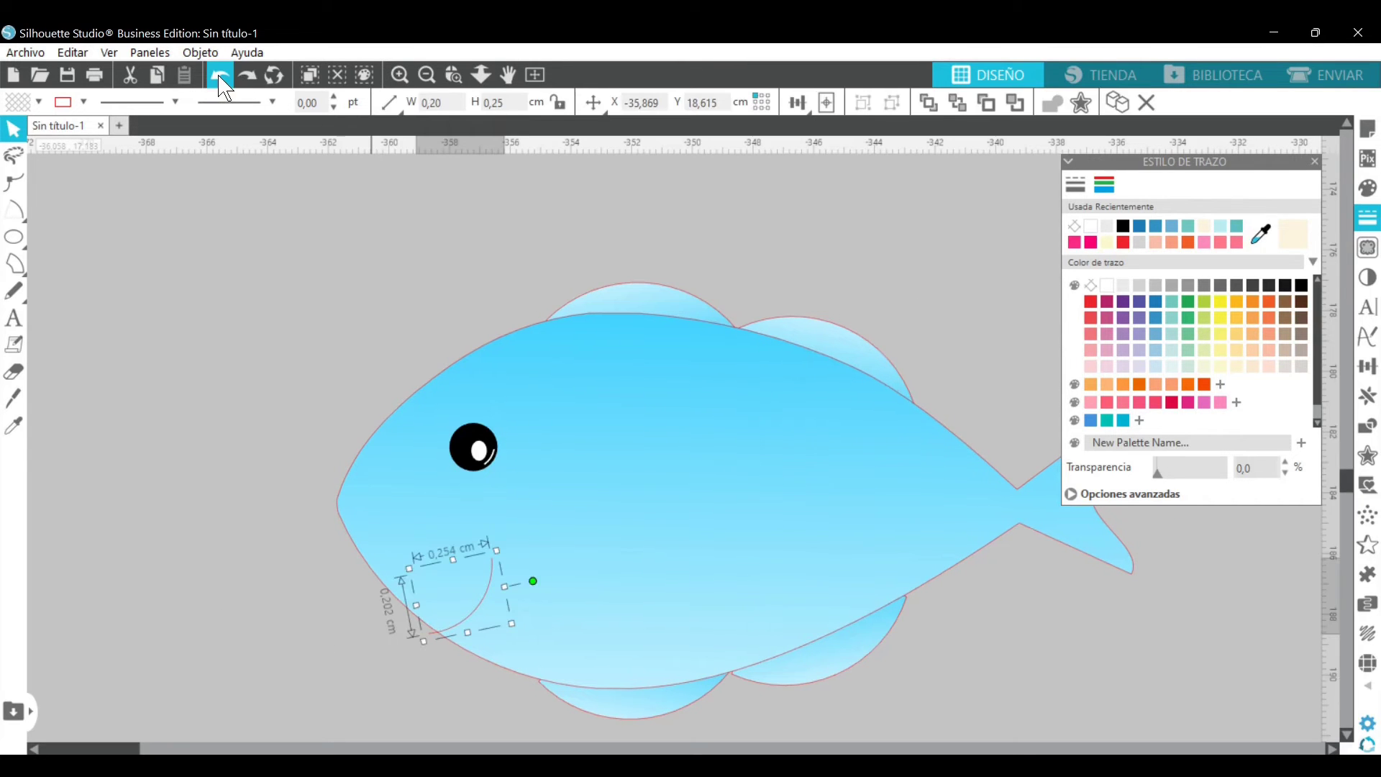
# - Group the fish's body and fins
pyautogui.moveTo(607, 216); pyautogui.dragTo(777, 673)
pyautogui.click(865, 103)
pyautogui.click(306, 298)
# - Try a 2 pt stroke and a smaller size on the mouth arc, and delete the arc
pyautogui.click(436, 639)
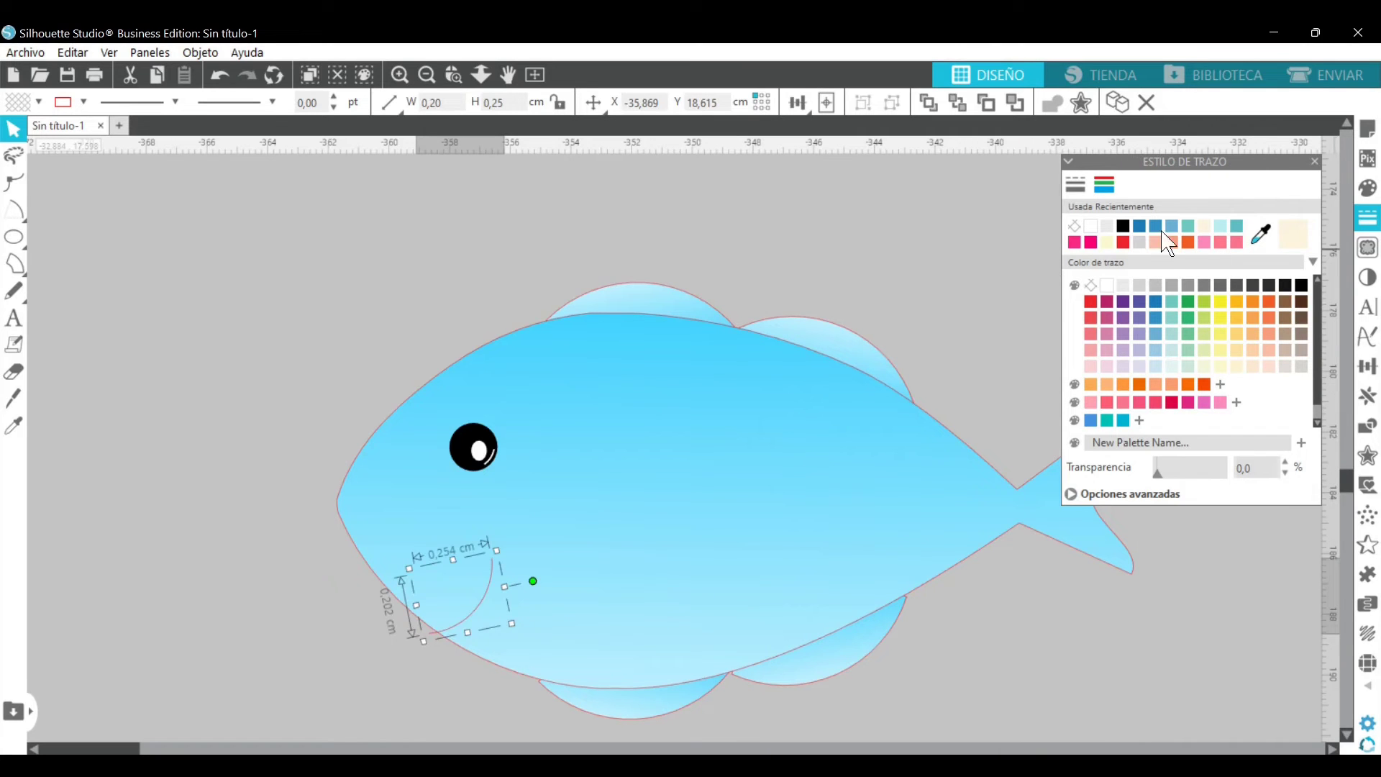
pyautogui.click(1076, 185)
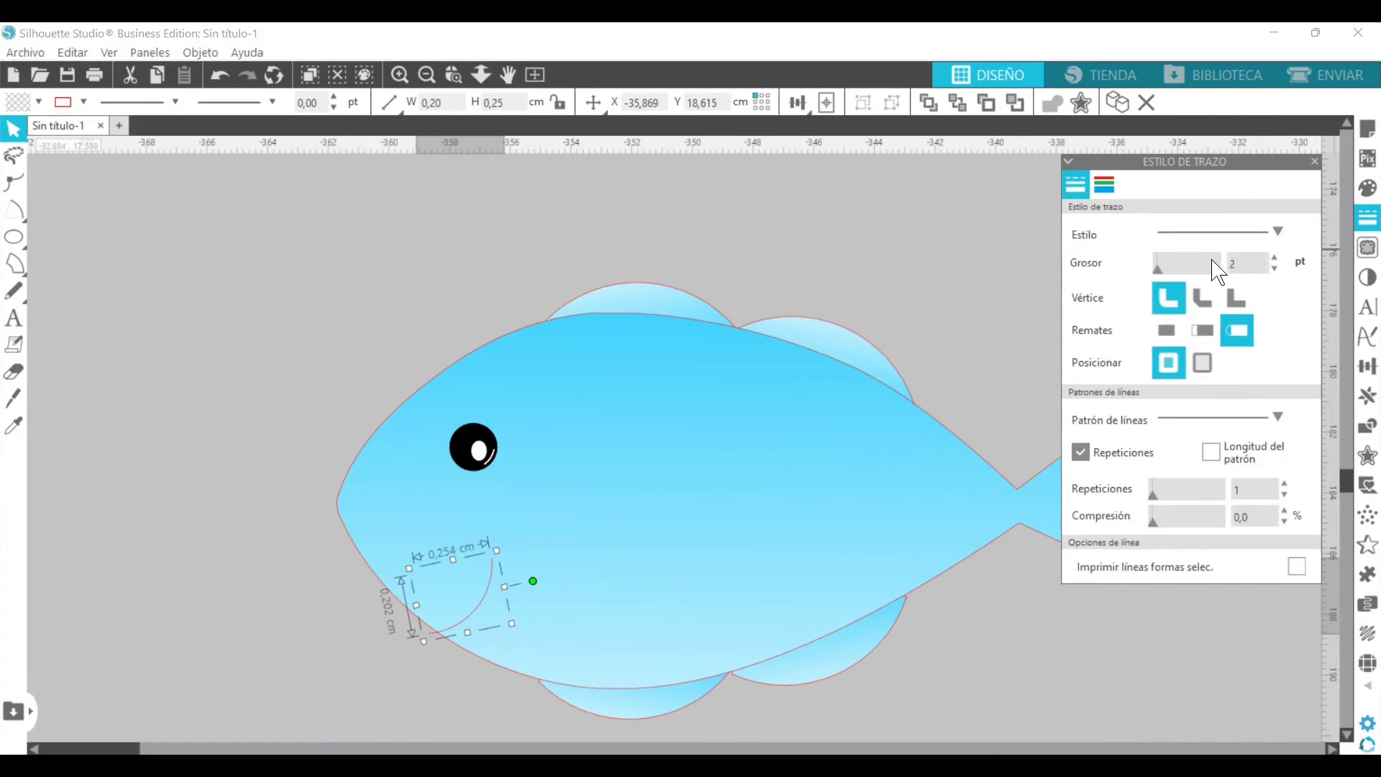
pyautogui.write('2')
pyautogui.press('Return')
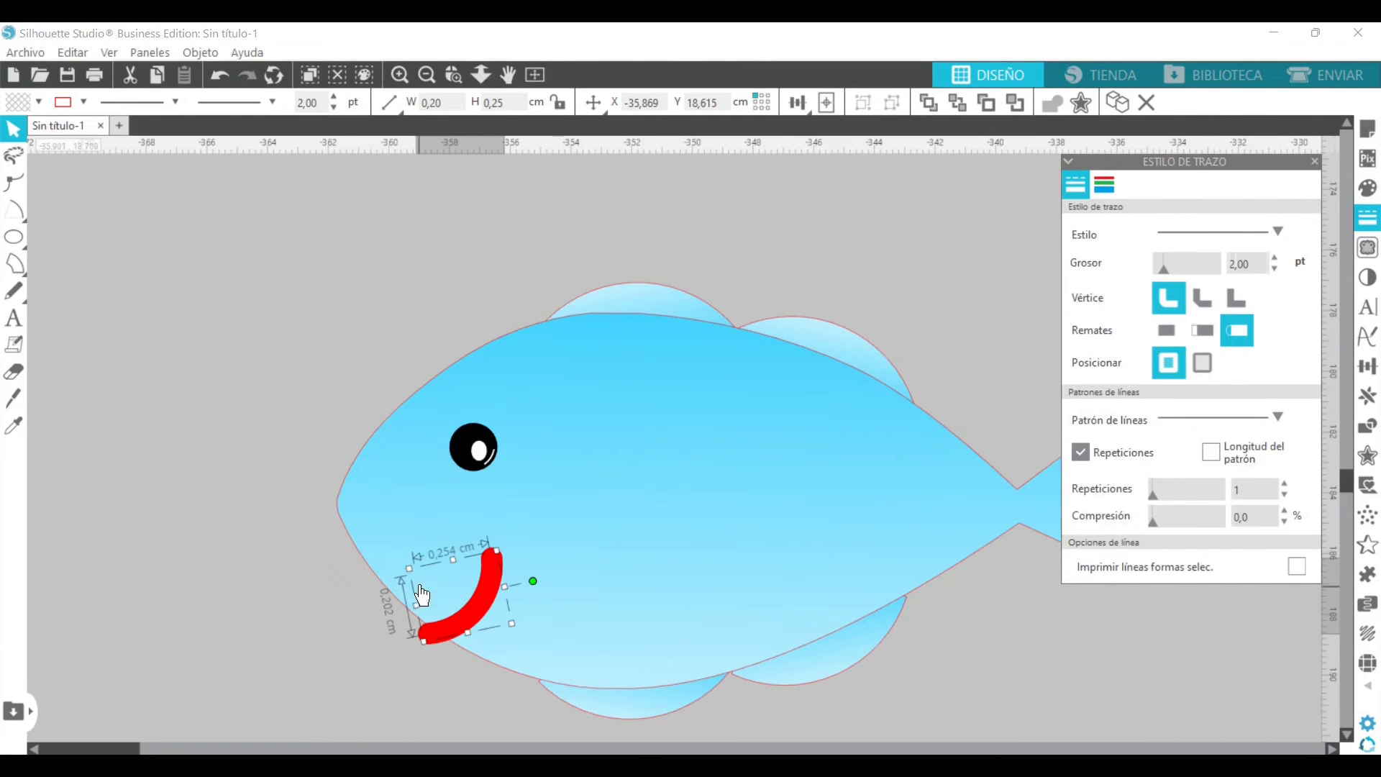
pyautogui.moveTo(409, 569); pyautogui.dragTo(435, 585)
pyautogui.click(1147, 103)
# - Draw an arc with a radius of about 0.28 cm, try 2 pt and 1 pt strokes on it, and delete it
pyautogui.click(15, 211)
pyautogui.moveTo(247, 568); pyautogui.dragTo(315, 617)
pyautogui.click(318, 523)
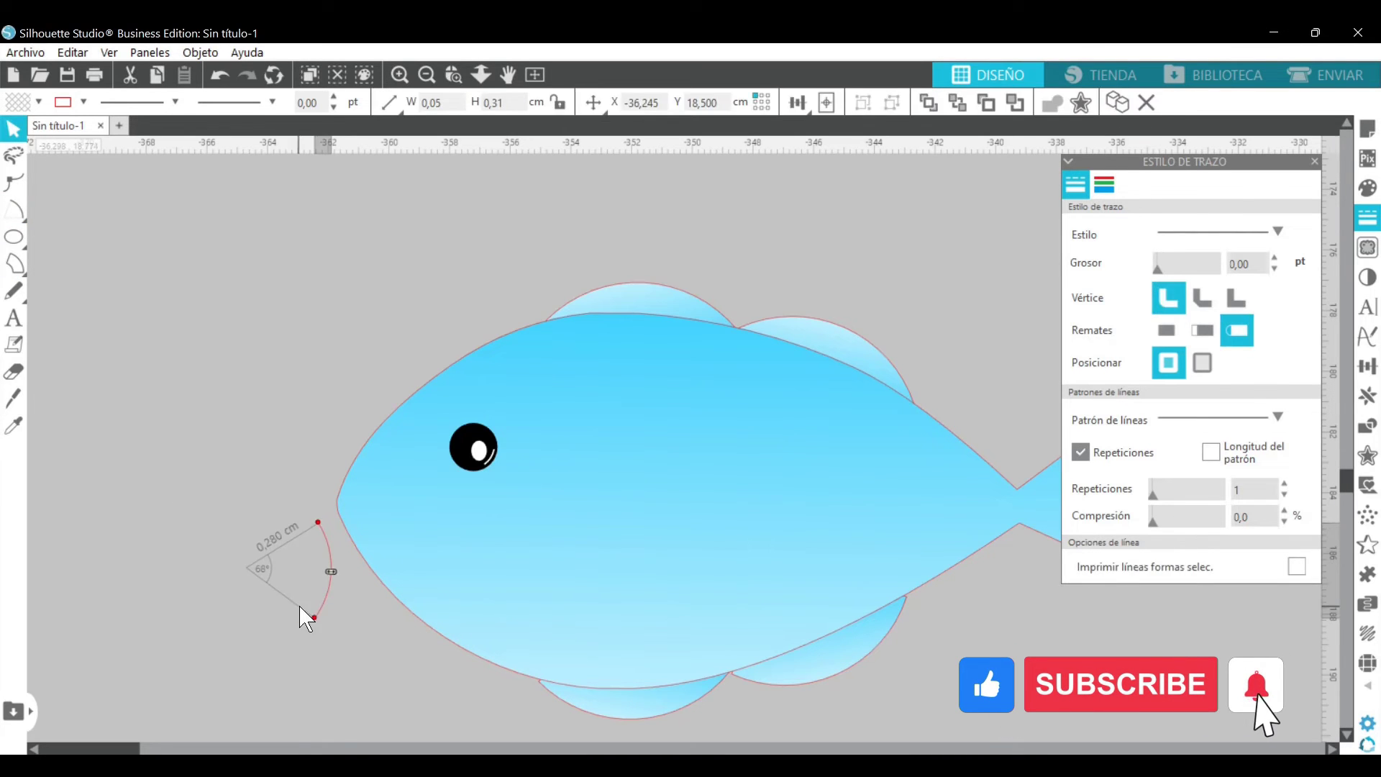
pyautogui.click(299, 606)
pyautogui.click(317, 616)
pyautogui.moveTo(1230, 265); pyautogui.dragTo(1268, 266)
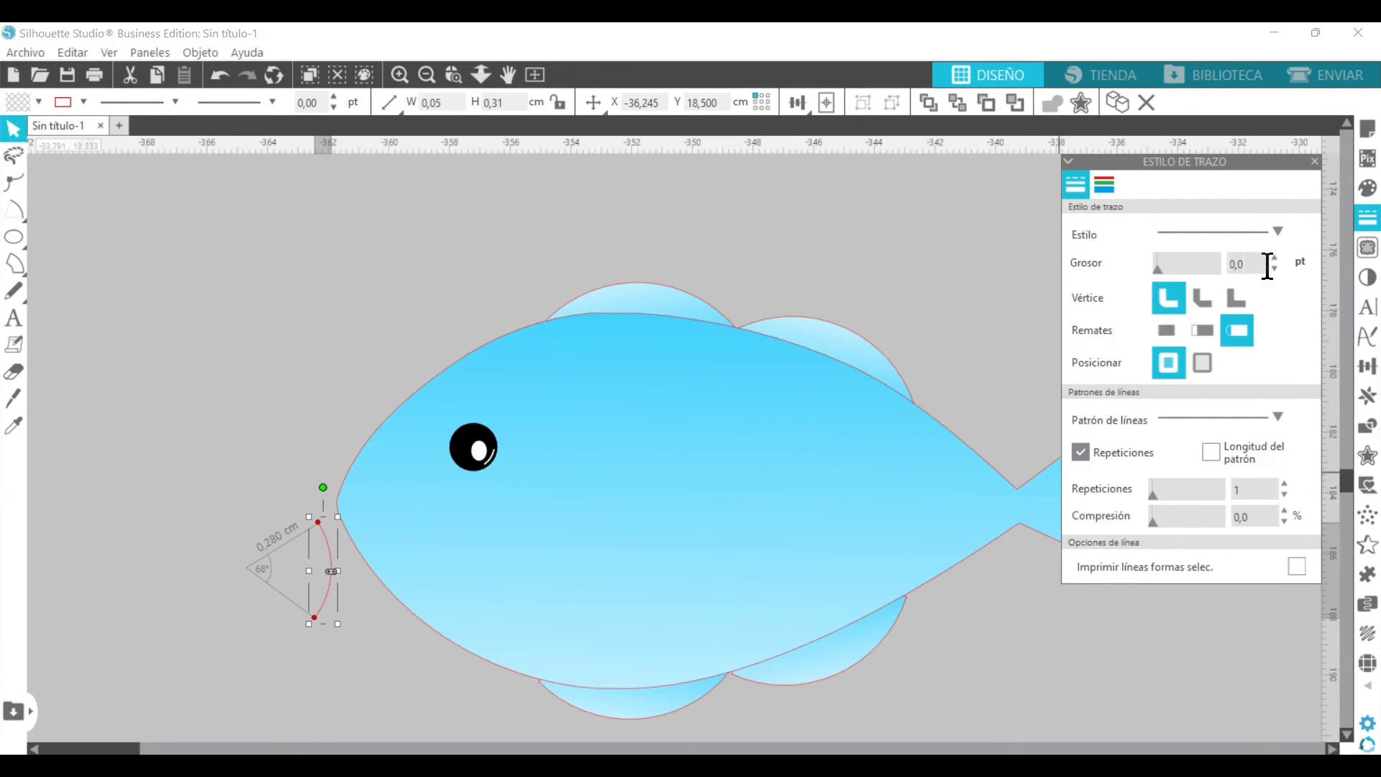
pyautogui.press('Return')
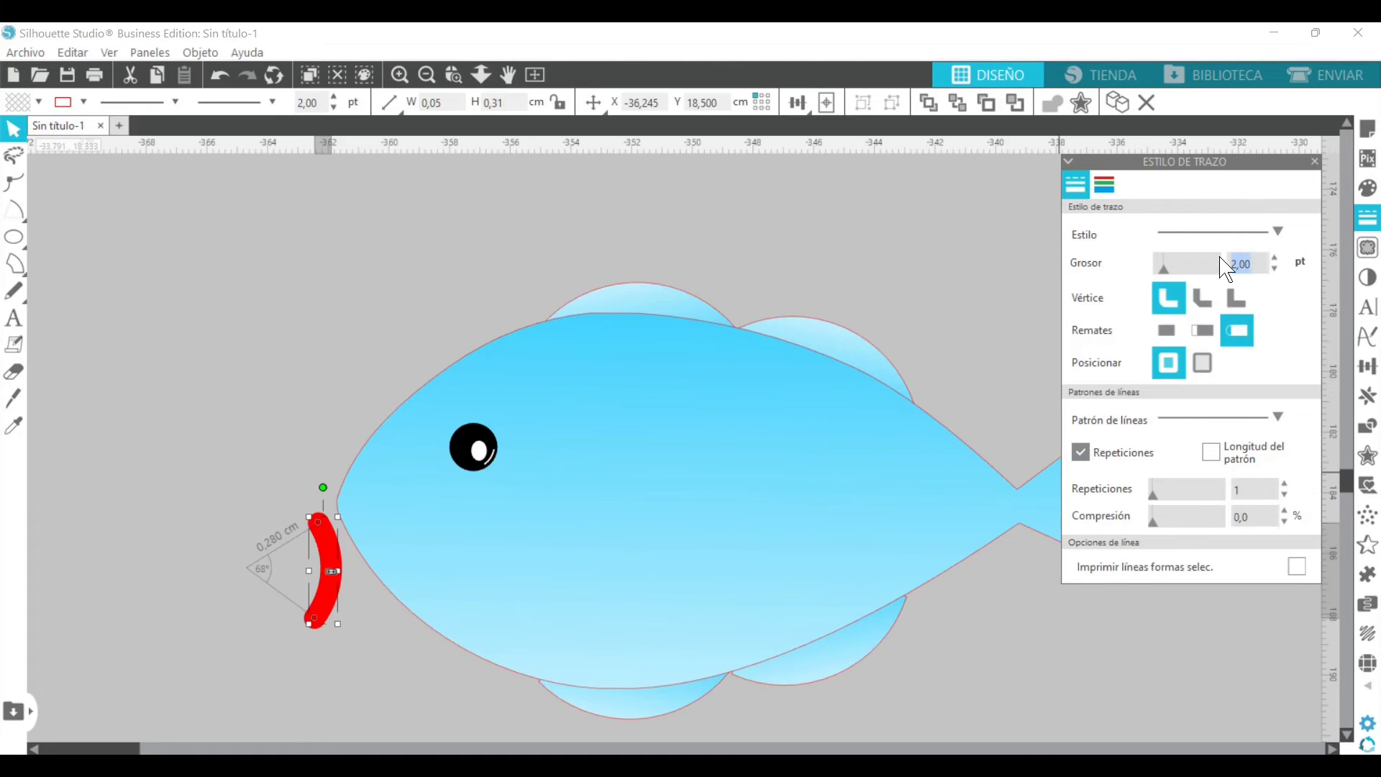
pyautogui.press('Return')
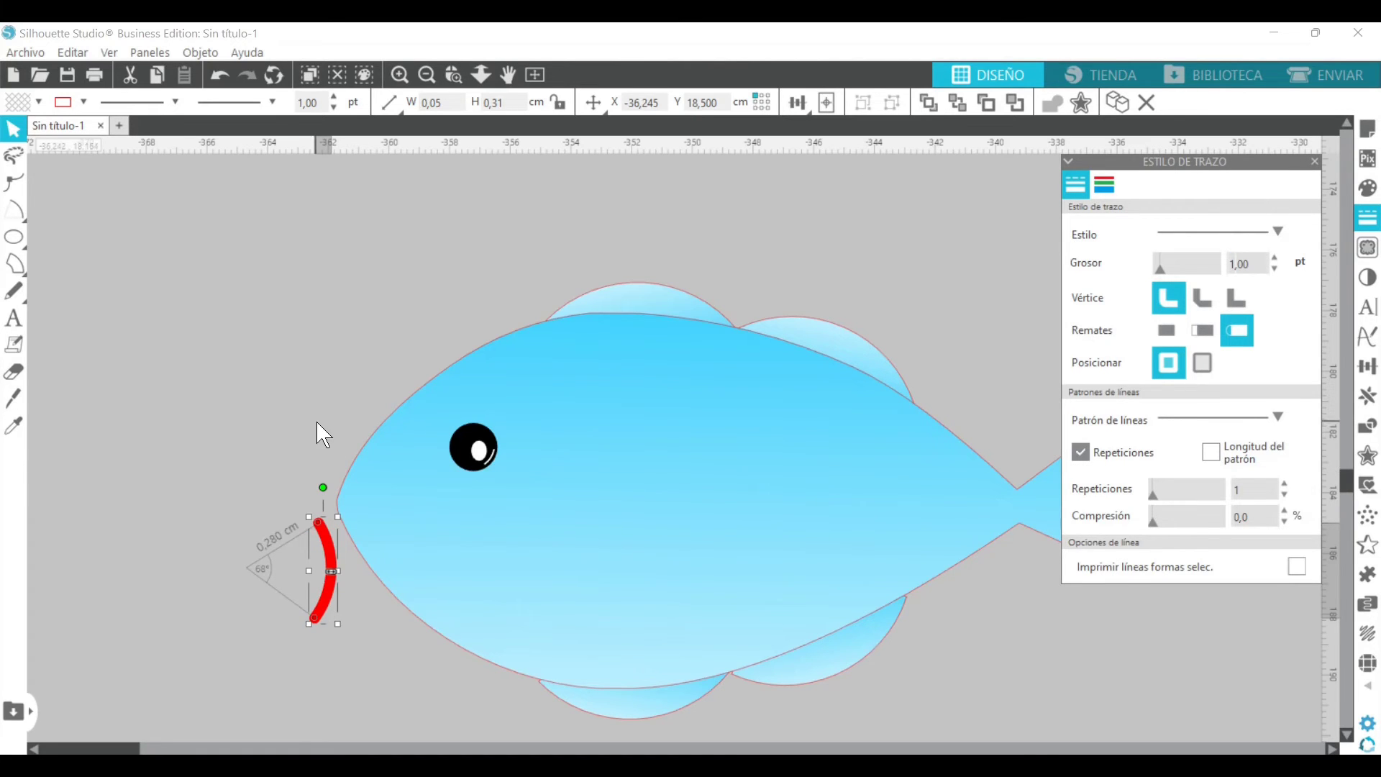
pyautogui.click(1149, 104)
# - Draw an arc about 0.17 by 0.28 cm in front of the fish and convert it to a path
pyautogui.click(24, 216)
pyautogui.moveTo(197, 545); pyautogui.dragTo(279, 553)
pyautogui.click(228, 468)
pyautogui.rightClick(268, 421)
pyautogui.click(345, 617)
# - Set the arc's stroke thickness to 1 pt and its stroke colour to black
pyautogui.click(1221, 264)
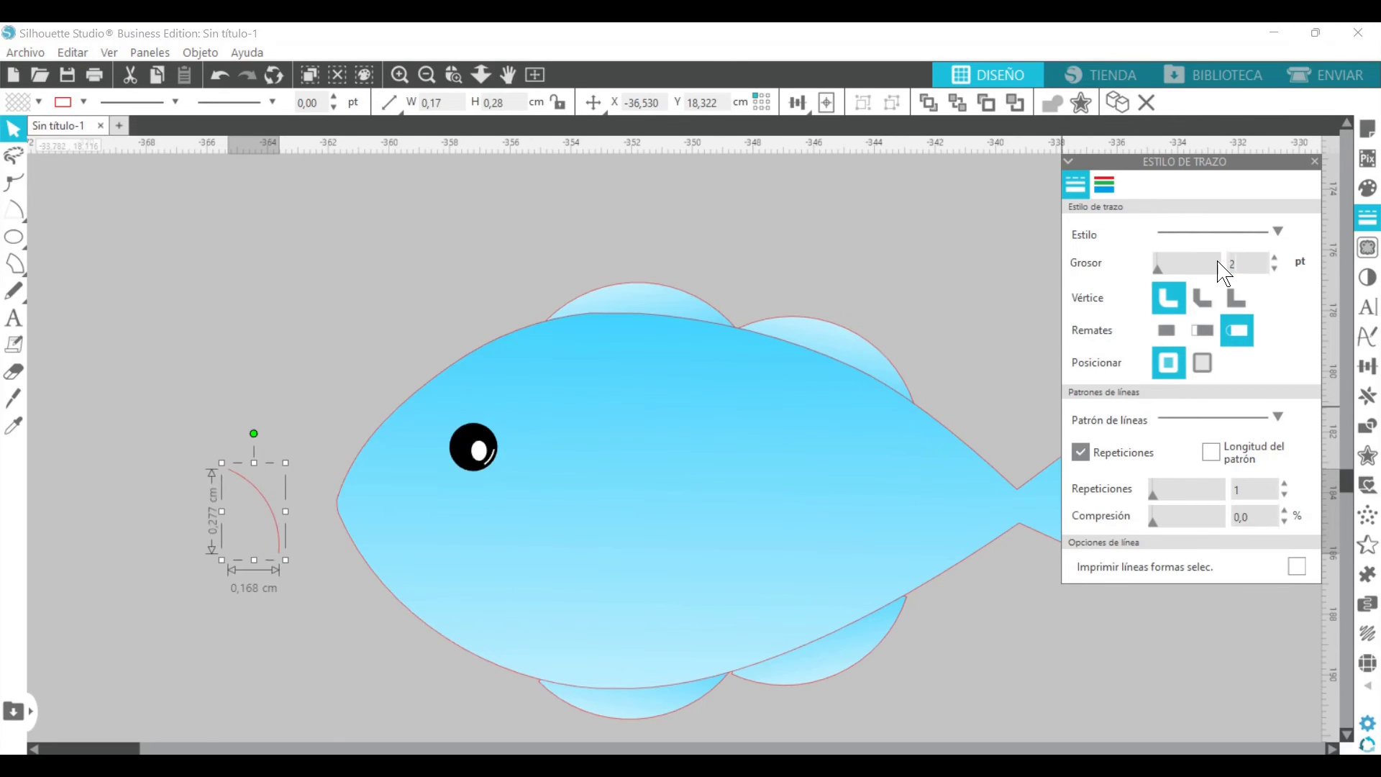
pyautogui.press('Return')
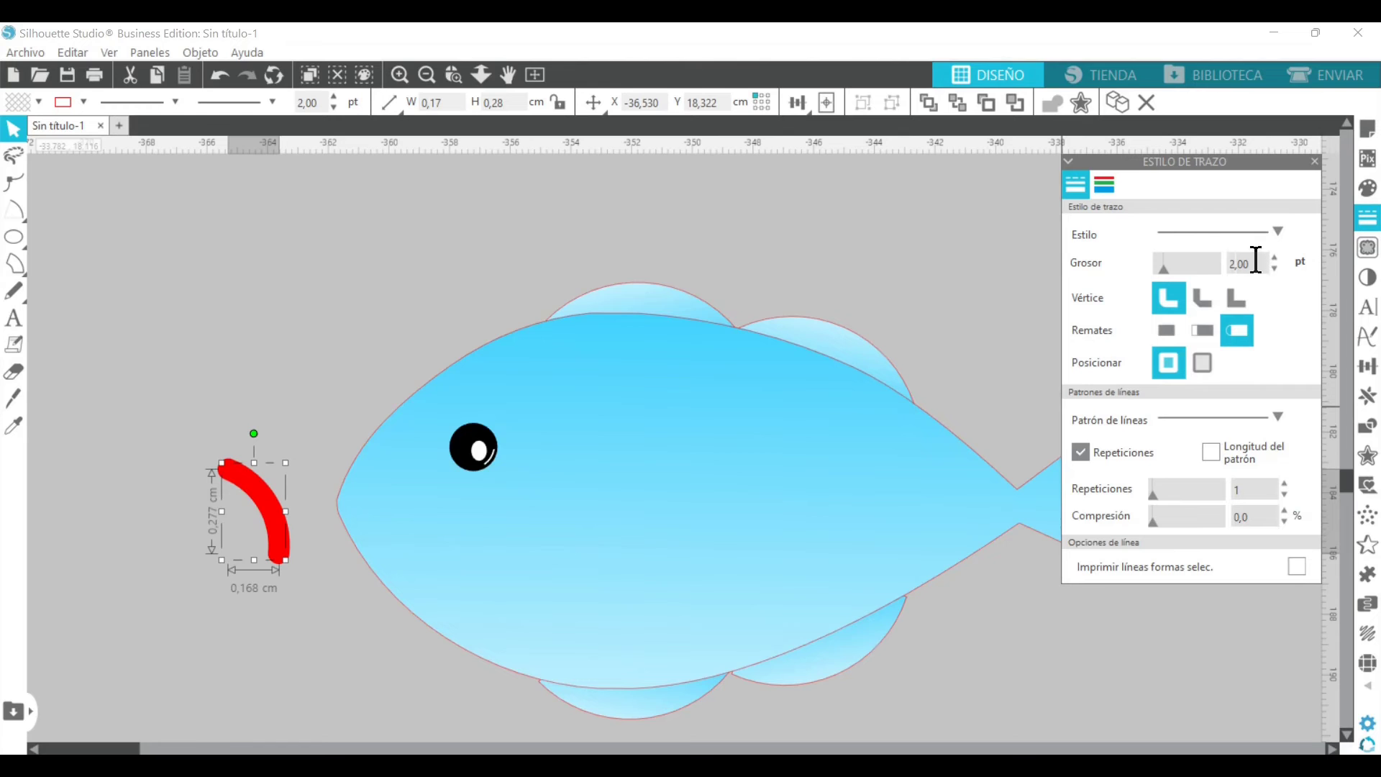
pyautogui.write('1')
pyautogui.press('Return')
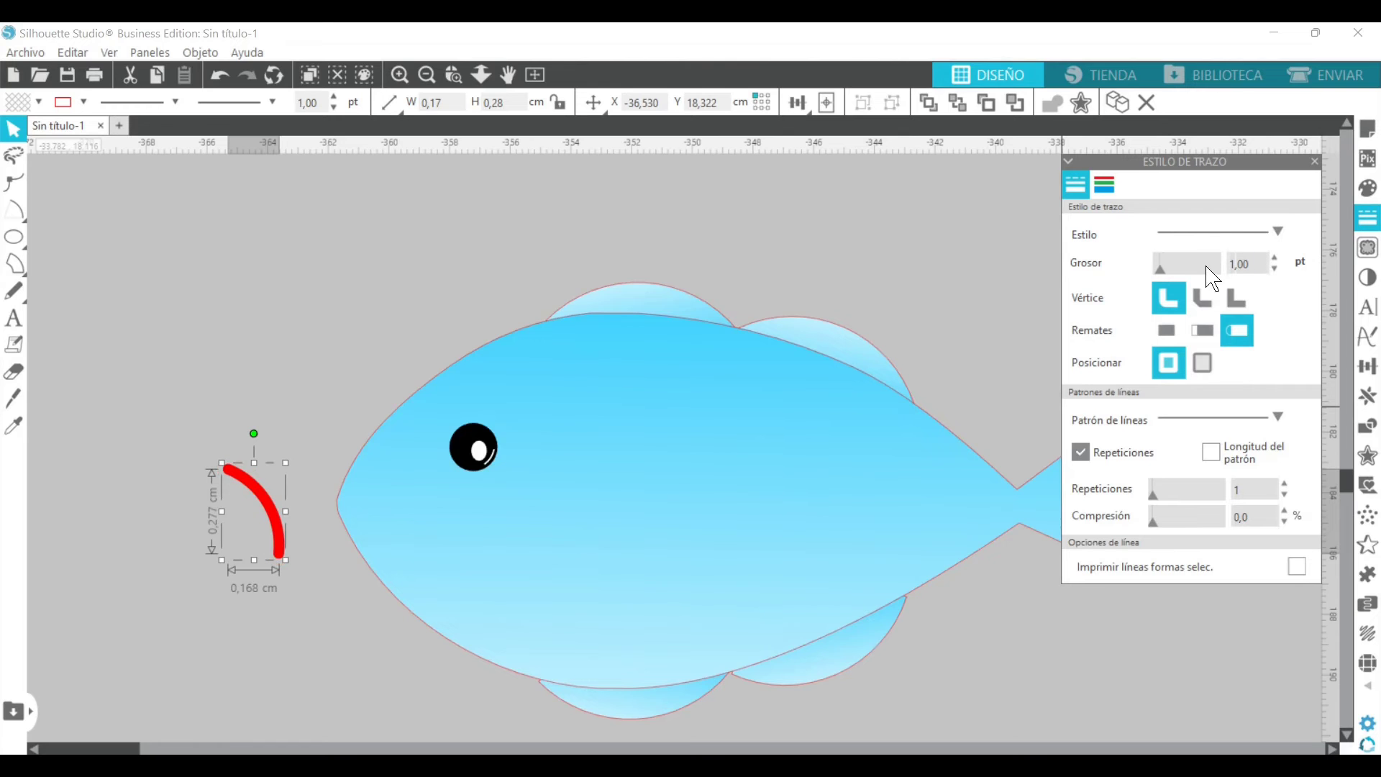
pyautogui.click(1103, 187)
pyautogui.click(1288, 285)
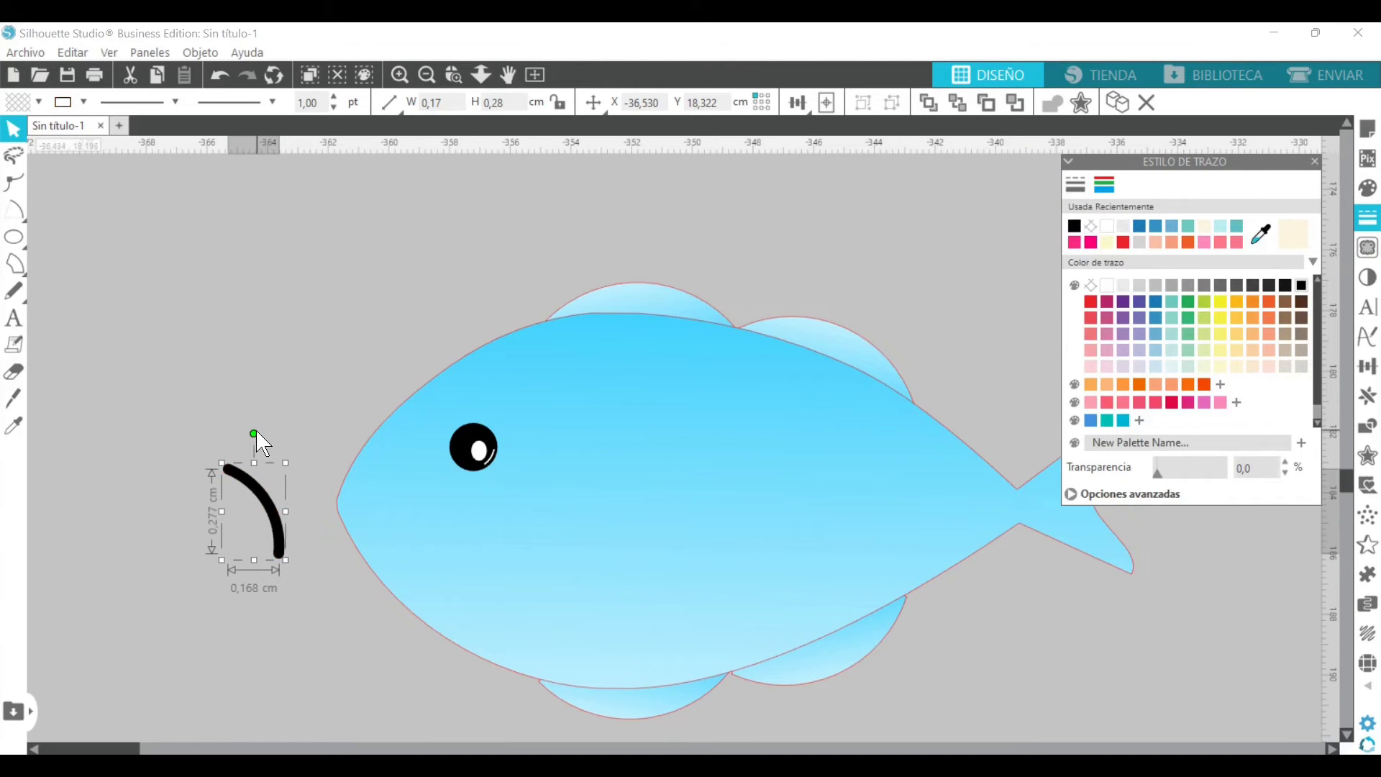
# - Rotate the arc onto the fish's lower face as a mouth and flatten its curve to about 0.10 cm deep
pyautogui.moveTo(253, 433); pyautogui.dragTo(317, 468)
pyautogui.moveTo(274, 531); pyautogui.dragTo(464, 595)
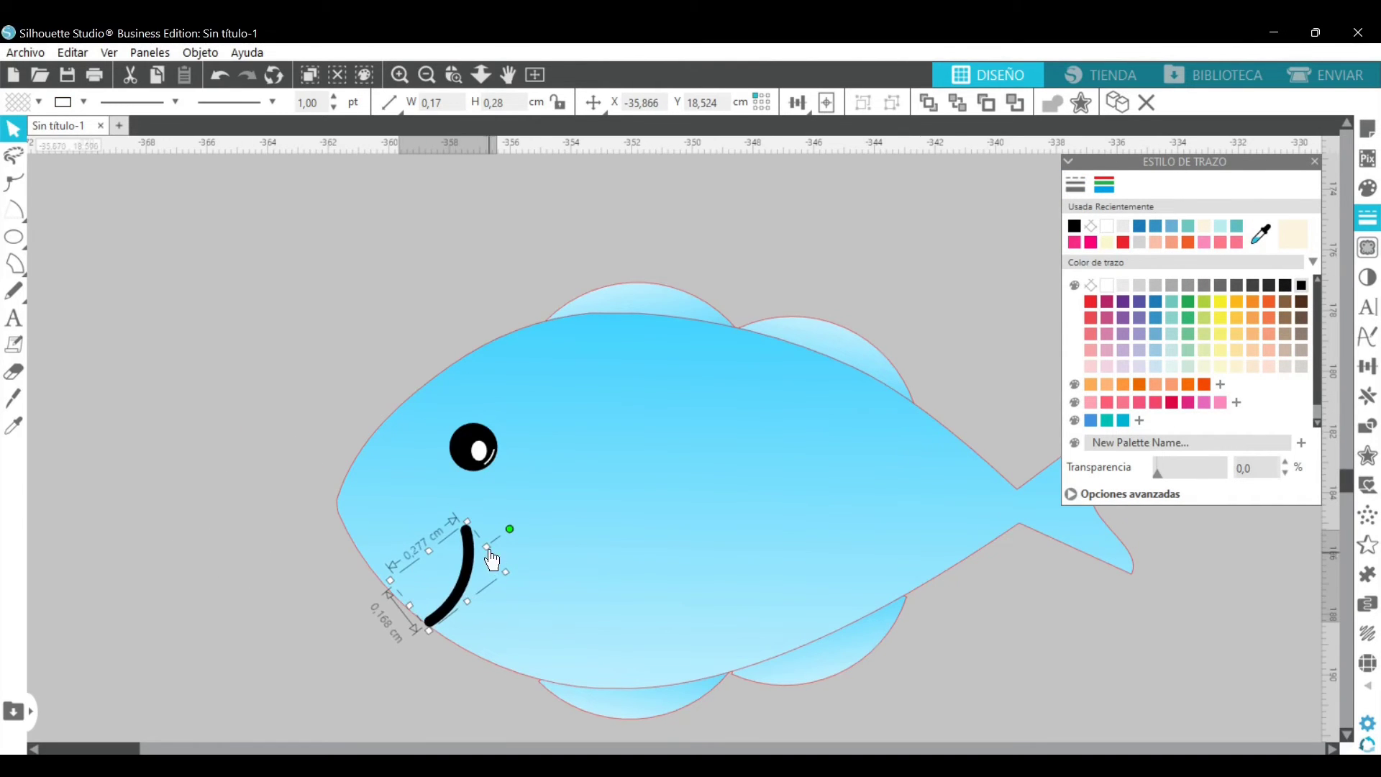
pyautogui.moveTo(429, 552); pyautogui.dragTo(463, 596)
# - Set the stroke thickness of the fish's mouth line to 0.50 pt
pyautogui.click(426, 75)
pyautogui.moveTo(621, 489); pyautogui.dragTo(623, 493)
pyautogui.click(454, 74)
pyautogui.moveTo(533, 407); pyautogui.dragTo(758, 517)
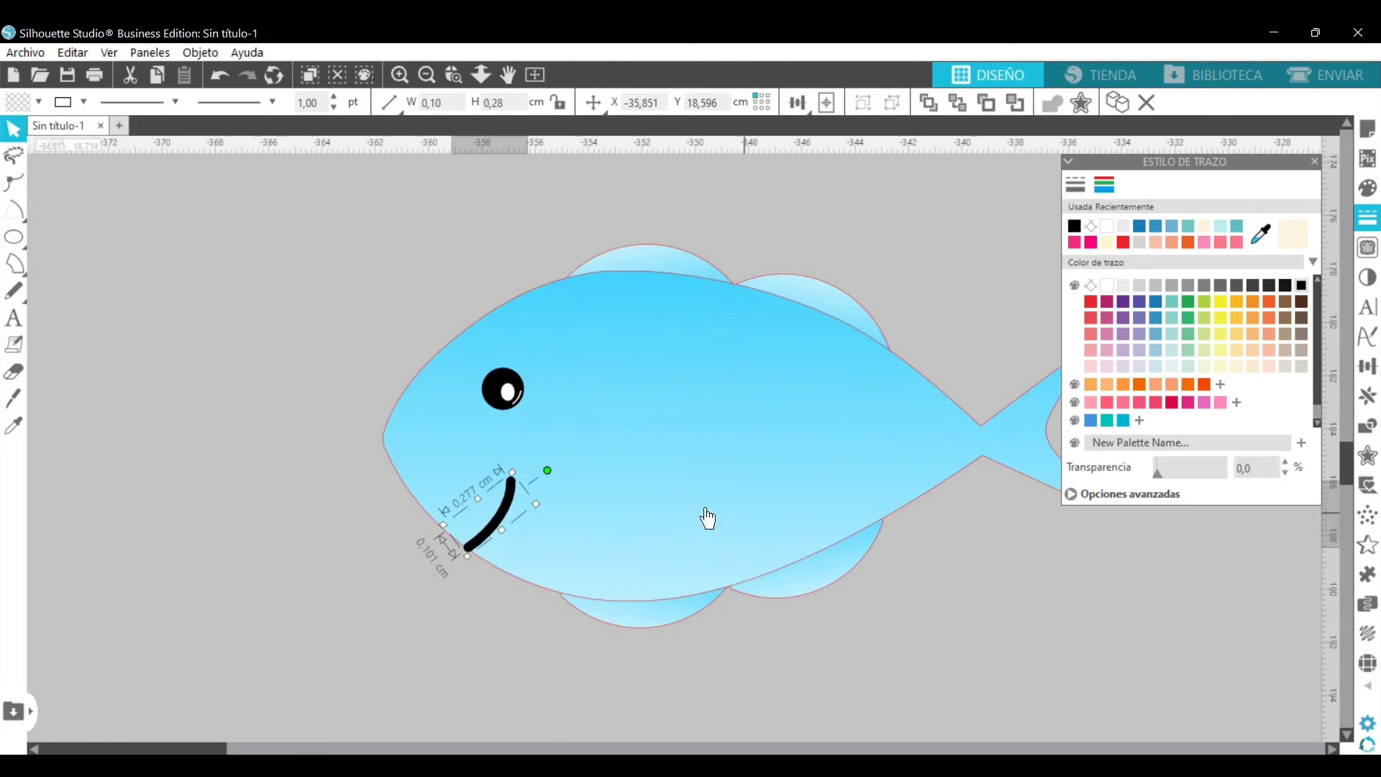
pyautogui.click(1074, 187)
pyautogui.click(1076, 189)
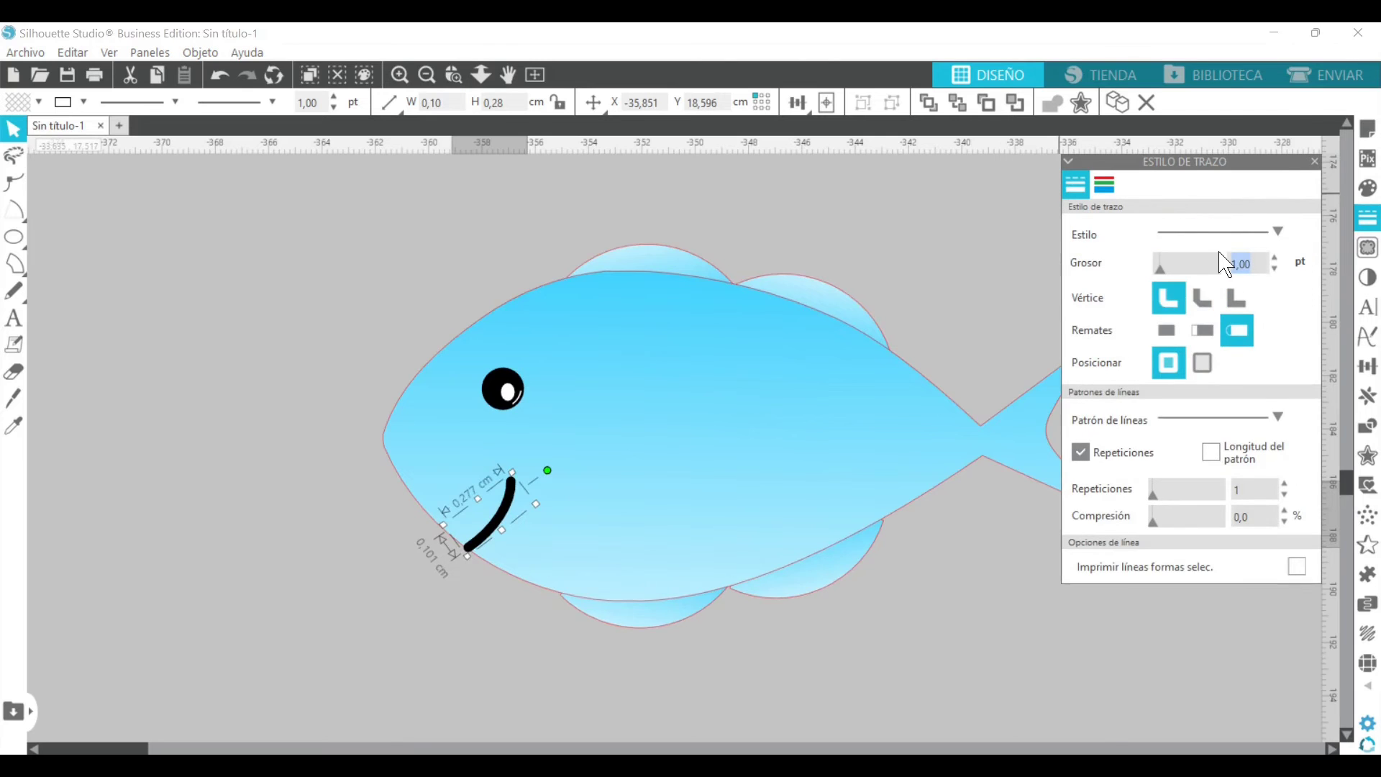
pyautogui.write('0,50')
pyautogui.press('Return')
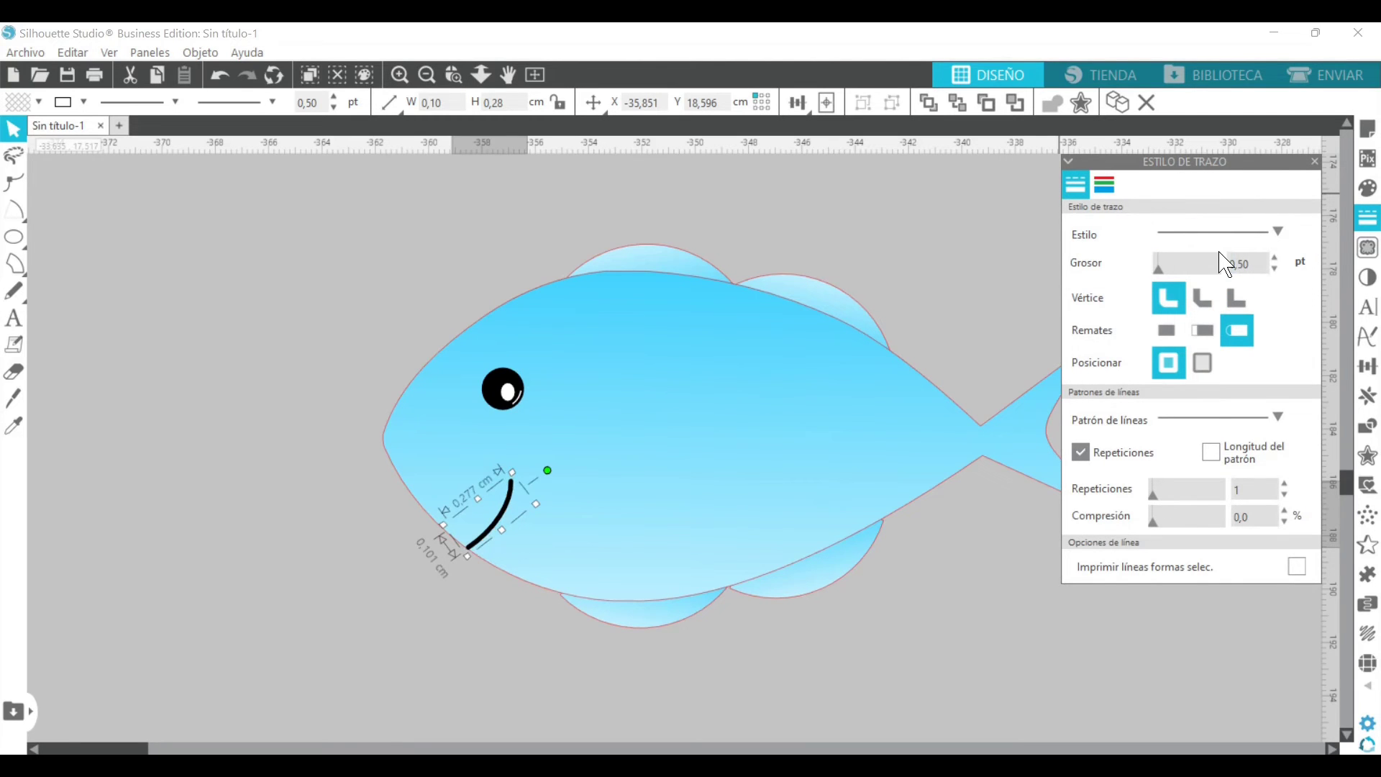
# - Set the stroke colour of the mouth line to a medium blue
pyautogui.click(1106, 186)
pyautogui.click(1156, 302)
pyautogui.click(359, 278)
pyautogui.click(491, 536)
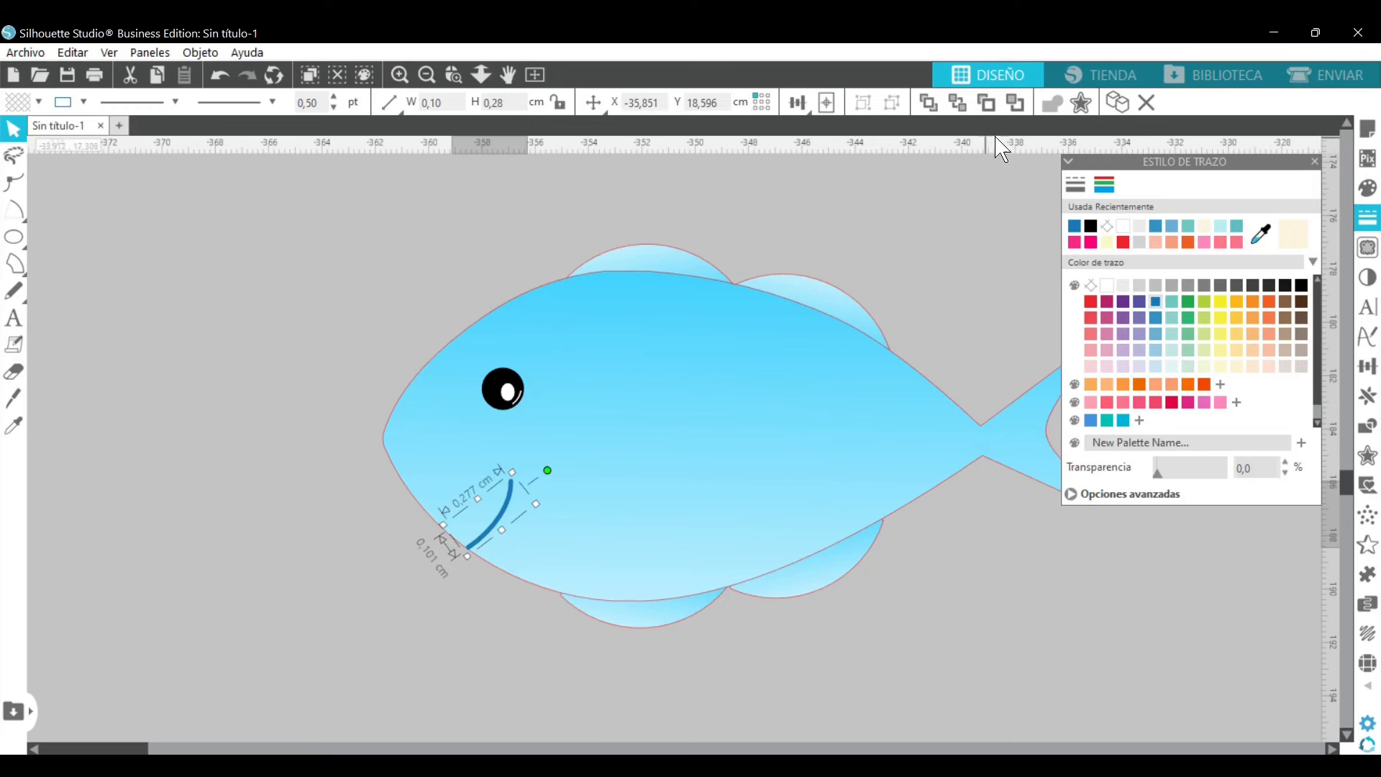
# - Replicate the mouth line into three extra copies in a row and move the copies in front of the fish
pyautogui.click(1367, 395)
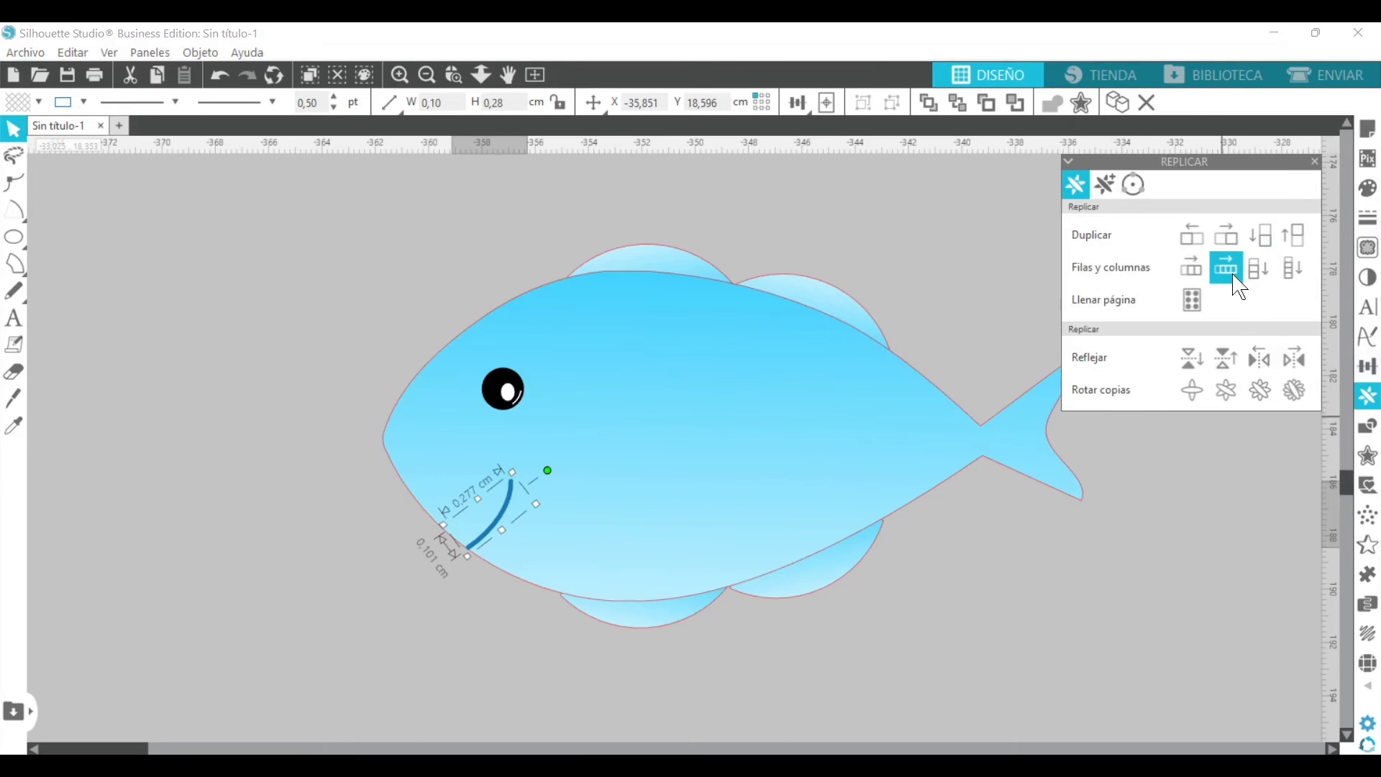
pyautogui.click(1191, 268)
pyautogui.click(1226, 235)
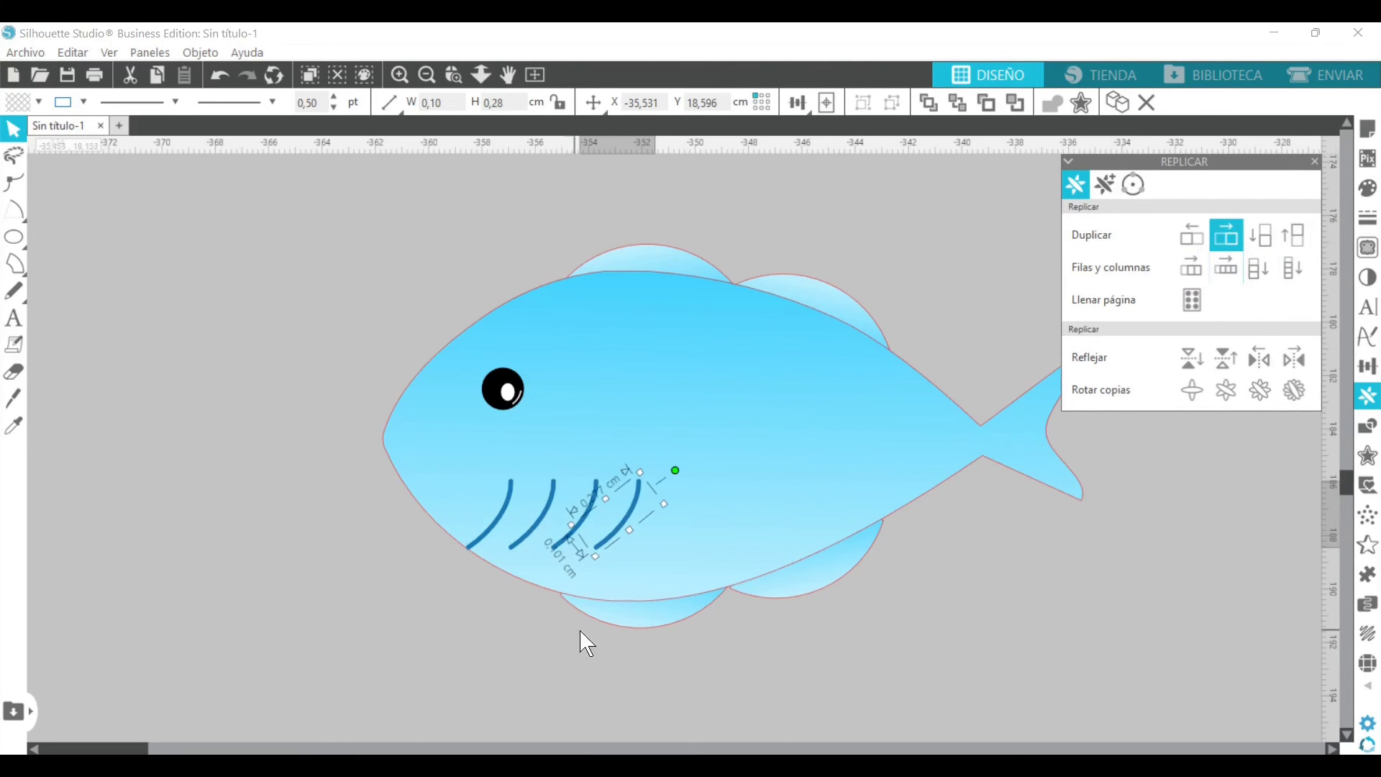
pyautogui.click(542, 522)
pyautogui.keyDown('shift'); pyautogui.click(584, 520); pyautogui.keyUp('shift')
pyautogui.keyDown('shift'); pyautogui.click(619, 538); pyautogui.keyUp('shift')
pyautogui.moveTo(619, 538); pyautogui.dragTo(341, 572)
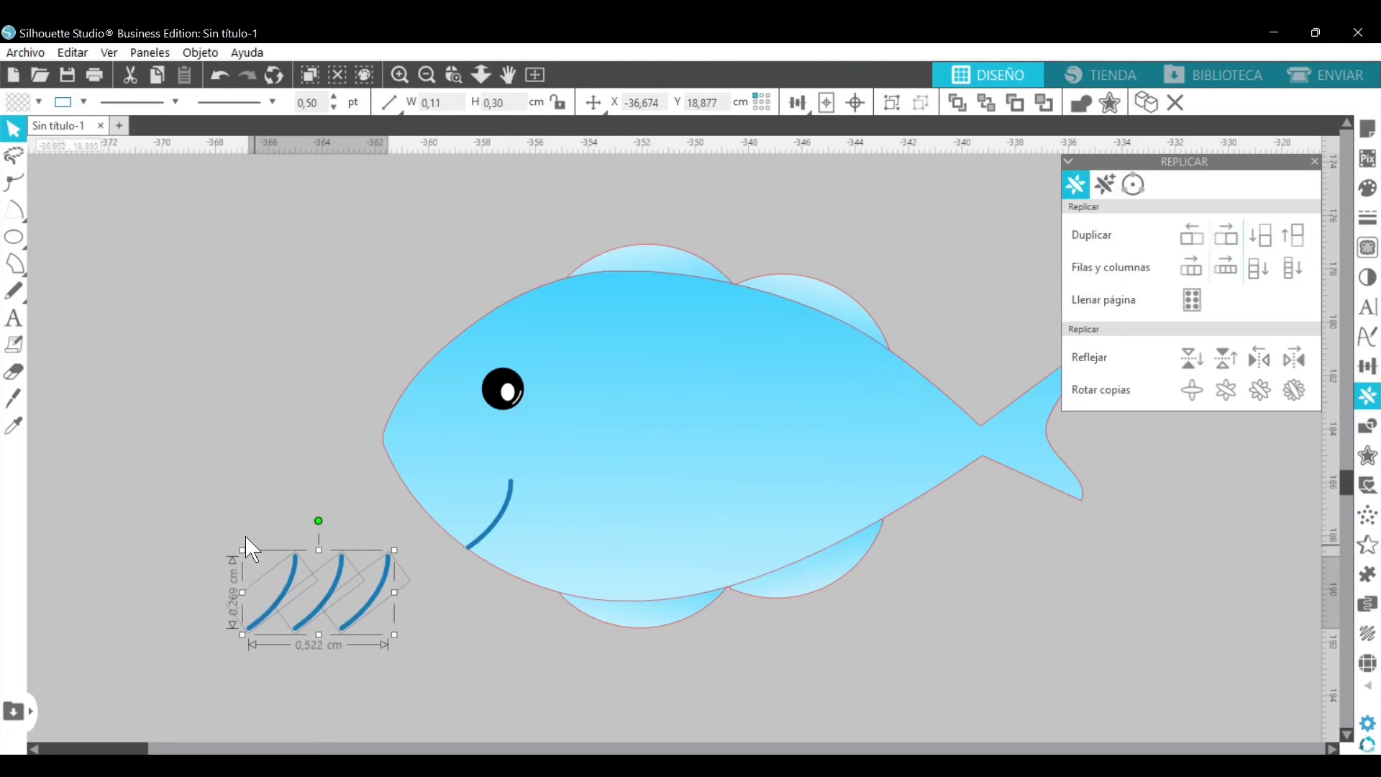
# - Try one copy, enlarged to about 0.13 by 0.36 cm and rotated, as a gill line on the body, then delete the copies
pyautogui.click(271, 564)
pyautogui.click(300, 556)
pyautogui.moveTo(299, 541); pyautogui.dragTo(295, 527)
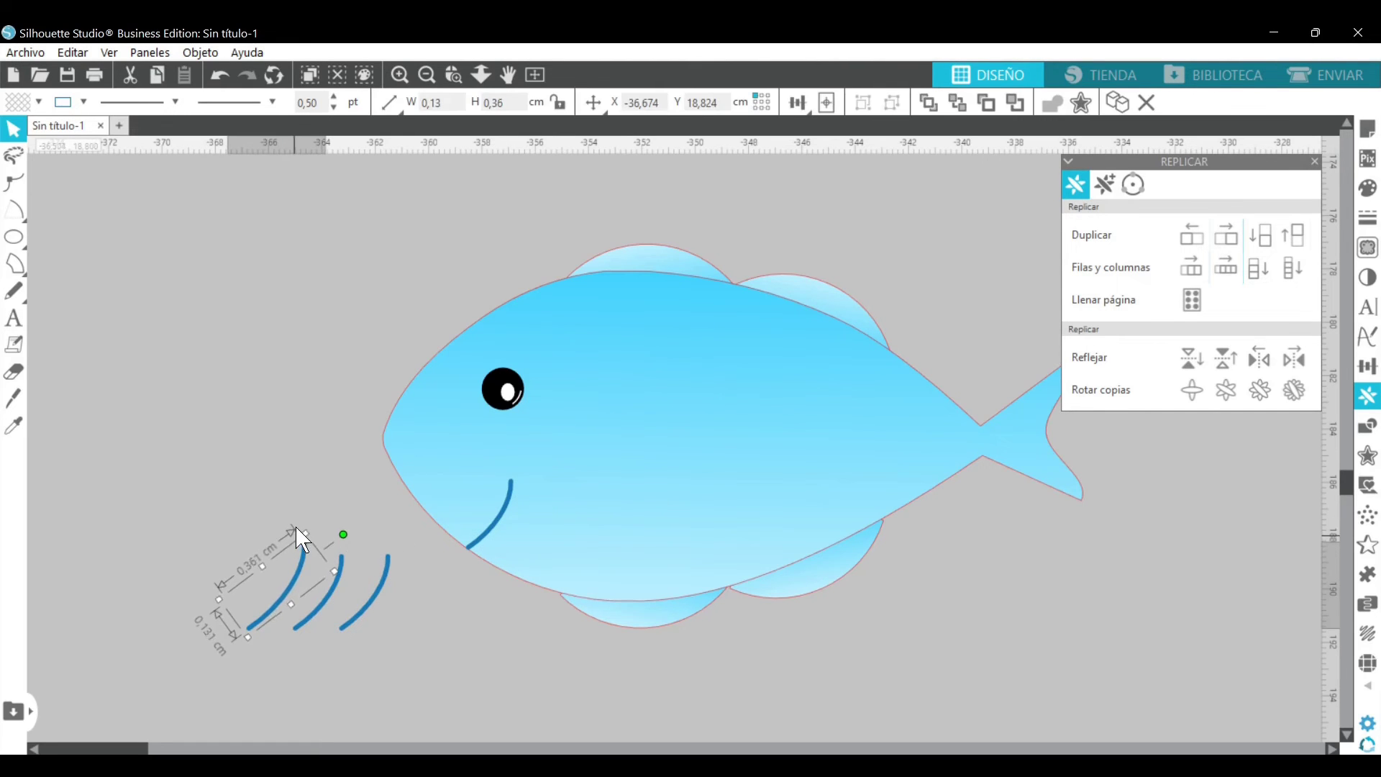
pyautogui.moveTo(394, 658); pyautogui.dragTo(325, 596)
pyautogui.click(1147, 103)
pyautogui.click(286, 588)
pyautogui.moveTo(341, 530); pyautogui.dragTo(315, 512)
pyautogui.moveTo(288, 607); pyautogui.dragTo(600, 509)
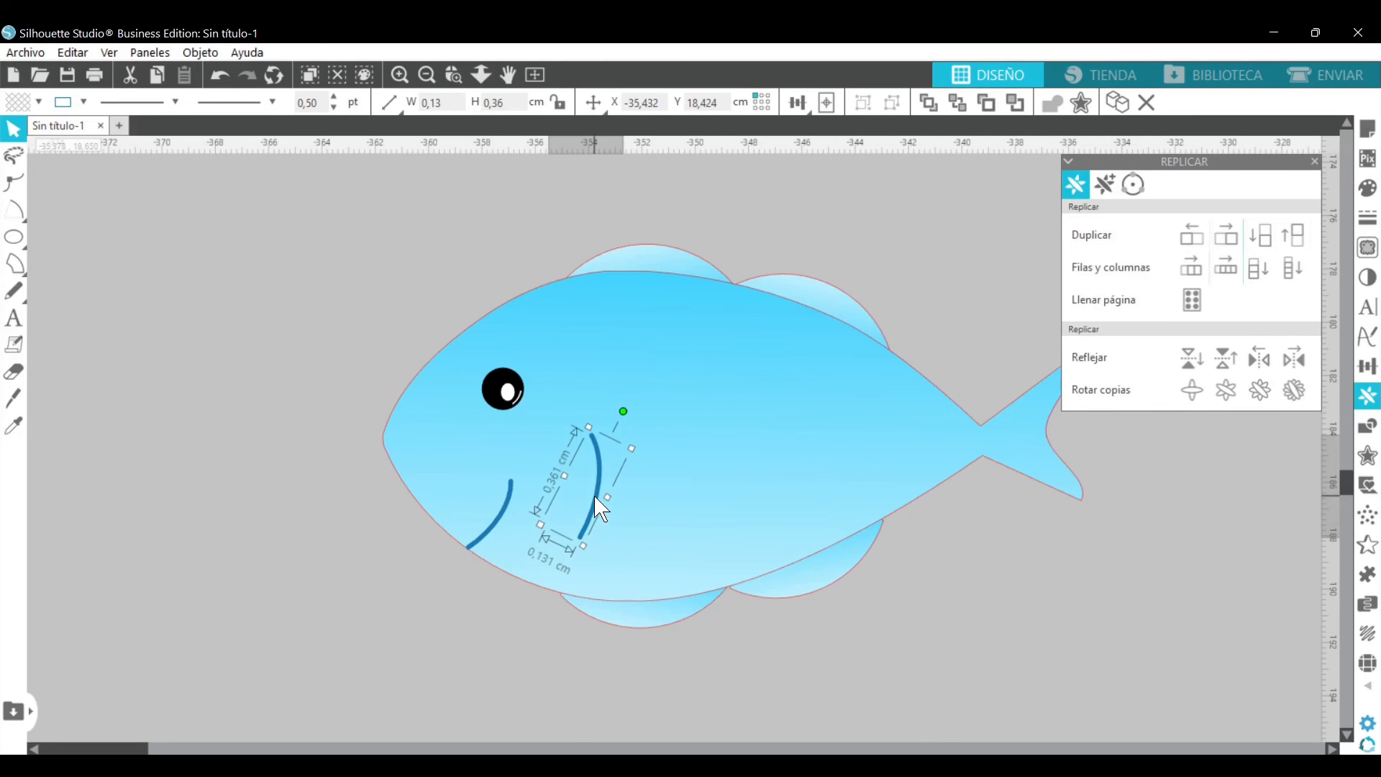
pyautogui.click(1147, 102)
# - Draw an arc about 0.25 by 0.30 cm in front of the fish and convert it to a path
pyautogui.click(14, 209)
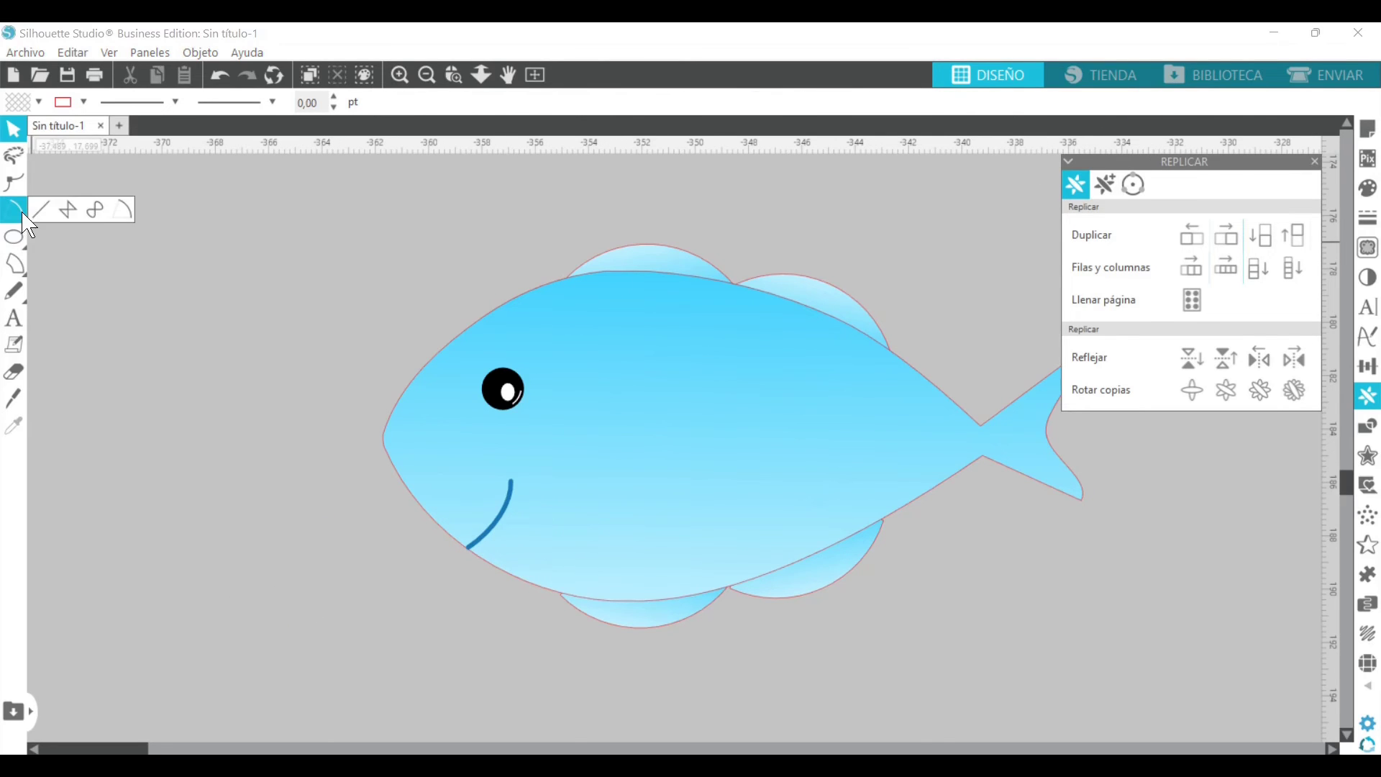
pyautogui.moveTo(167, 485)
pyautogui.mouseDown()
pyautogui.moveTo(228, 484)
pyautogui.moveTo(226, 502)
pyautogui.mouseUp()
pyautogui.click(163, 422)
pyautogui.moveTo(194, 432); pyautogui.dragTo(295, 447)
pyautogui.rightClick(314, 573)
pyautogui.click(345, 403)
# - Set the new arc's stroke colour to the mouth's blue and its stroke thickness to 1 pt
pyautogui.click(1368, 217)
pyautogui.click(1104, 185)
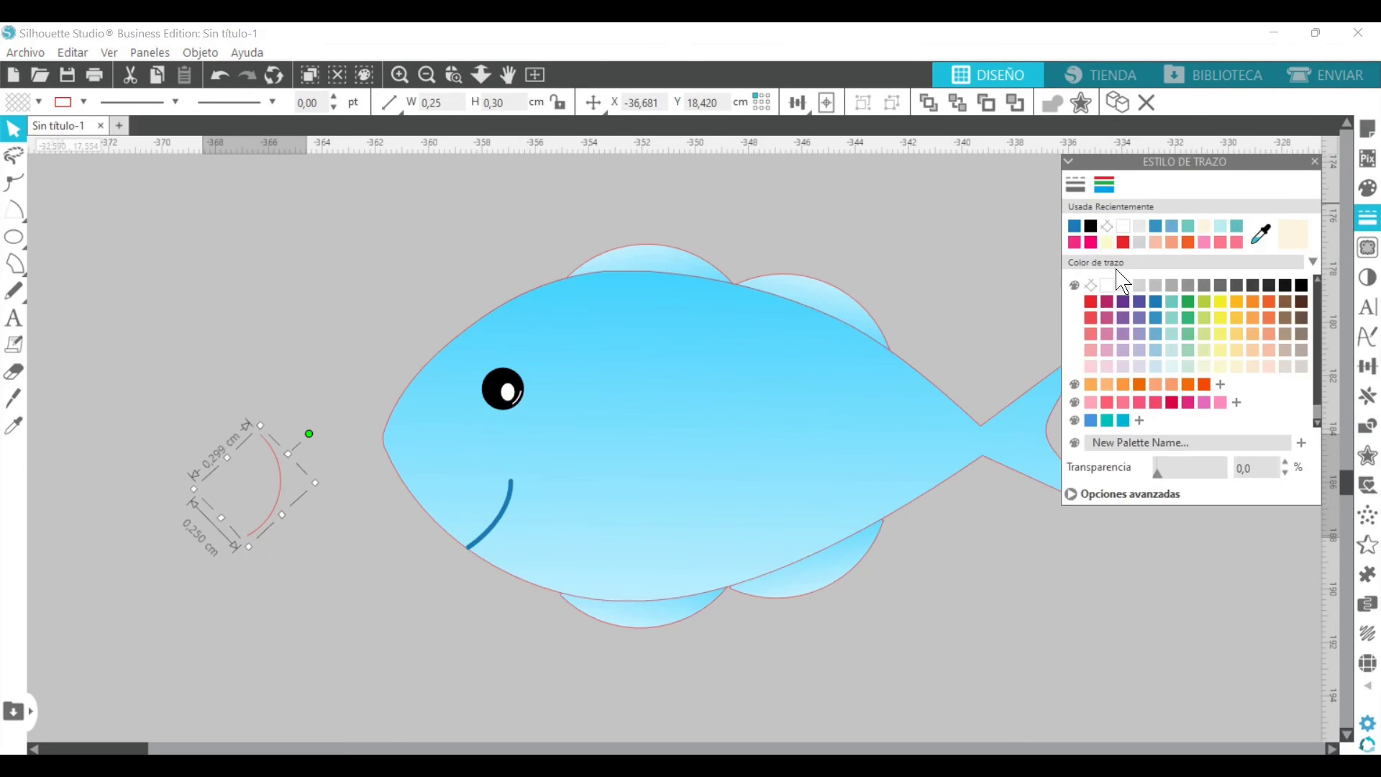
pyautogui.click(1157, 302)
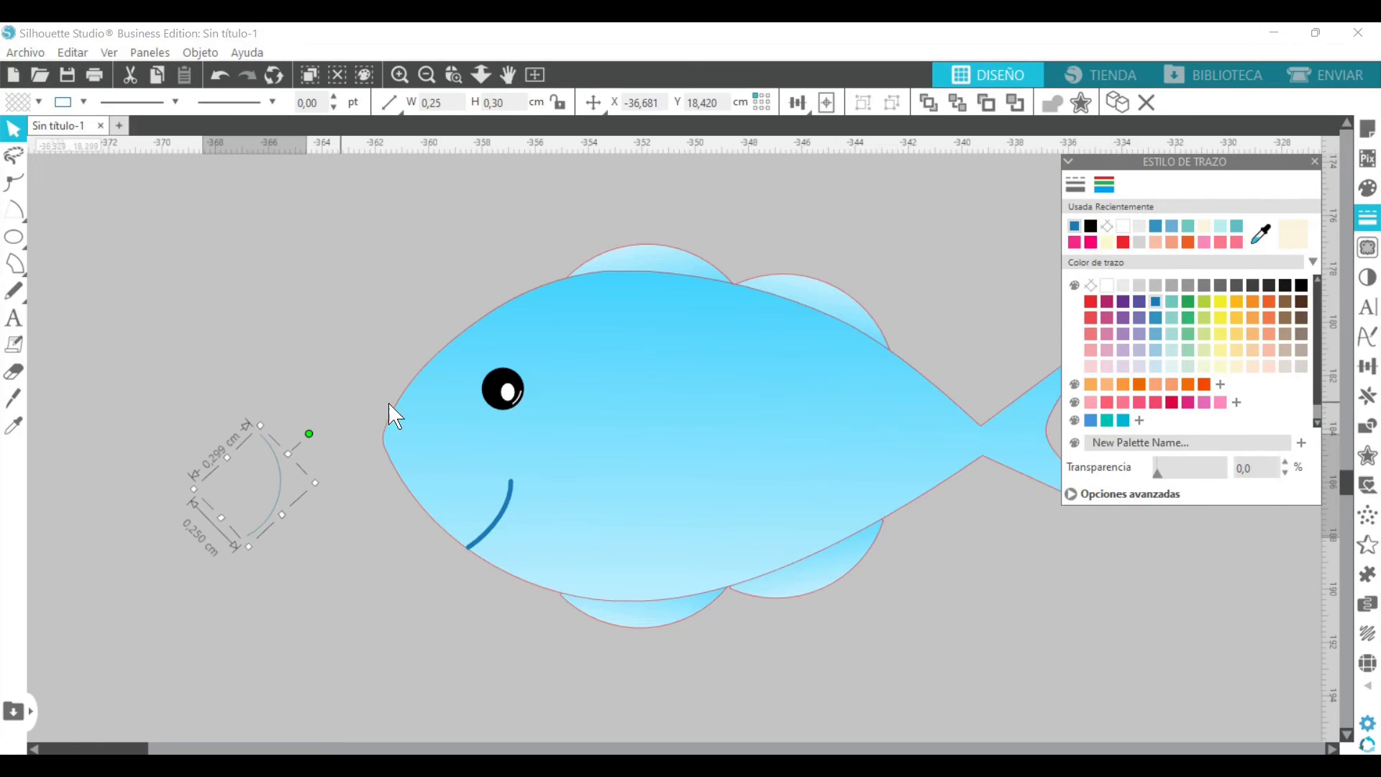
pyautogui.click(1076, 184)
pyautogui.write('1')
pyautogui.press('Return')
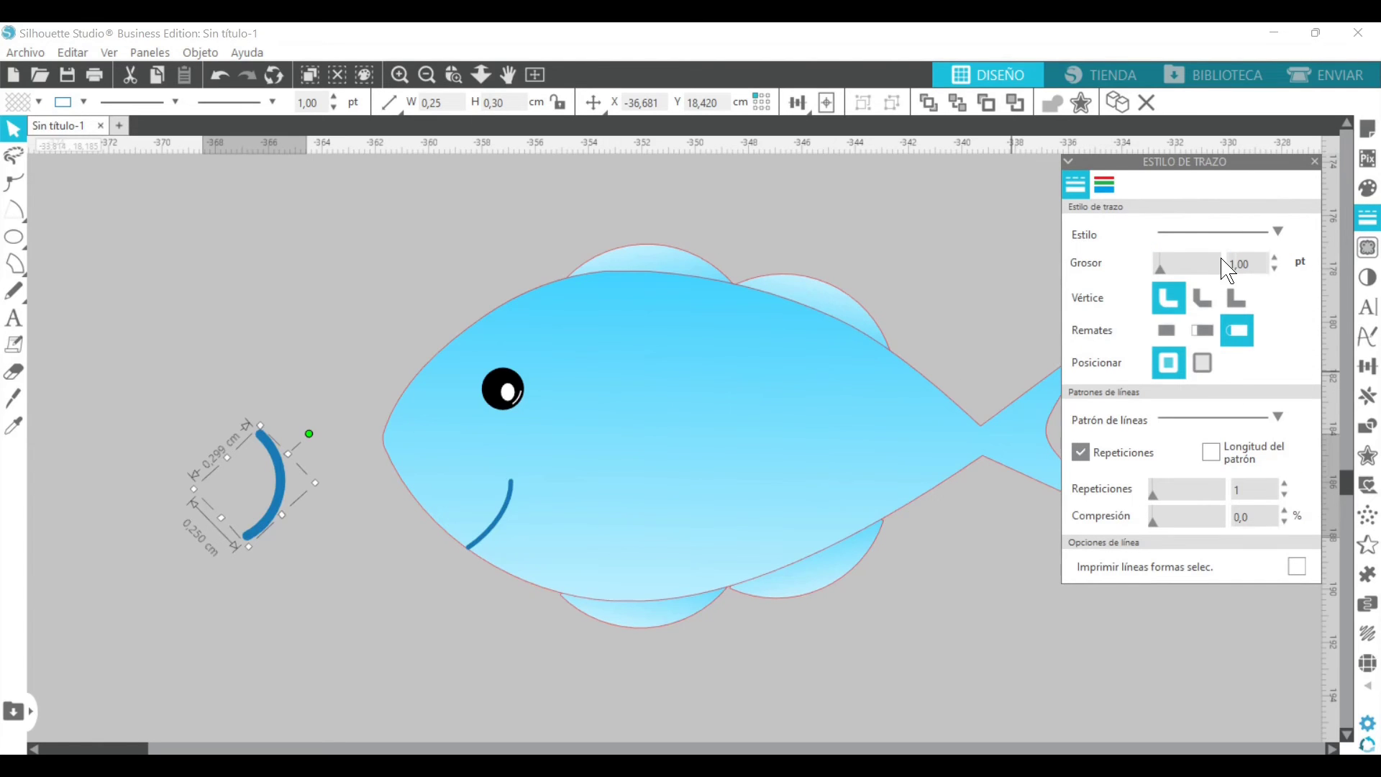
# - Thin the arc's stroke to 0.50 pt, and shrink and tilt it to about 0.21 by 0.25 cm, checking it against the body
pyautogui.moveTo(315, 482); pyautogui.dragTo(303, 495)
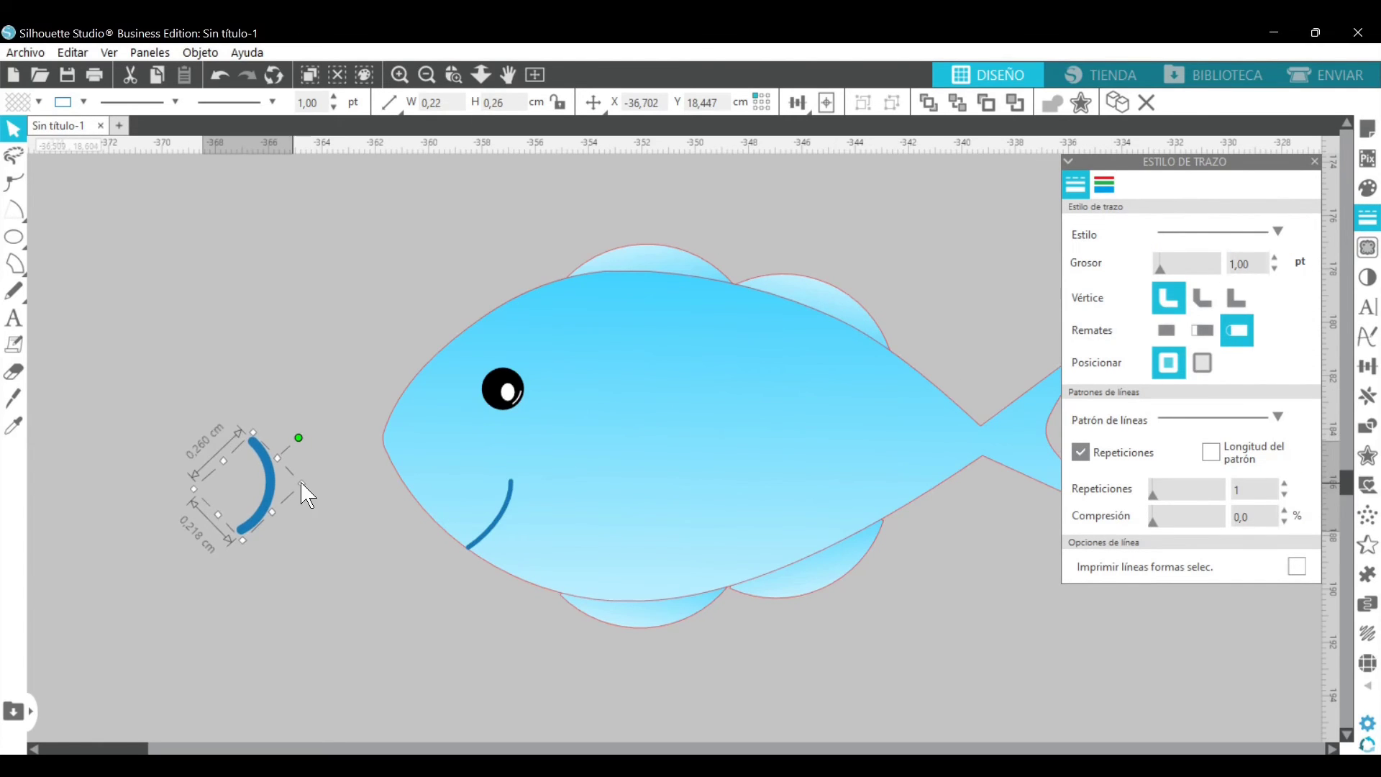
pyautogui.click(1258, 266)
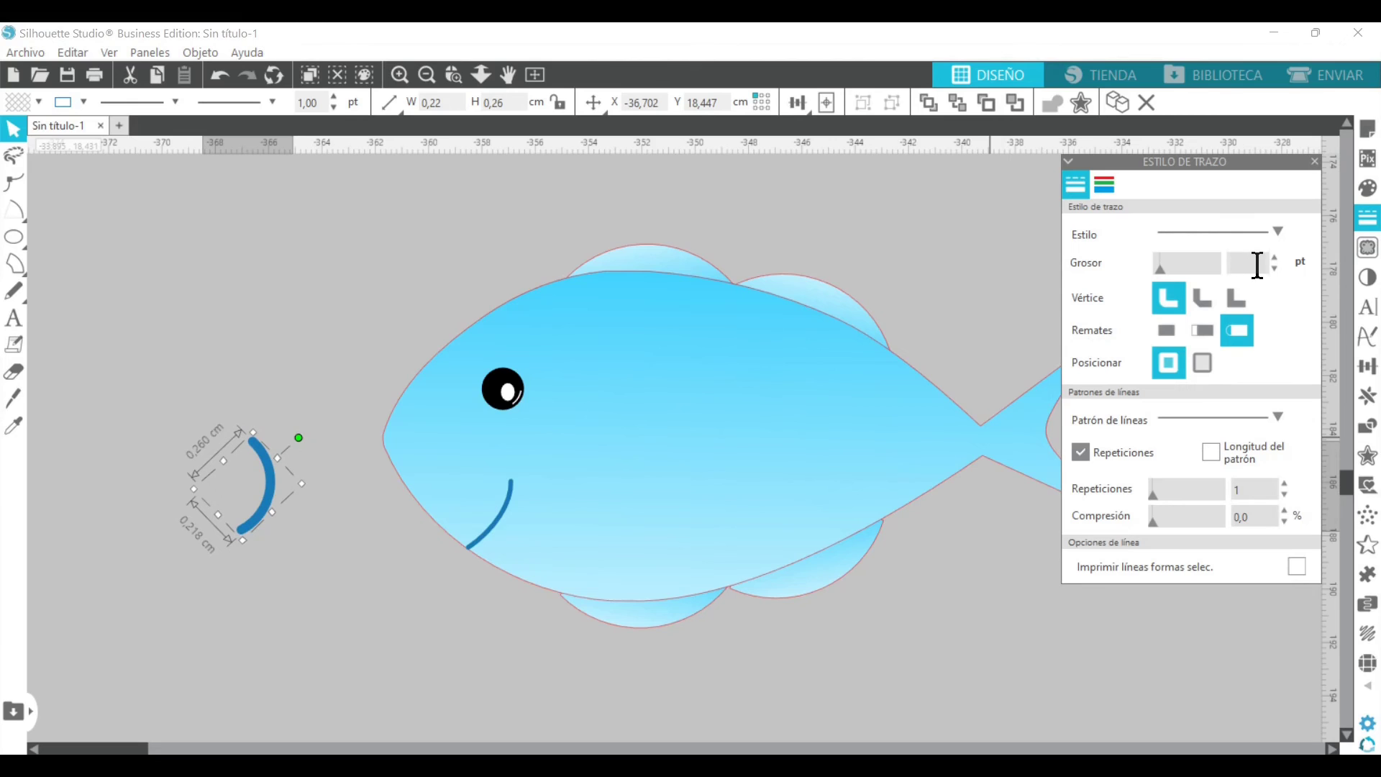
pyautogui.press('Return')
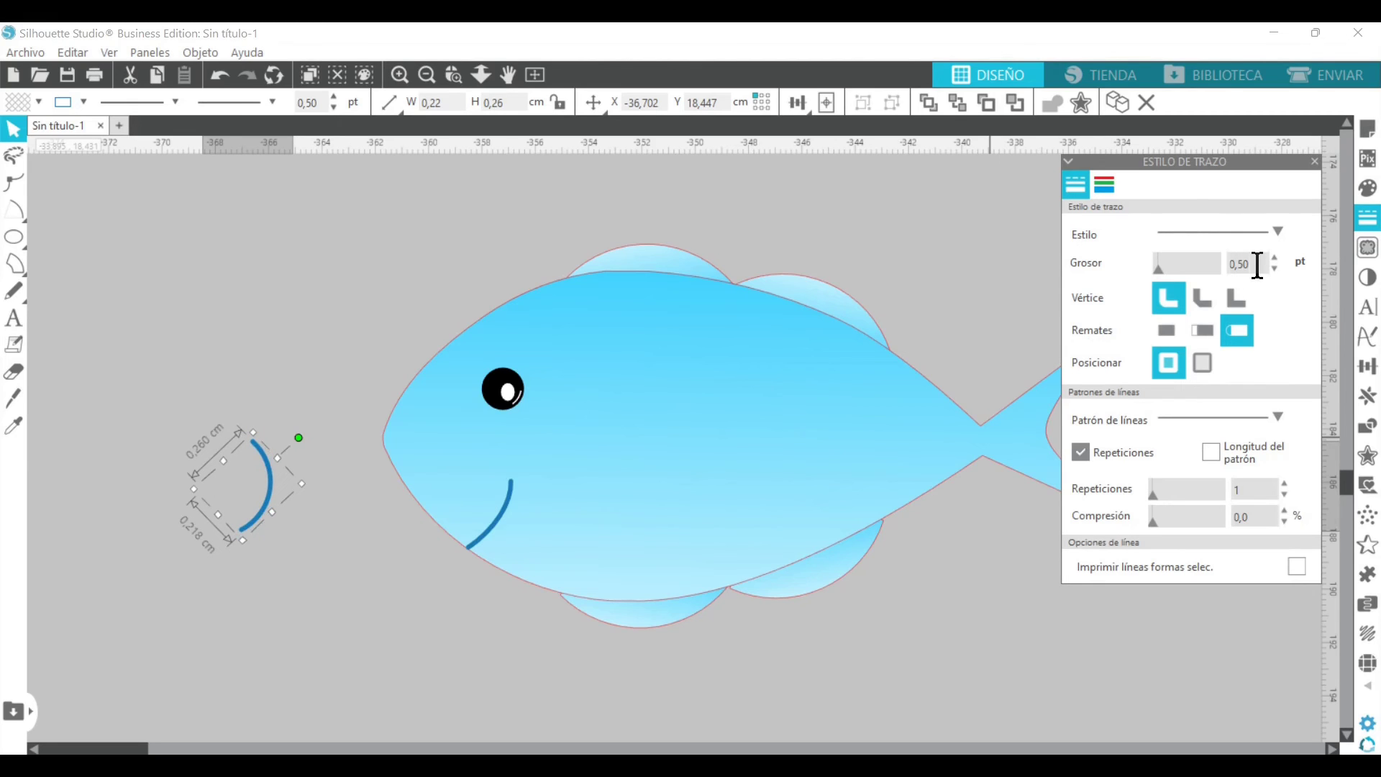
pyautogui.moveTo(272, 518); pyautogui.dragTo(618, 504)
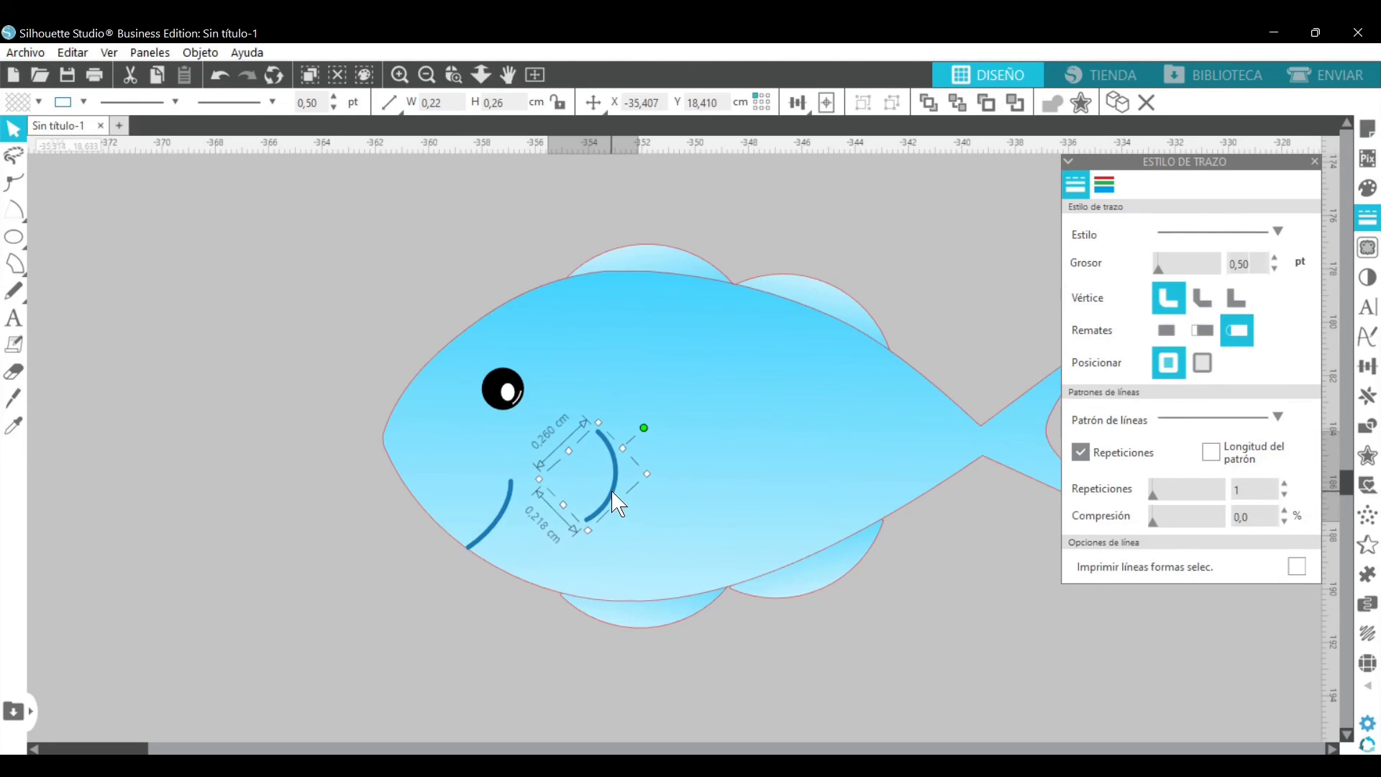
pyautogui.moveTo(599, 421)
pyautogui.mouseDown()
pyautogui.moveTo(649, 446)
pyautogui.moveTo(613, 470)
pyautogui.moveTo(603, 420)
pyautogui.mouseUp()
pyautogui.moveTo(606, 497); pyautogui.dragTo(323, 583)
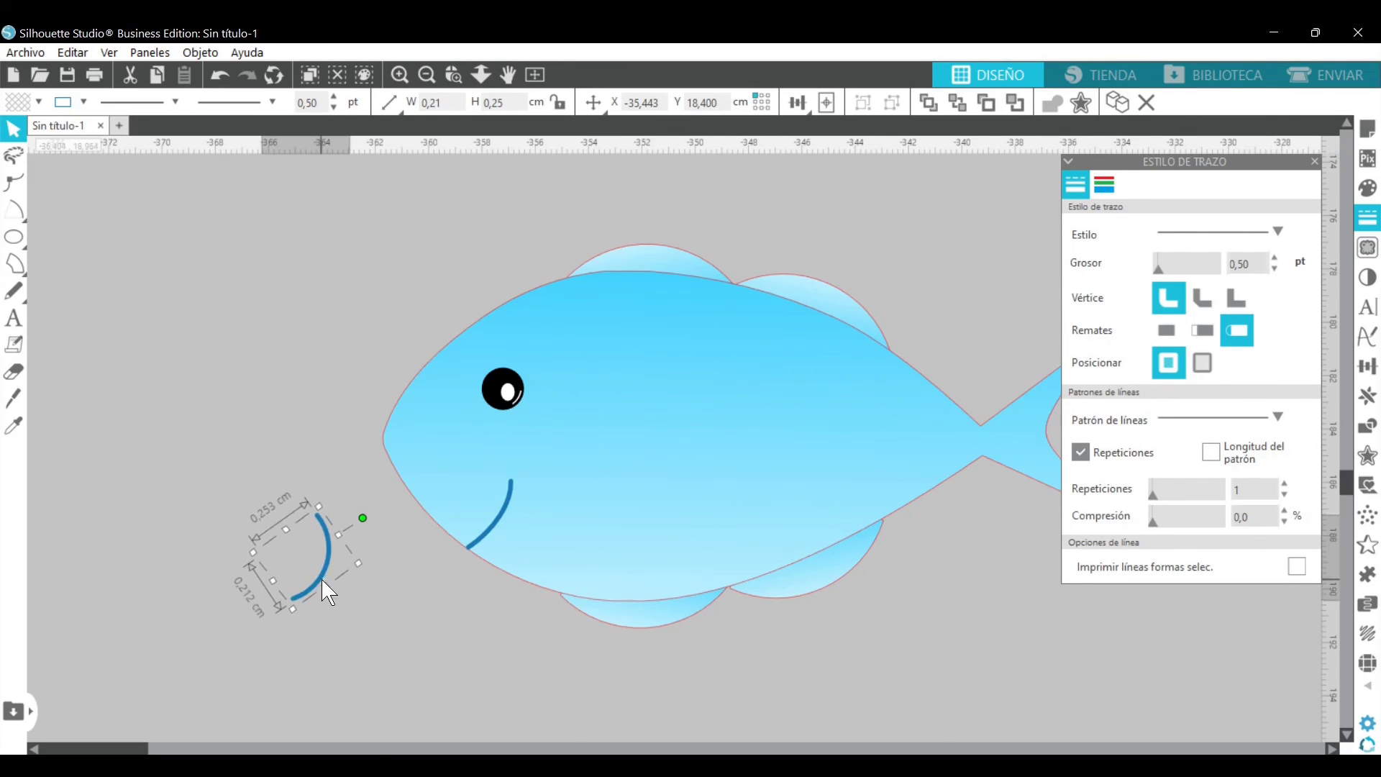
# - Replicate the arc into a row of three closely spaced arcs and align them at the same height
pyautogui.click(1368, 395)
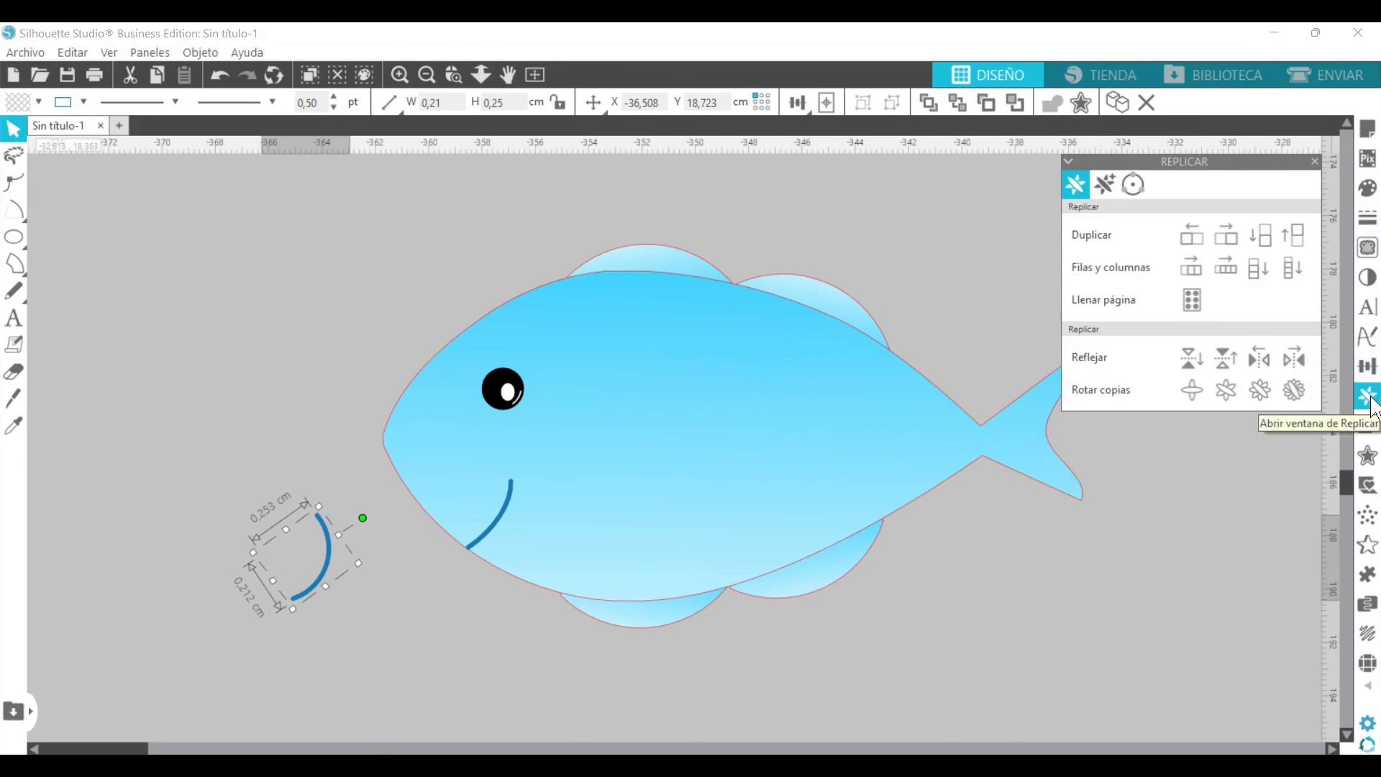
pyautogui.click(1192, 268)
pyautogui.click(281, 357)
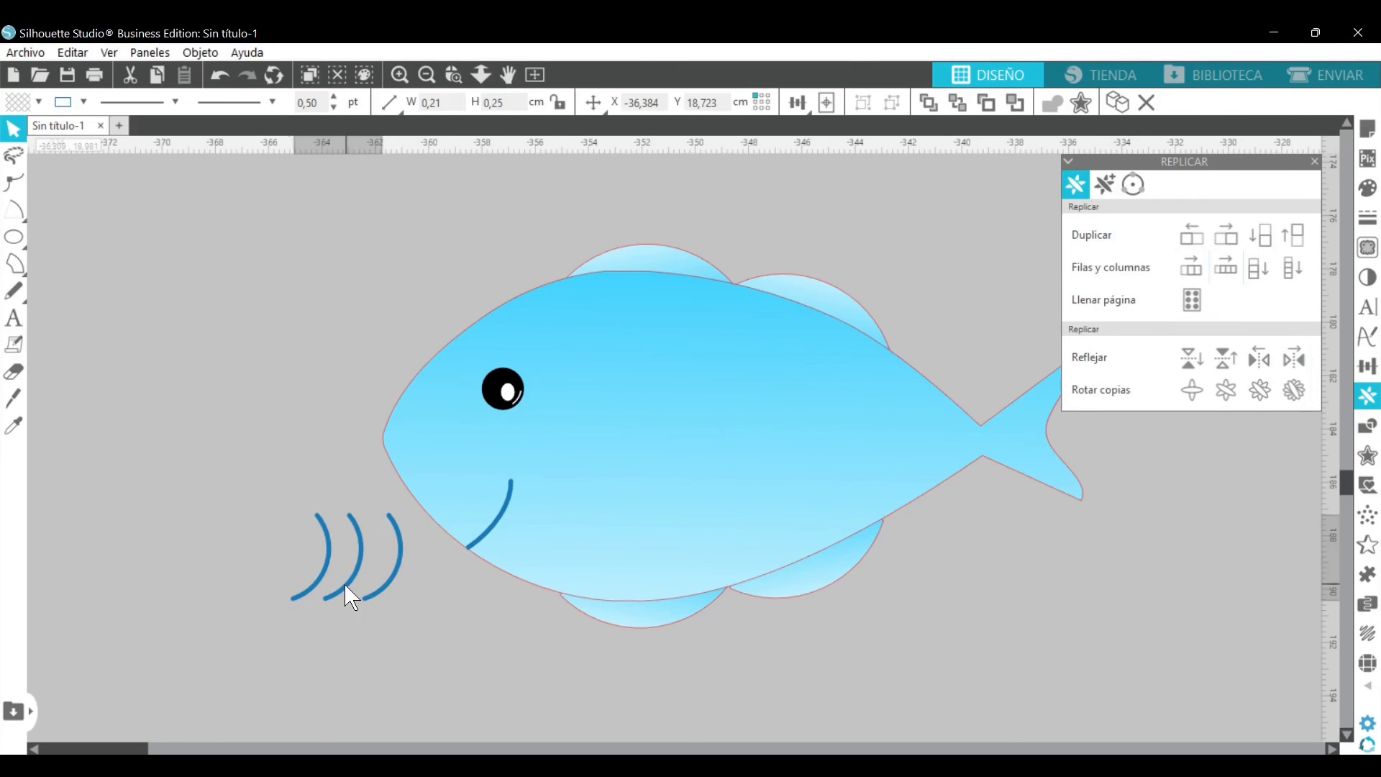
pyautogui.moveTo(371, 596); pyautogui.dragTo(352, 597)
pyautogui.moveTo(273, 566); pyautogui.dragTo(384, 603)
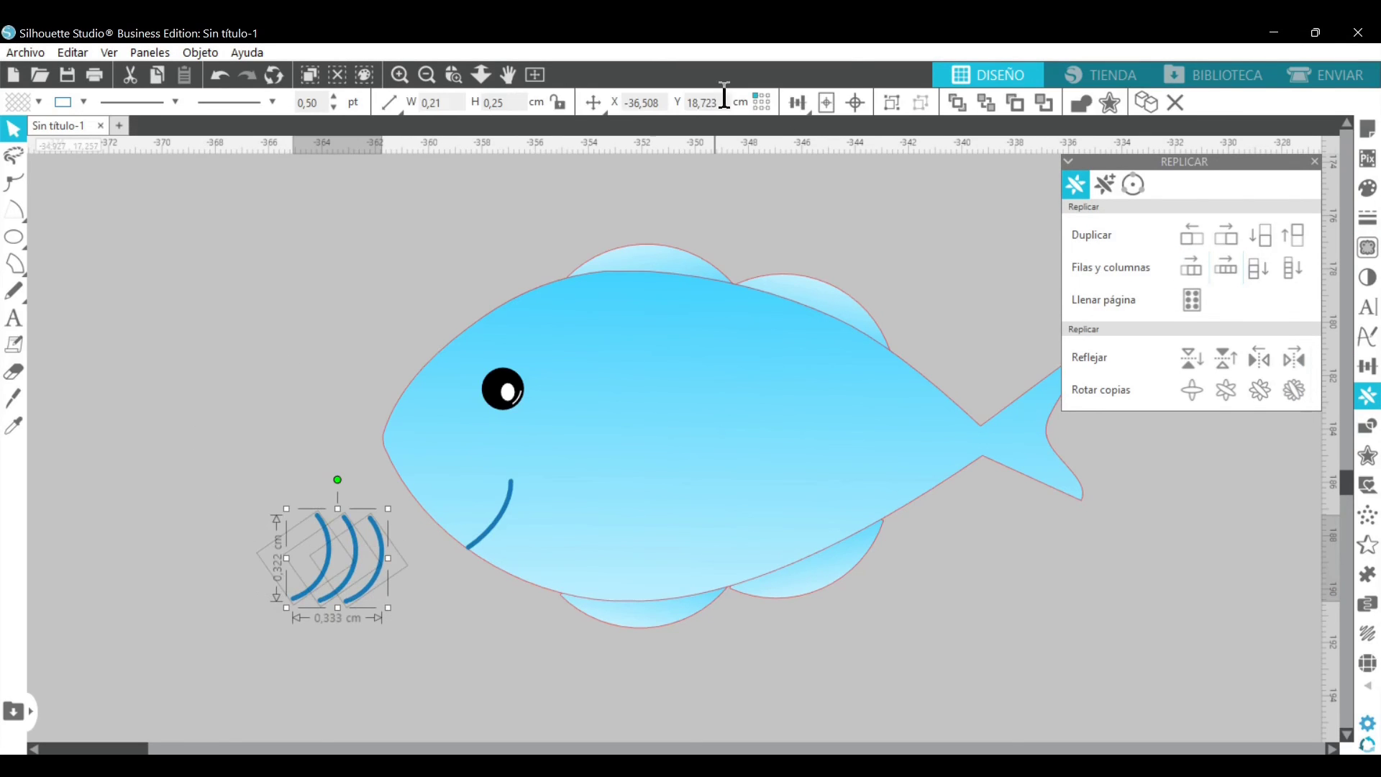
pyautogui.moveTo(797, 102)
pyautogui.click(835, 167)
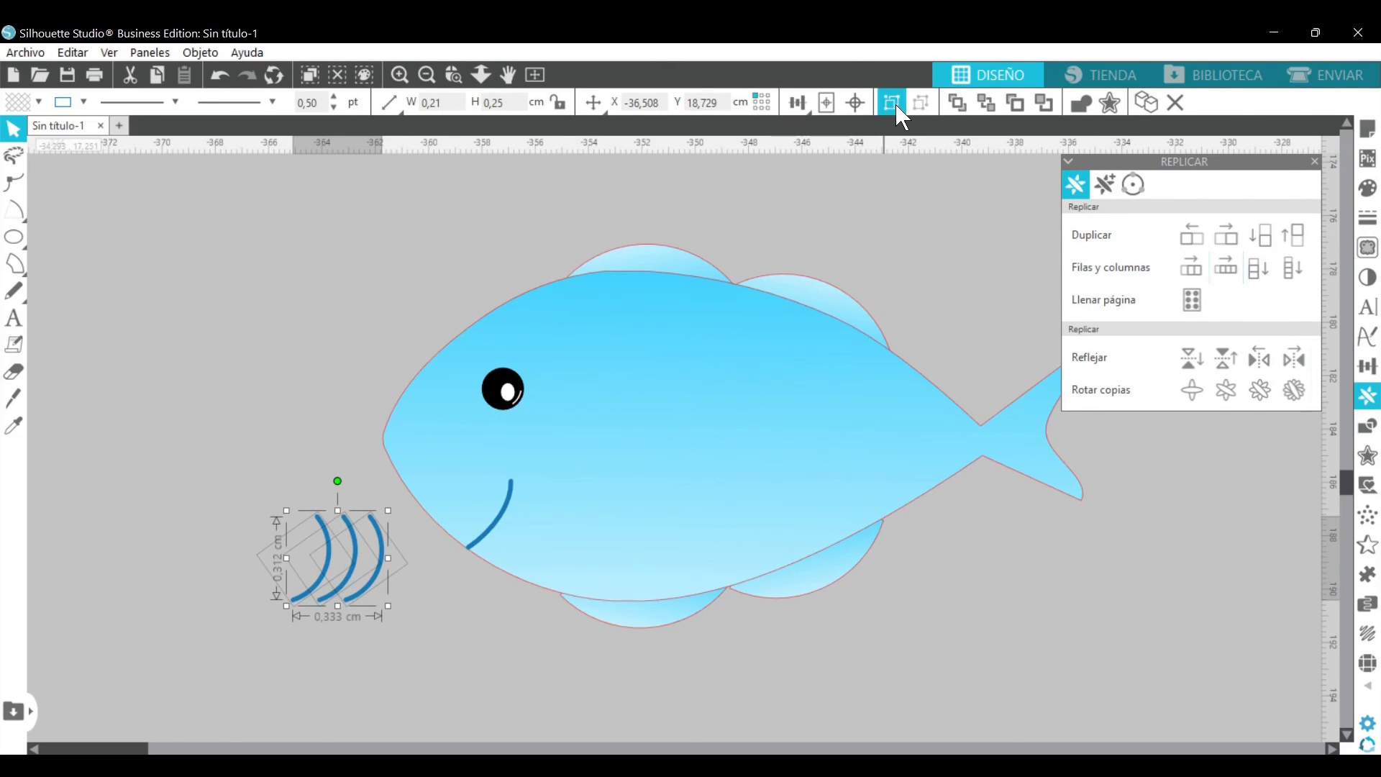
# - Group the three arcs and place them on the fish's body behind the mouth as gills
pyautogui.moveTo(360, 613); pyautogui.dragTo(628, 535)
pyautogui.moveTo(608, 403); pyautogui.dragTo(605, 405)
pyautogui.moveTo(634, 512); pyautogui.dragTo(636, 521)
pyautogui.click(460, 196)
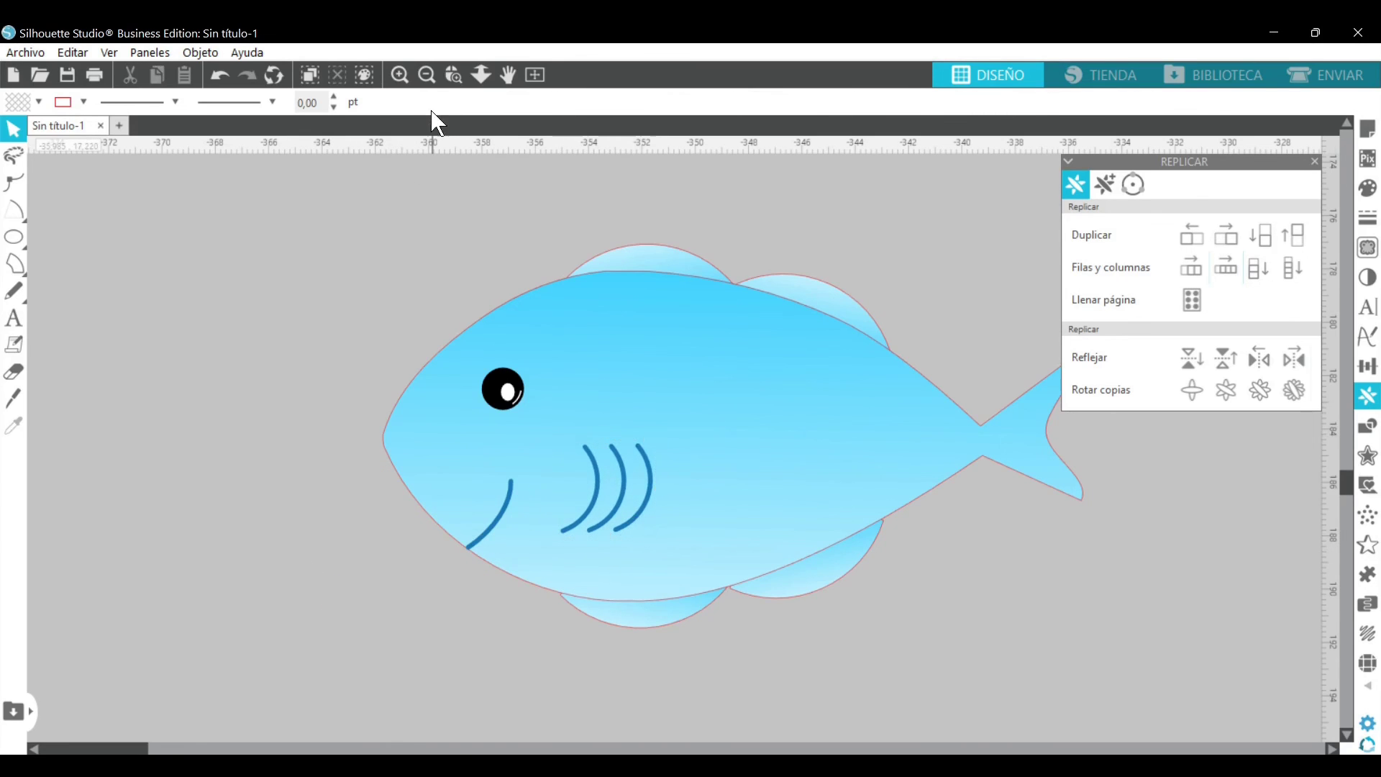
# - Enlarge the gill group slightly, move it in front of the fish and ungroup its arcs
pyautogui.click(427, 75)
pyautogui.click(619, 495)
pyautogui.moveTo(598, 435); pyautogui.dragTo(591, 431)
pyautogui.moveTo(641, 477); pyautogui.dragTo(391, 554)
pyautogui.click(892, 104)
pyautogui.click(433, 509)
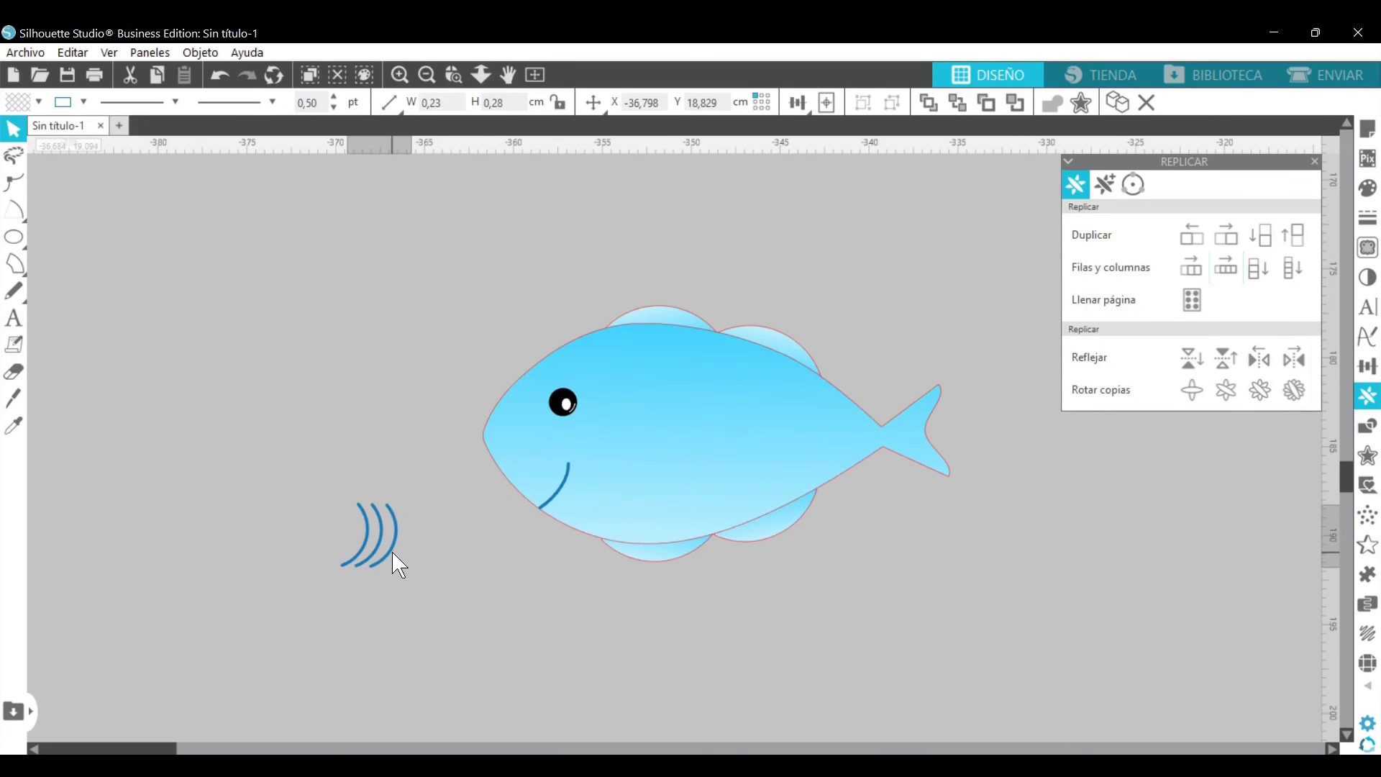
# - Realign and group the three gill arcs, about 0.30 by 0.34 cm overall, on the body behind the mouth
pyautogui.moveTo(283, 512); pyautogui.dragTo(626, 512)
pyautogui.moveTo(800, 103)
pyautogui.click(827, 161)
pyautogui.click(802, 188)
pyautogui.click(891, 104)
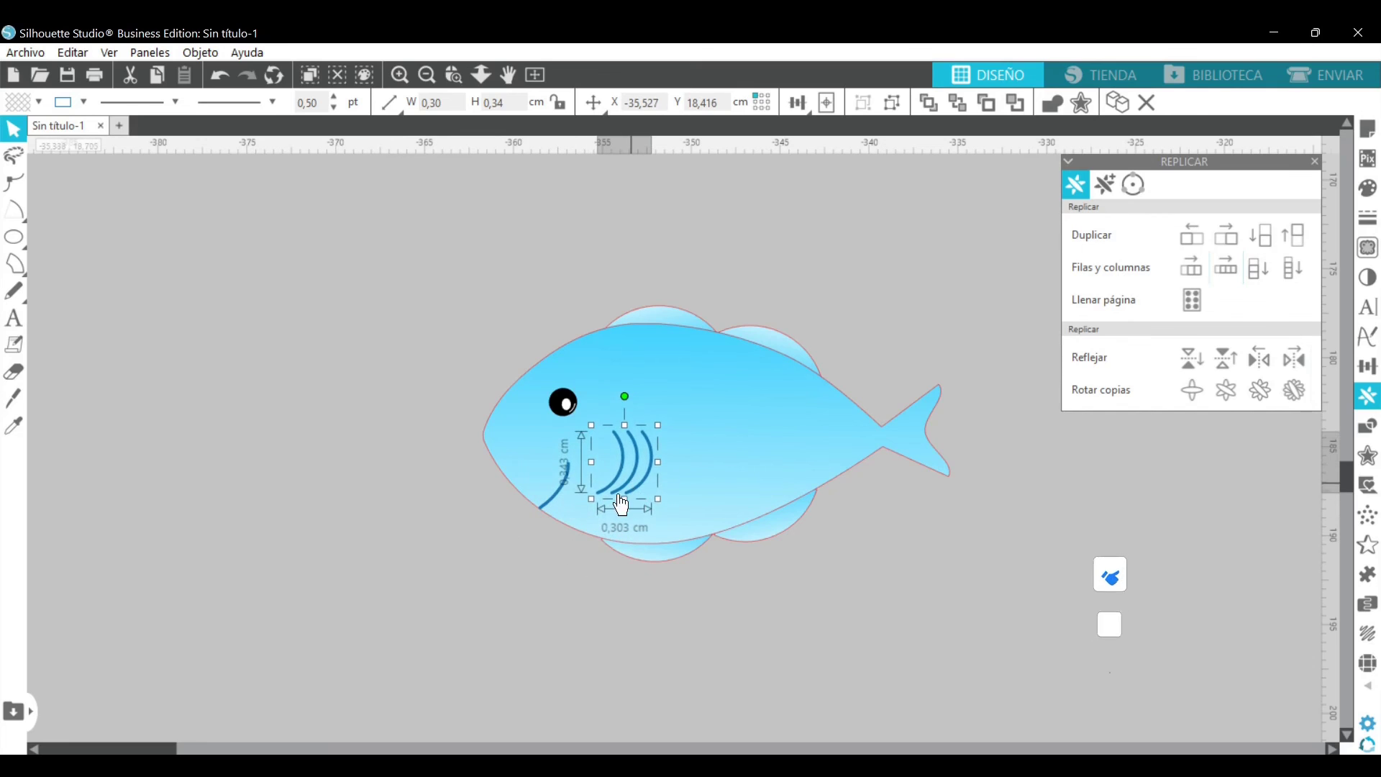
pyautogui.click(438, 586)
# - Remove the outline from the fish's body, tail, fins and eye with a transparent stroke colour, excluding the mouth and gill lines
pyautogui.moveTo(349, 248); pyautogui.dragTo(768, 472)
pyautogui.keyDown('shift'); pyautogui.click(620, 472); pyautogui.keyUp('shift')
pyautogui.keyDown('shift'); pyautogui.click(569, 479); pyautogui.keyUp('shift')
pyautogui.keyDown('shift'); pyautogui.click(552, 494); pyautogui.keyUp('shift')
pyautogui.keyDown('shift'); pyautogui.click(553, 494); pyautogui.keyUp('shift')
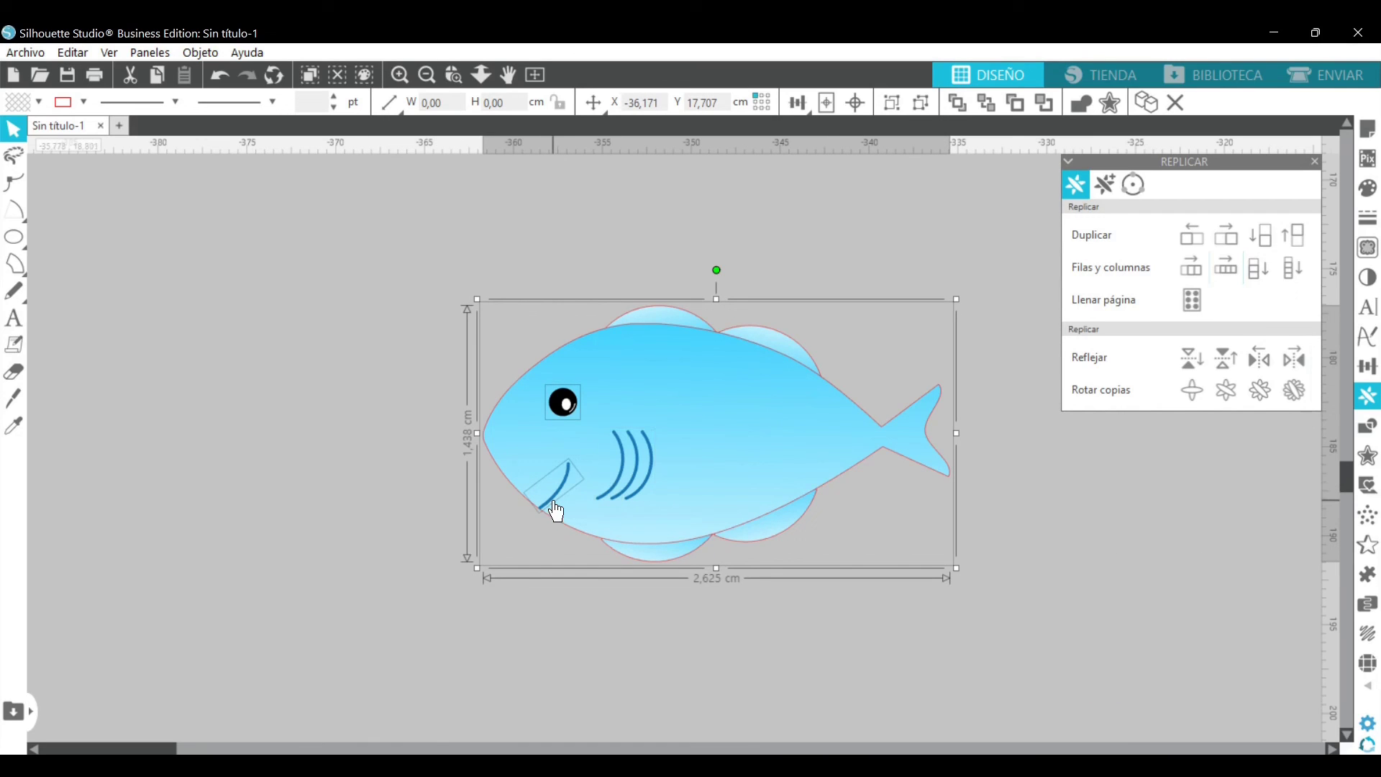
pyautogui.click(1369, 217)
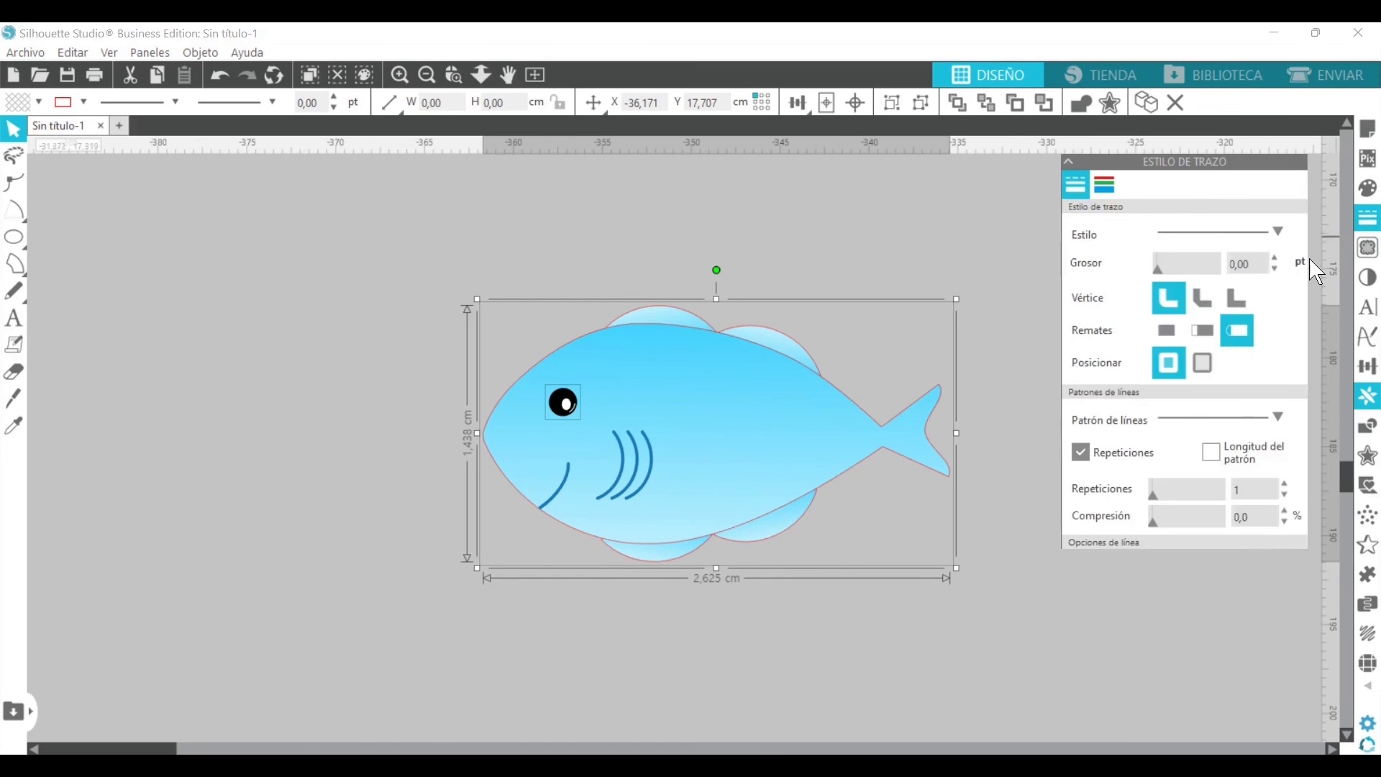
pyautogui.click(1105, 184)
pyautogui.click(1091, 286)
pyautogui.click(736, 229)
pyautogui.moveTo(386, 223); pyautogui.dragTo(920, 588)
pyautogui.click(339, 308)
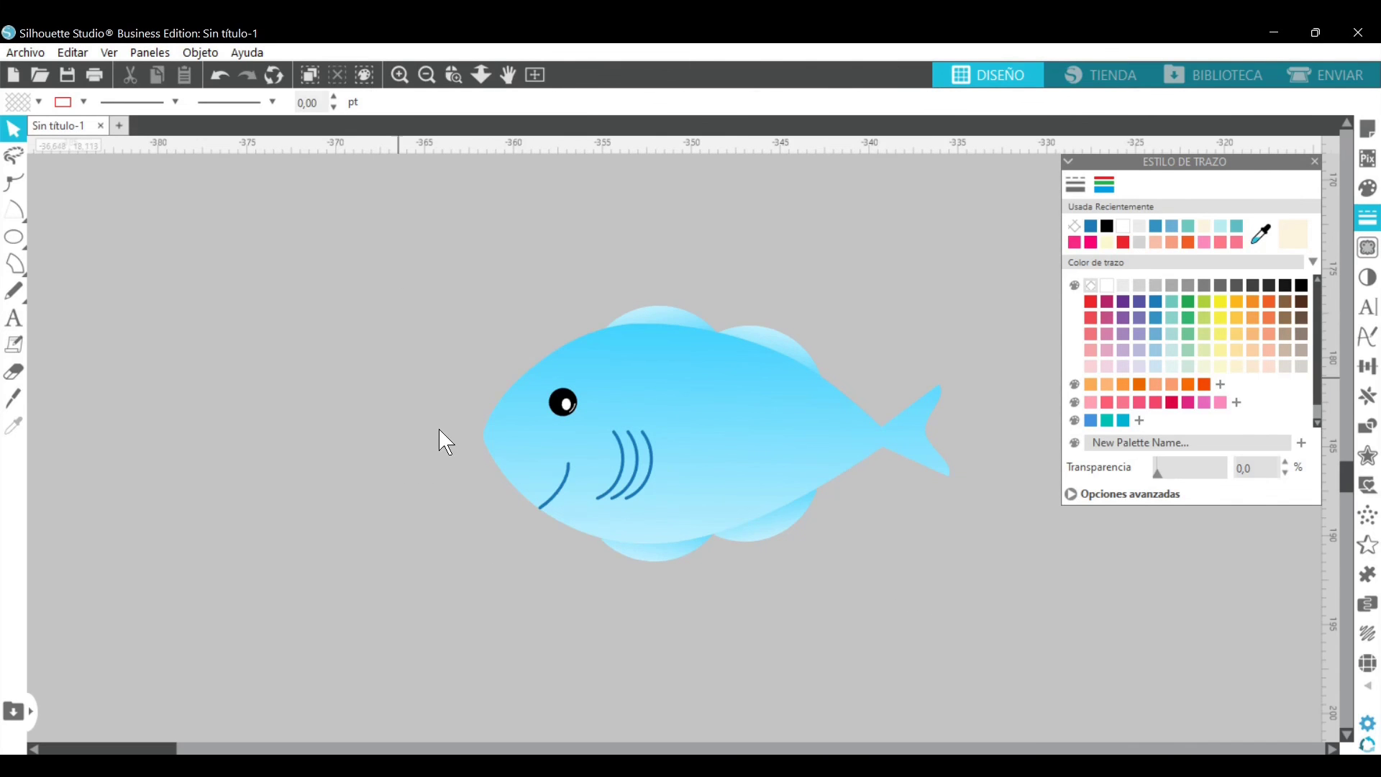